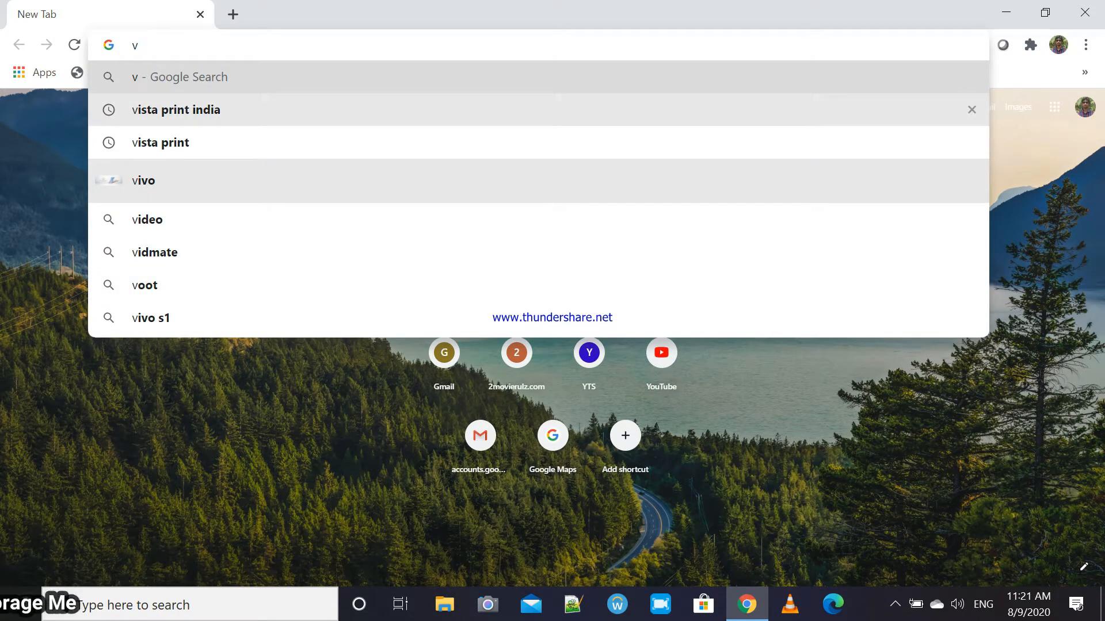
# Search Google for "vista print india"
pyautogui.write('ids')
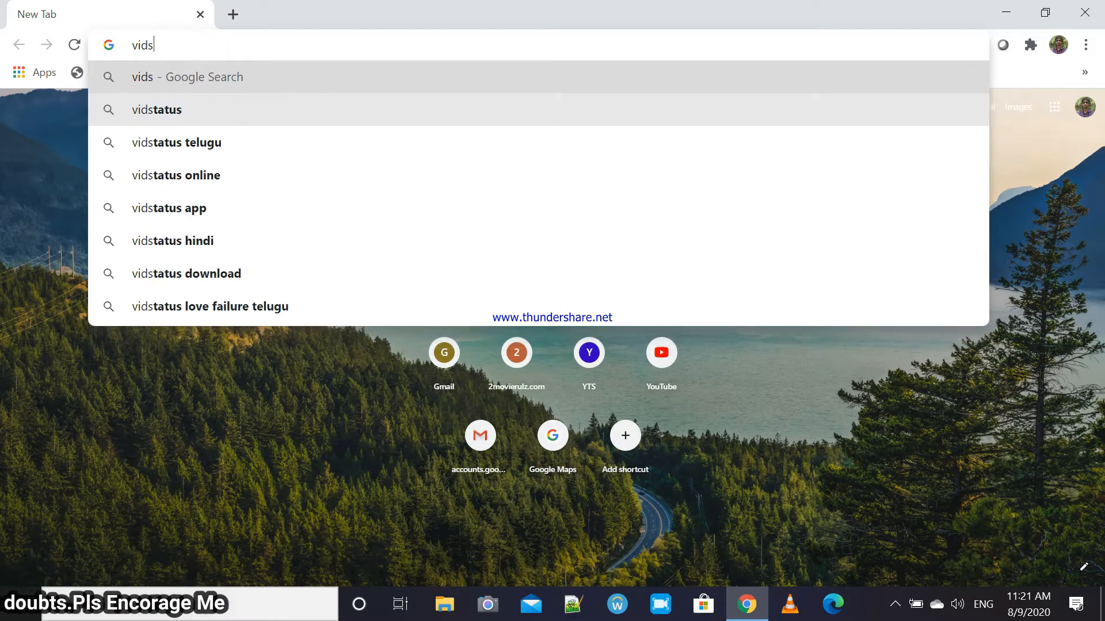
pyautogui.press('BackSpace')
pyautogui.press('BackSpace')
pyautogui.write('st')
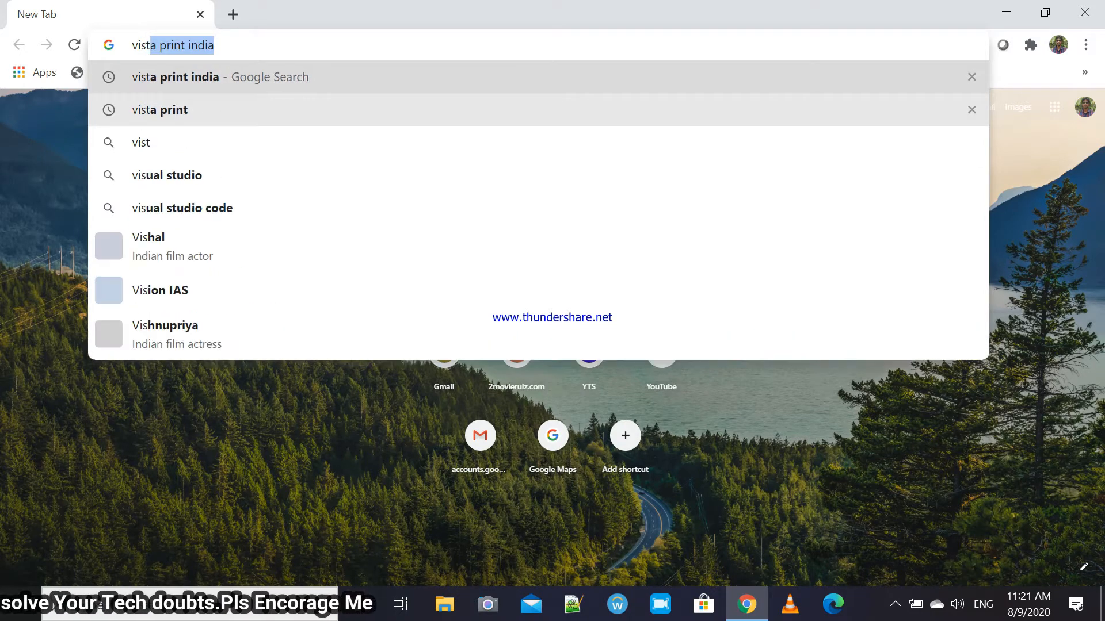
pyautogui.write('a pr')
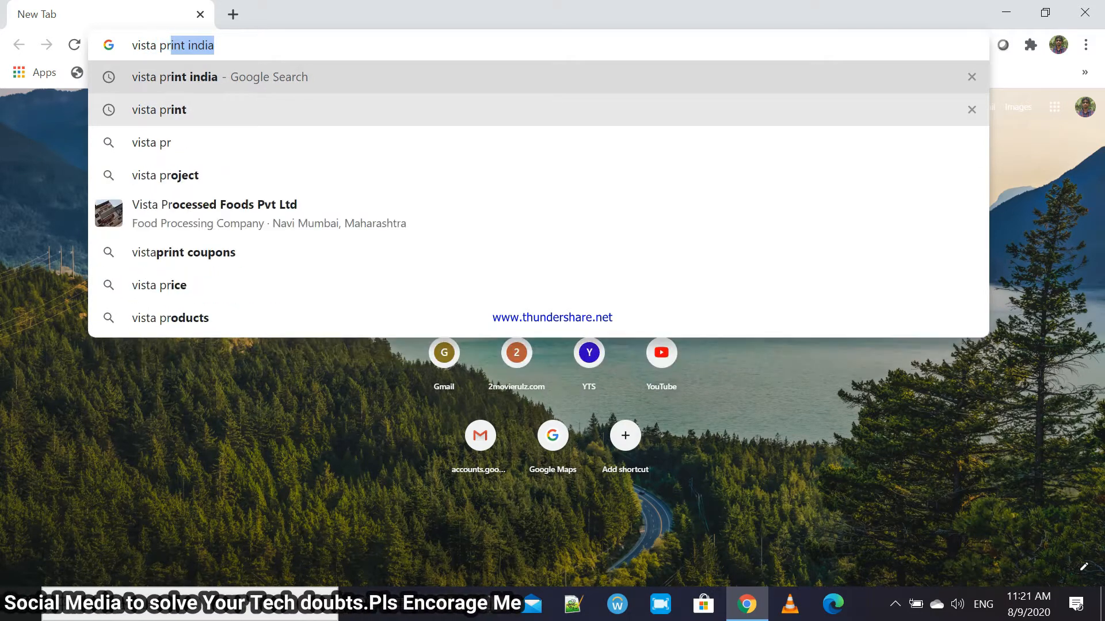
pyautogui.press('Return')
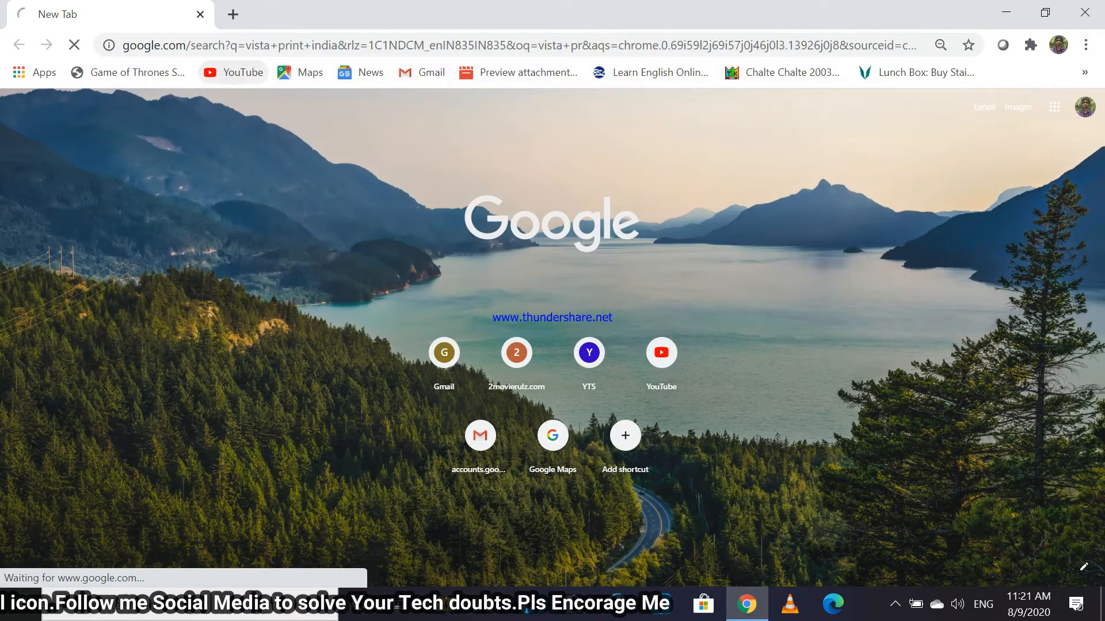
# Open the vistaprint.in homepage from its non-sponsored search result
pyautogui.scroll(-2, 276, 248)
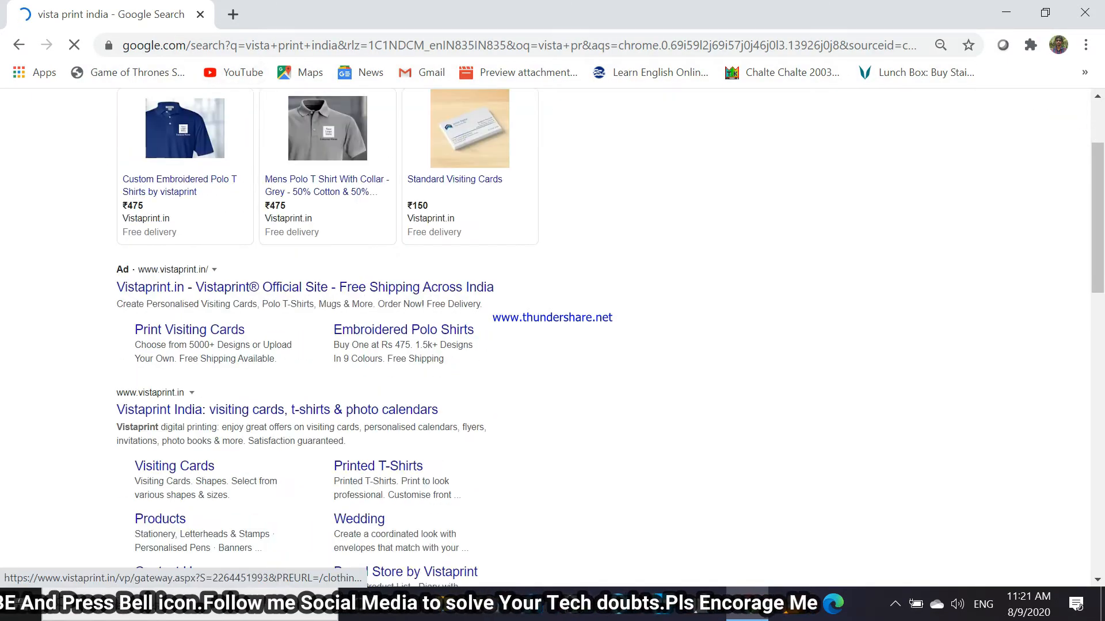
pyautogui.scroll(2, 276, 247)
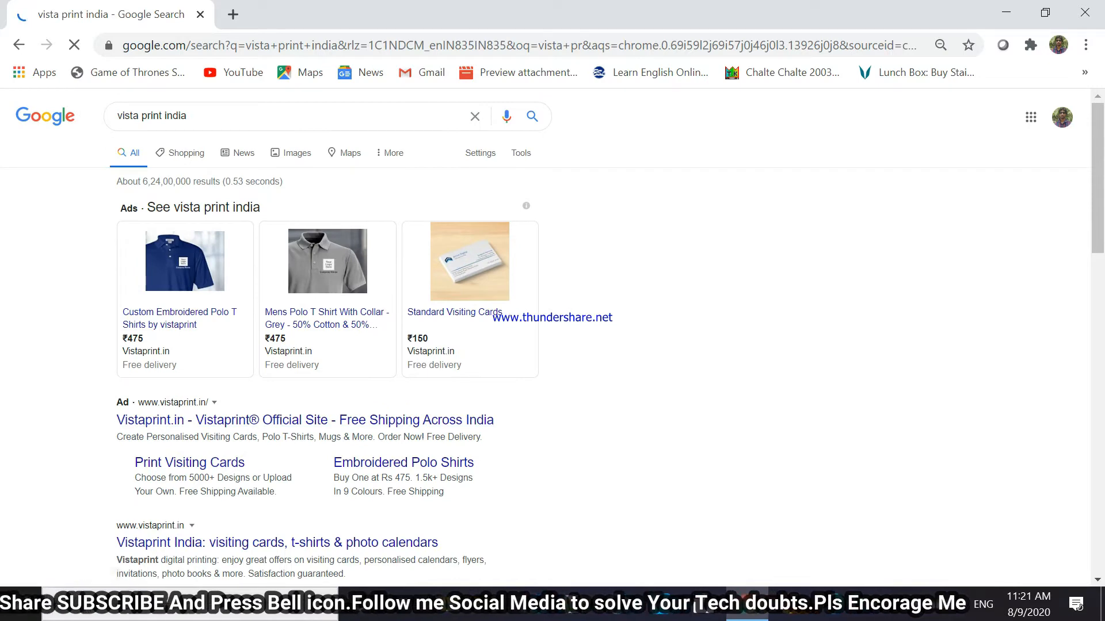
pyautogui.scroll(-5, 305, 421)
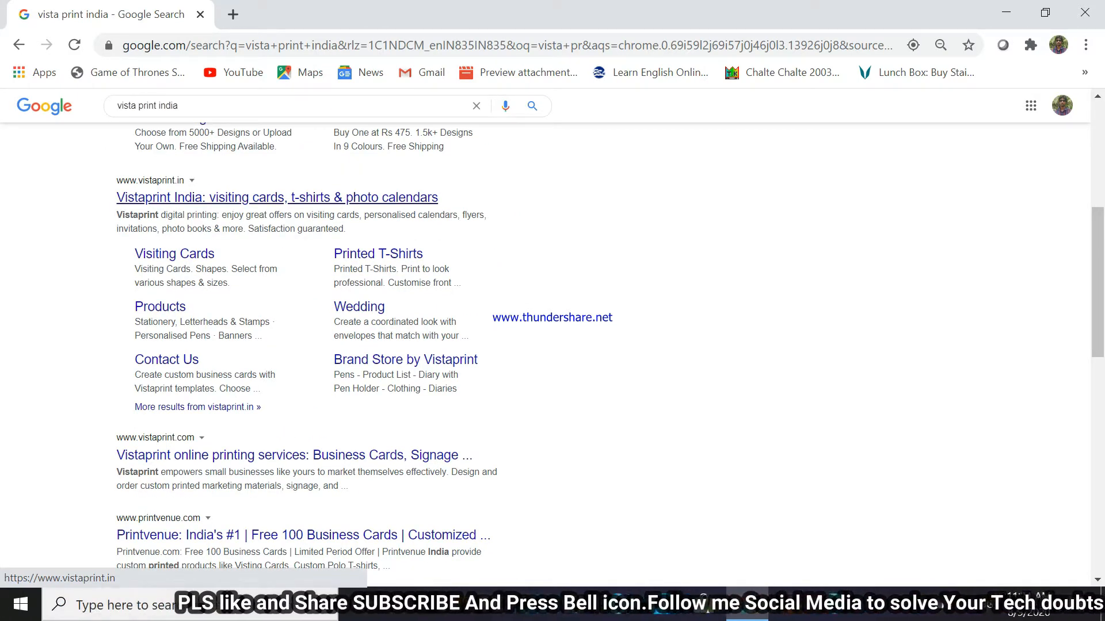
pyautogui.click(276, 198)
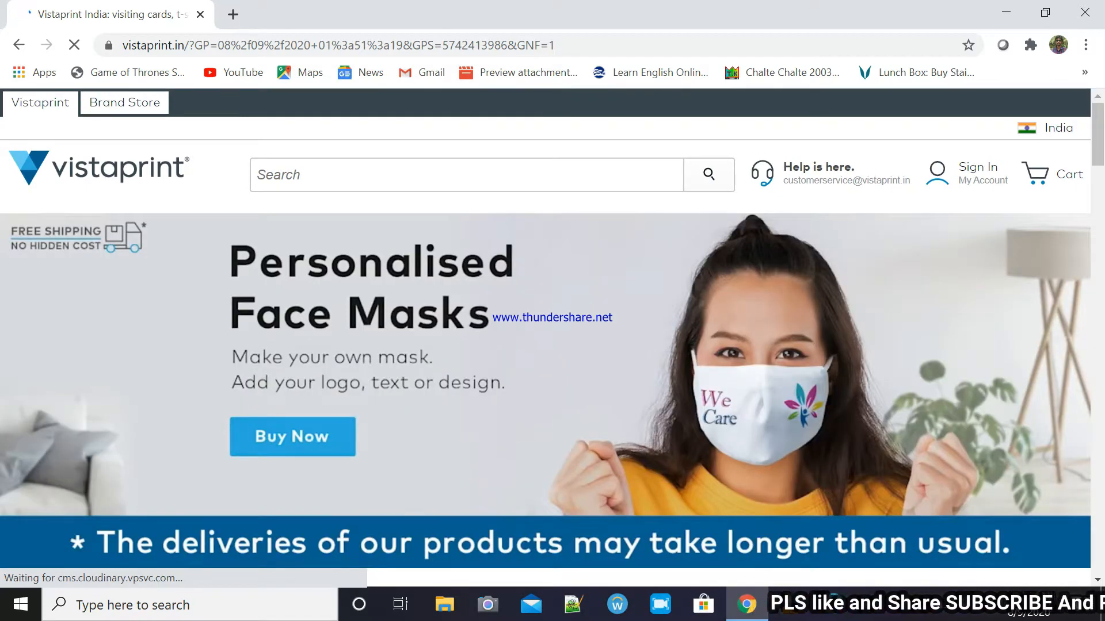
# Examine the featured products, new launches and more-to-explore sections on the Vistaprint India homepage
pyautogui.scroll(-5, 552, 337)
pyautogui.scroll(-4, 552, 337)
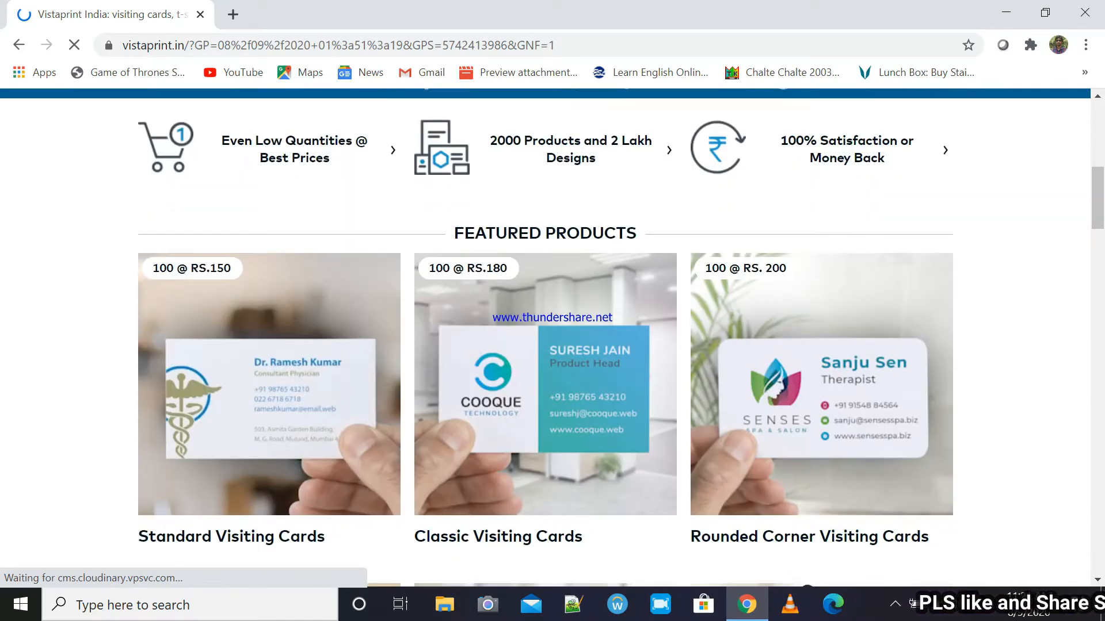
pyautogui.scroll(-2, 552, 337)
pyautogui.scroll(-7, 552, 337)
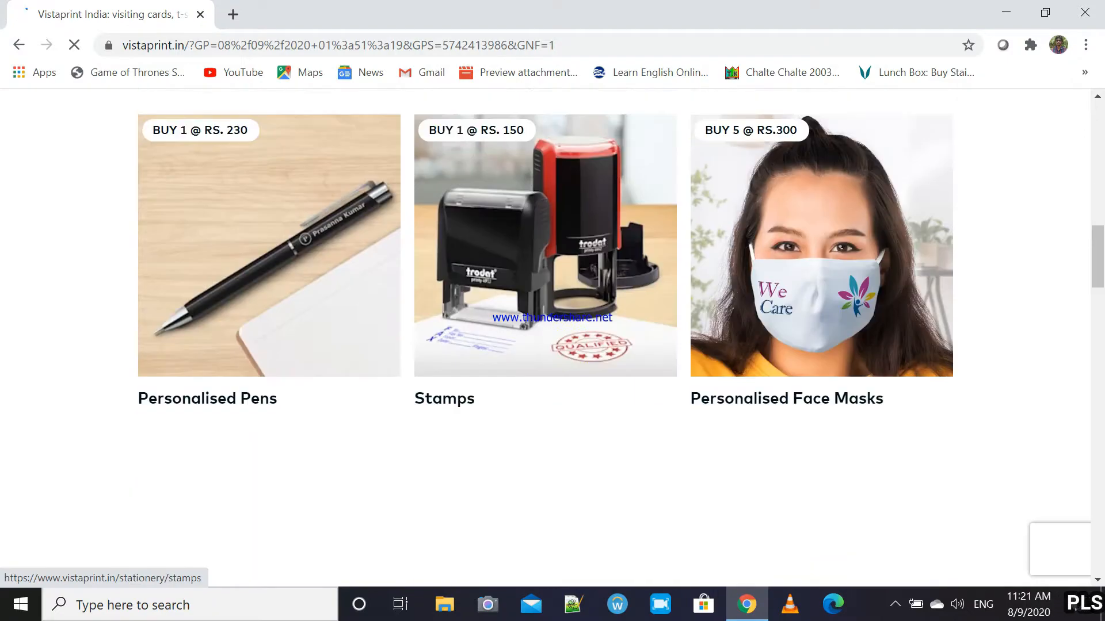
pyautogui.scroll(3, 552, 337)
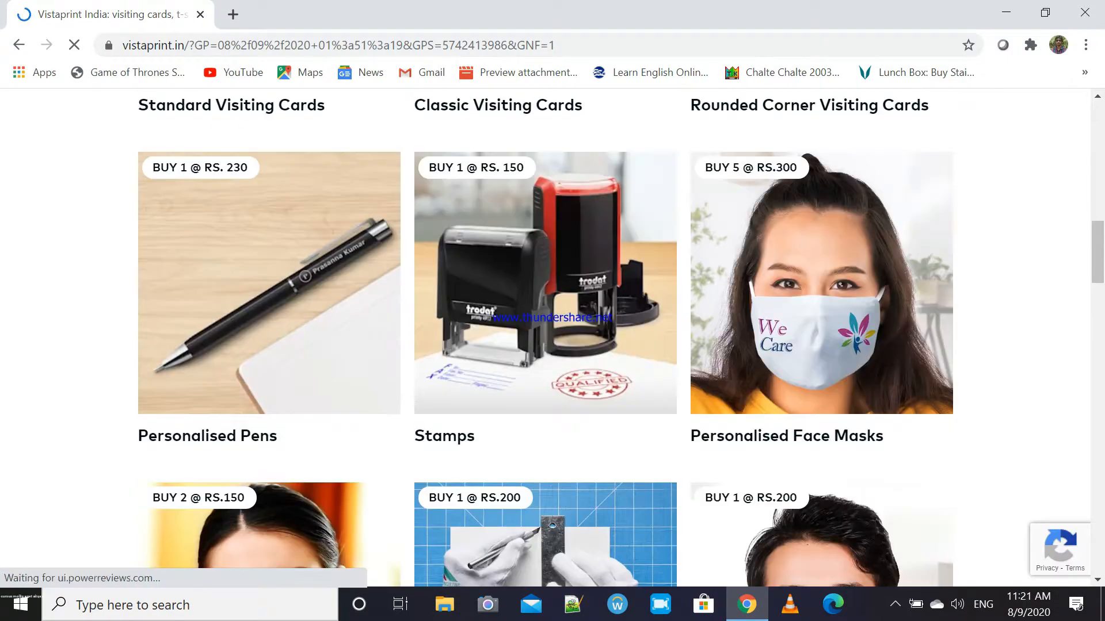
pyautogui.scroll(-4, 552, 337)
pyautogui.scroll(-2, 269, 173)
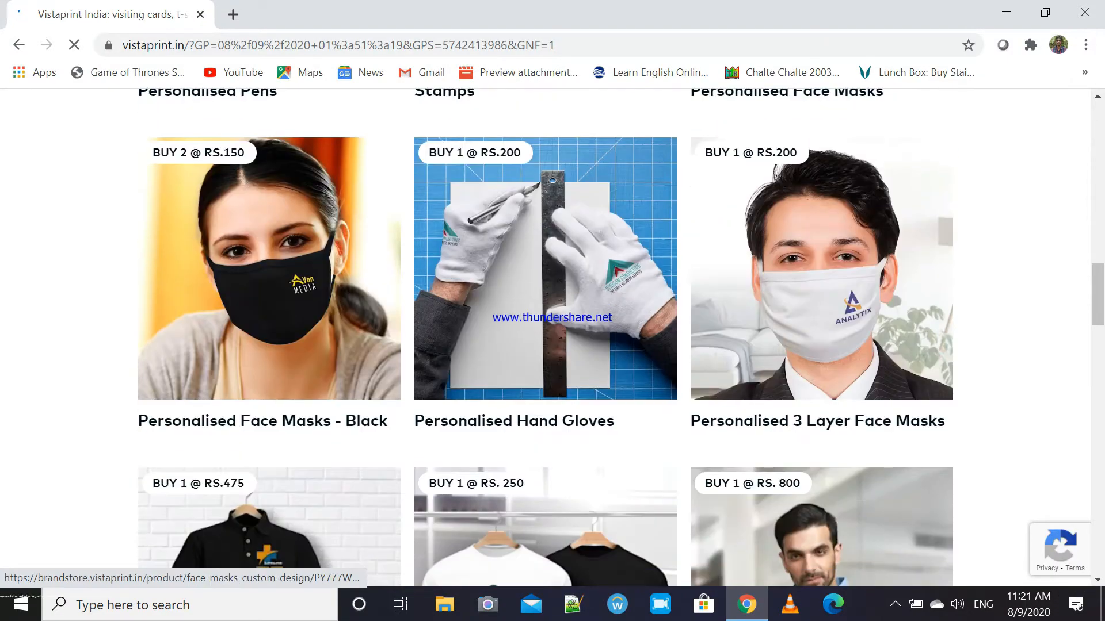
pyautogui.scroll(-4, 269, 259)
pyautogui.scroll(-4, 269, 259)
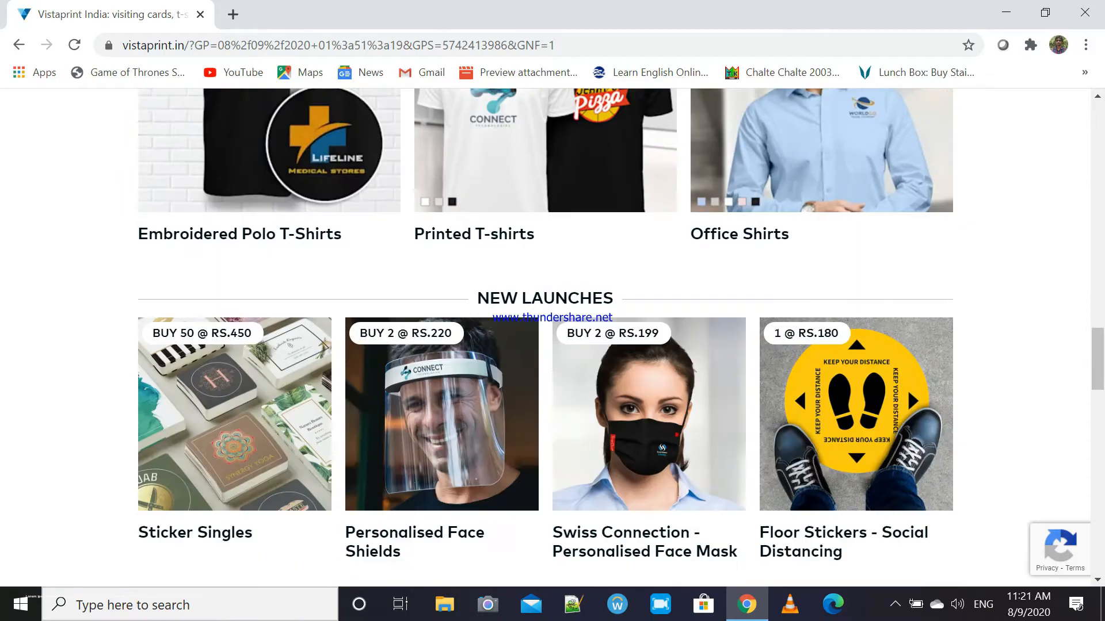
pyautogui.scroll(-5, 552, 337)
pyautogui.scroll(-6, 546, 337)
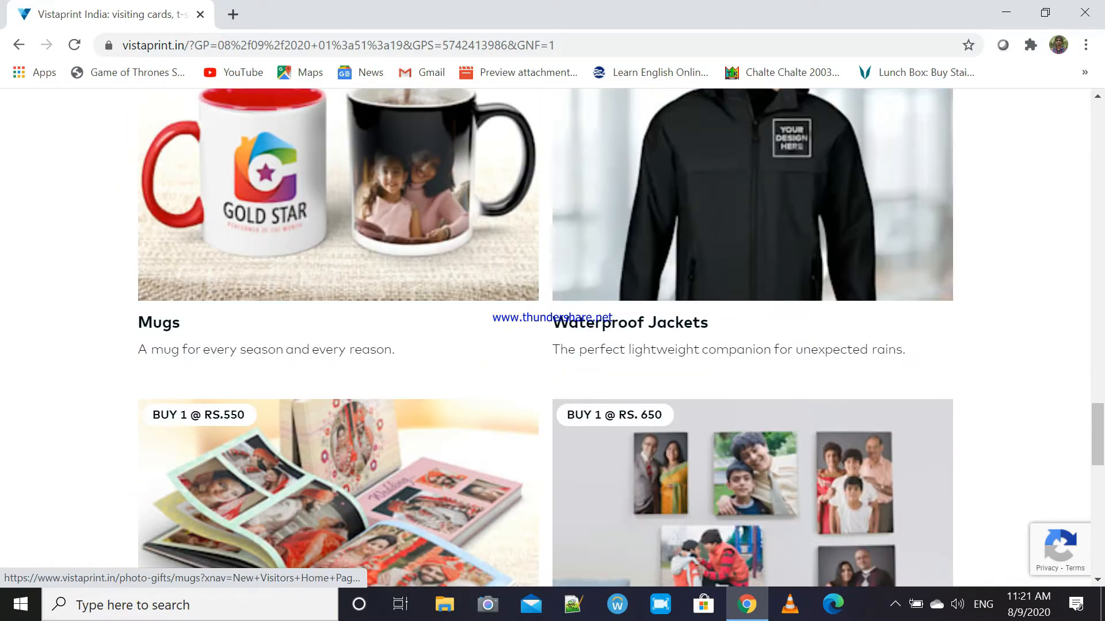
pyautogui.scroll(-2, 338, 322)
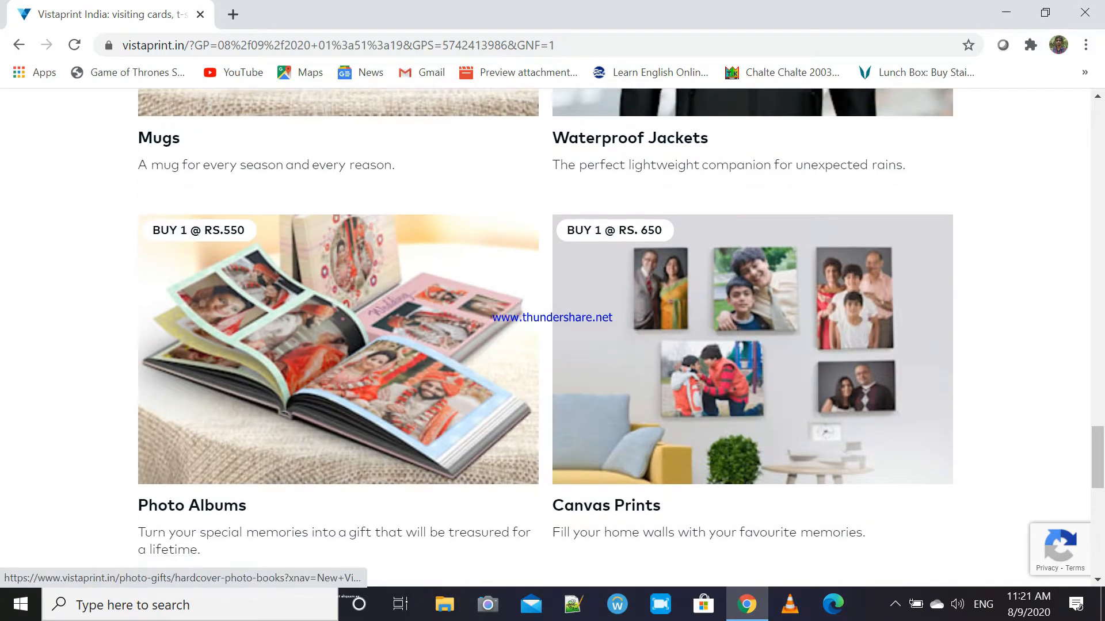
pyautogui.scroll(3, 338, 322)
pyautogui.scroll(15, 339, 322)
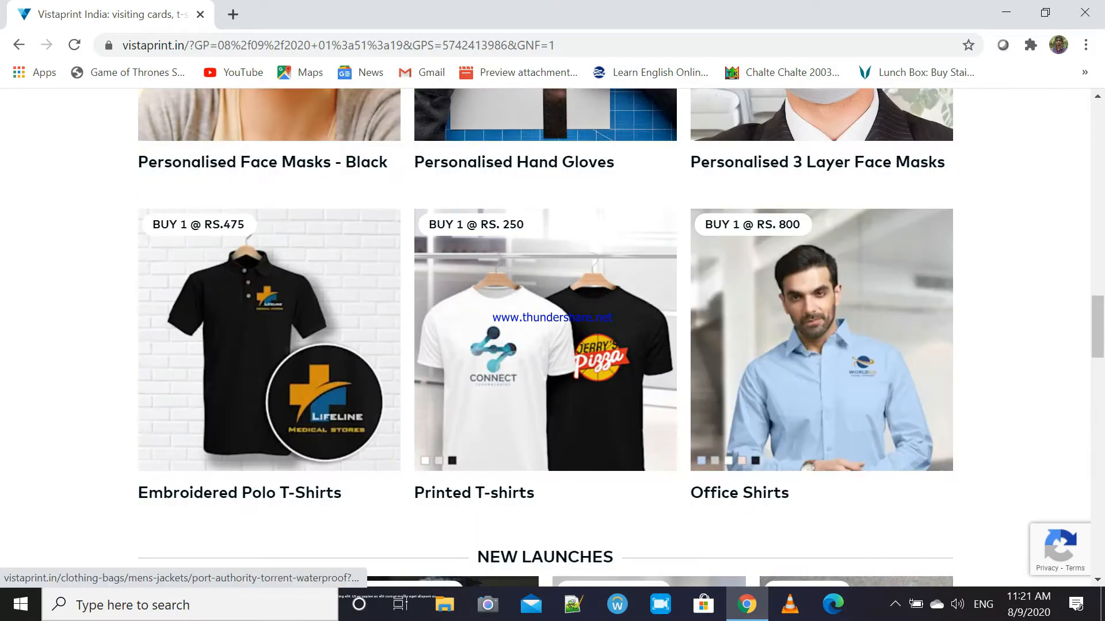
pyautogui.scroll(10, 338, 322)
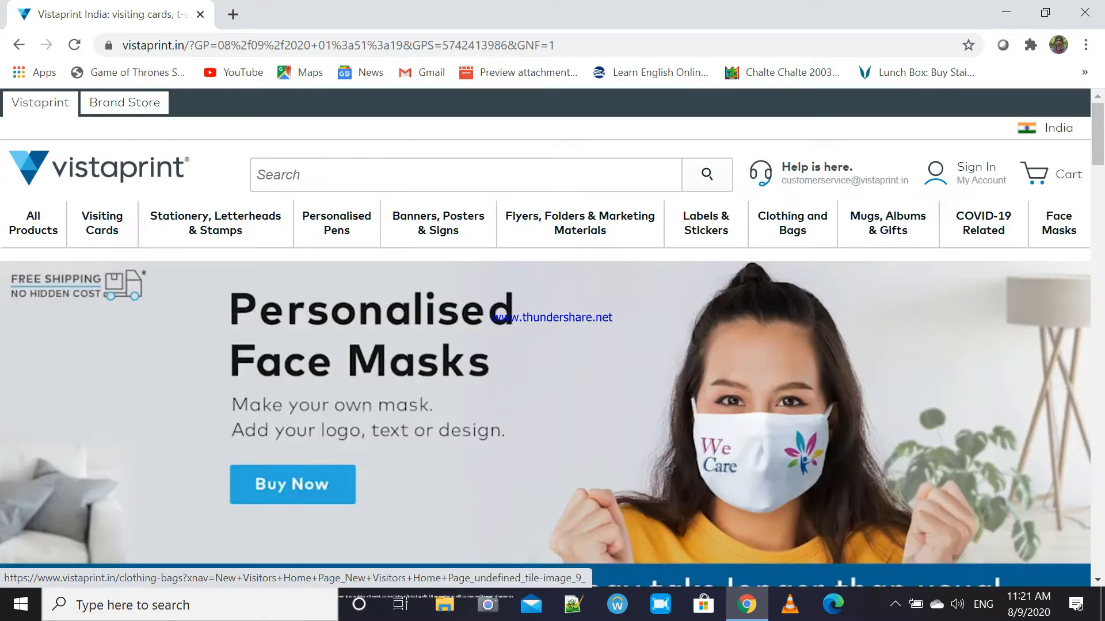
# Open the Printed T-shirts offering from the homepage's featured products
pyautogui.scroll(-20, 553, 322)
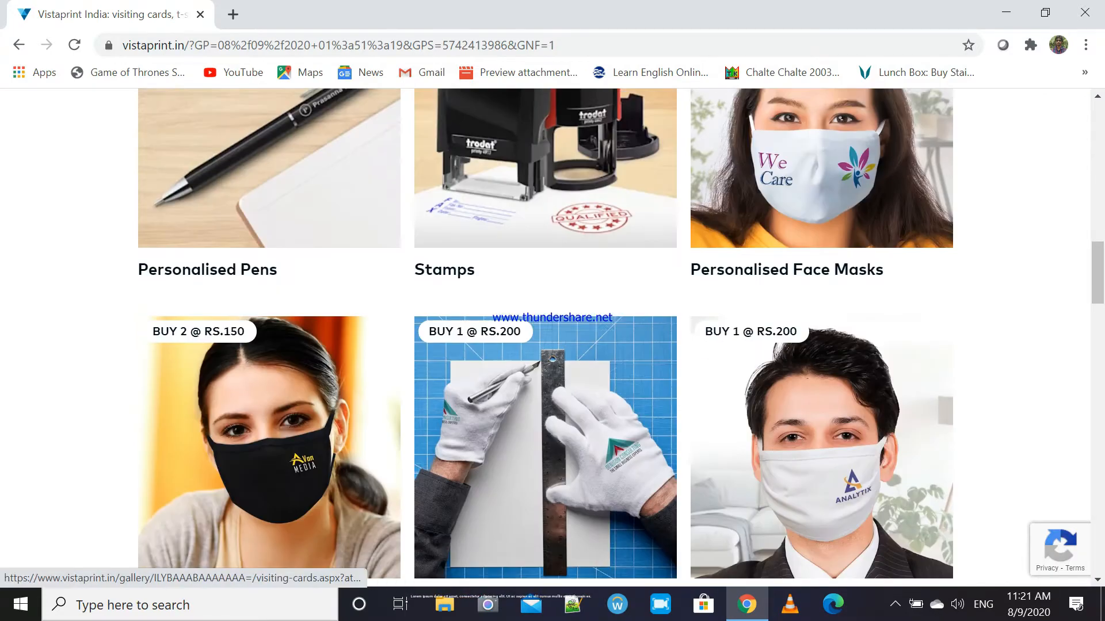
pyautogui.scroll(-4, 552, 323)
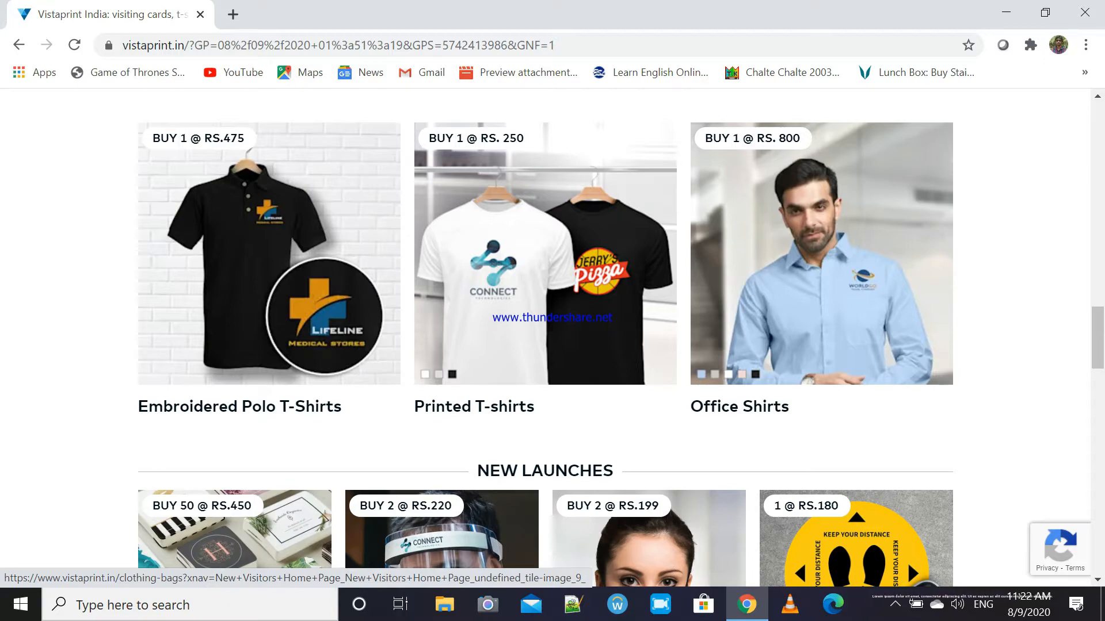
pyautogui.scroll(-10, 546, 339)
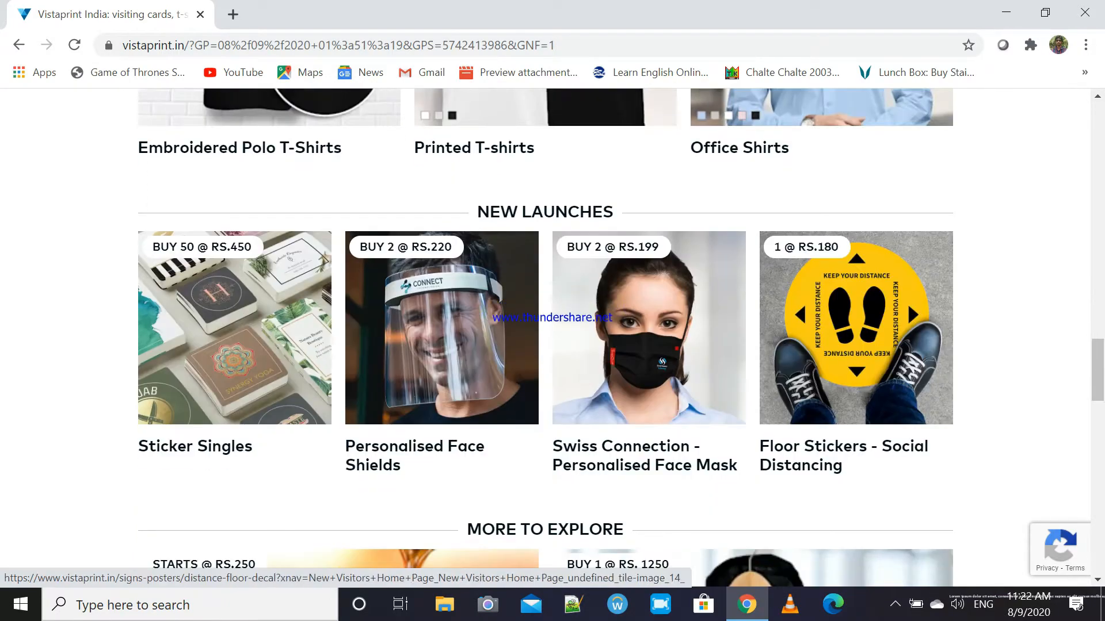
pyautogui.scroll(-2, 806, 345)
pyautogui.scroll(9, 805, 345)
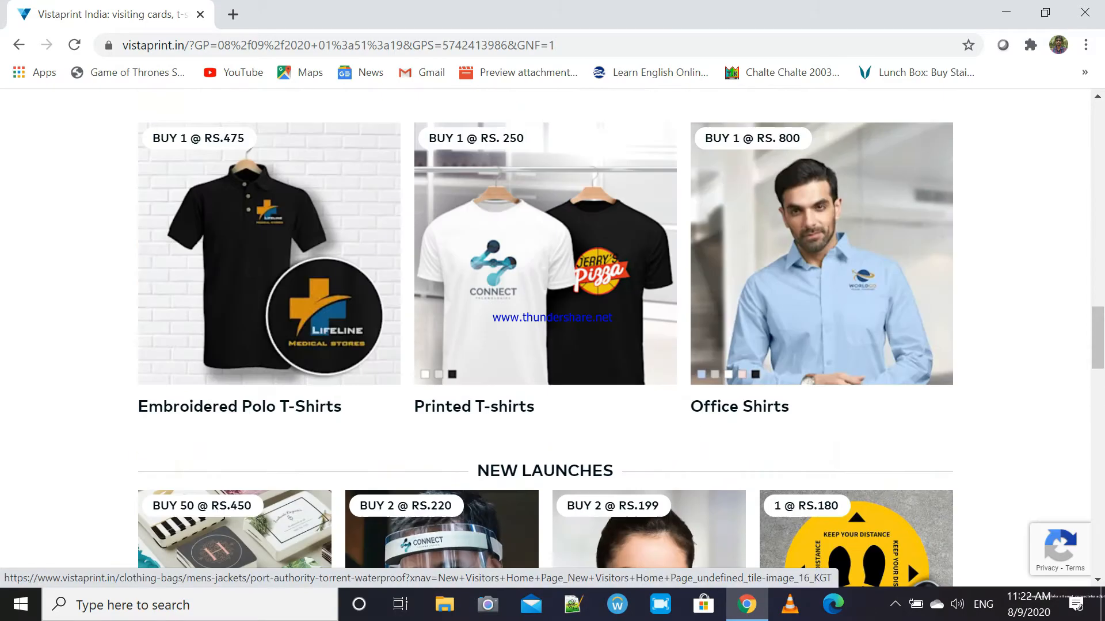
pyautogui.click(546, 276)
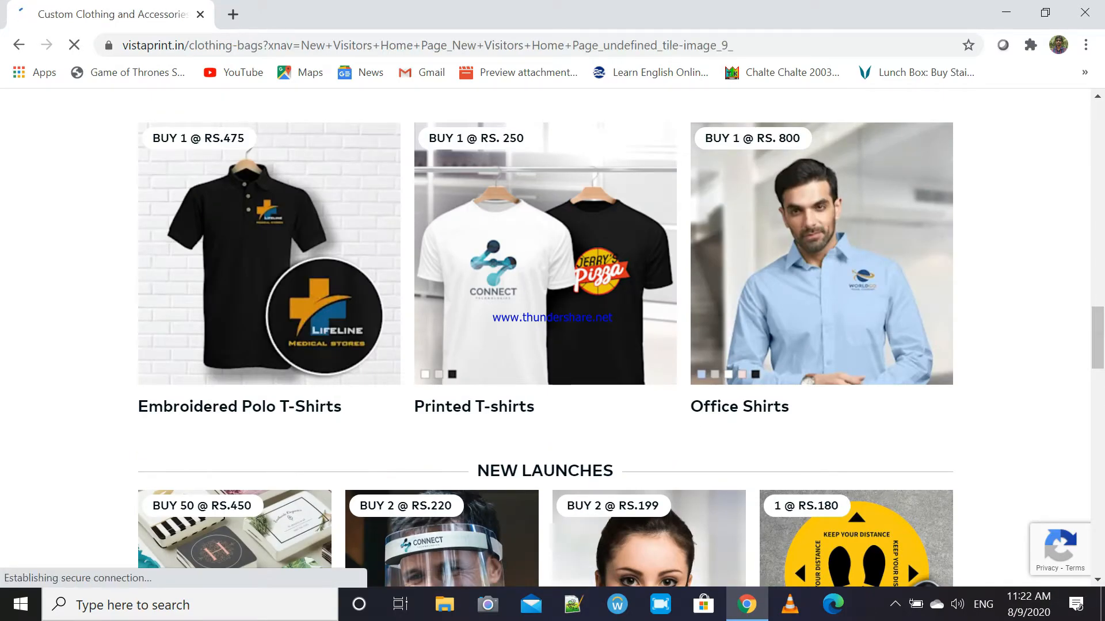
# Look through the Clothing & Bags ranges and open the men's printed T-shirts page from the category list
pyautogui.scroll(-10, 553, 345)
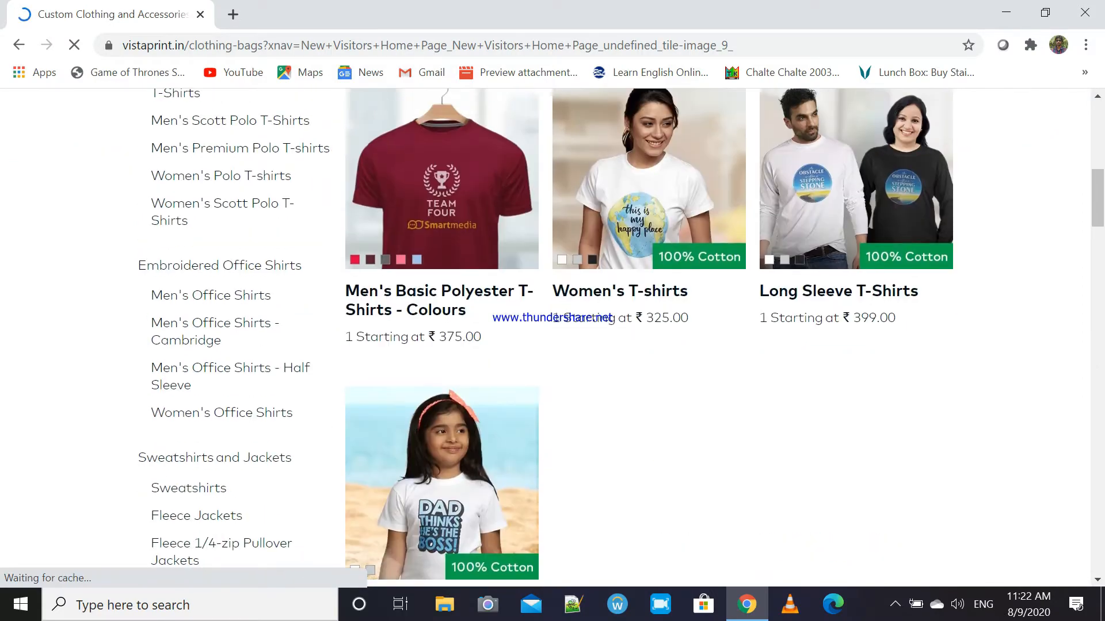
pyautogui.scroll(8, 553, 345)
pyautogui.scroll(-1, 552, 346)
pyautogui.scroll(-12, 552, 345)
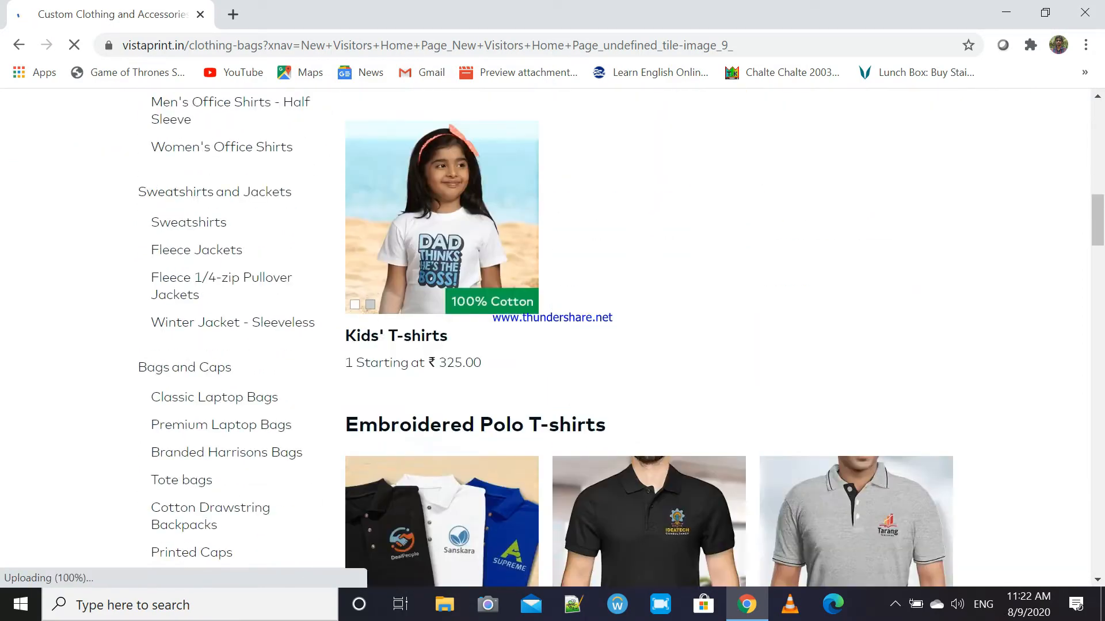
pyautogui.scroll(9, 552, 345)
pyautogui.scroll(7, 553, 346)
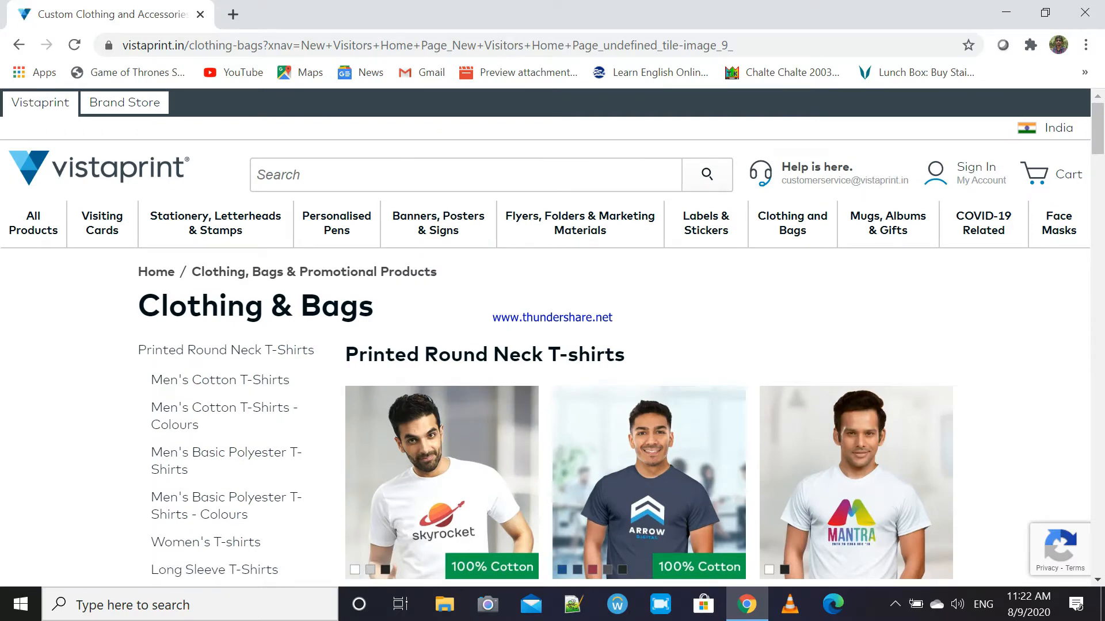
pyautogui.scroll(-2, 553, 346)
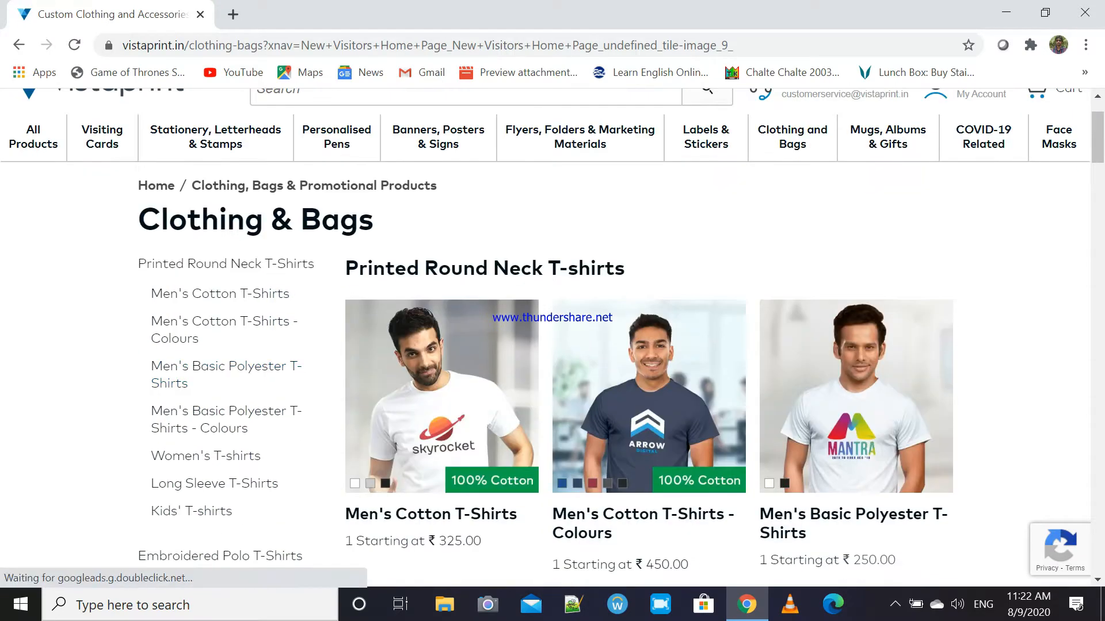
pyautogui.scroll(-5, 211, 328)
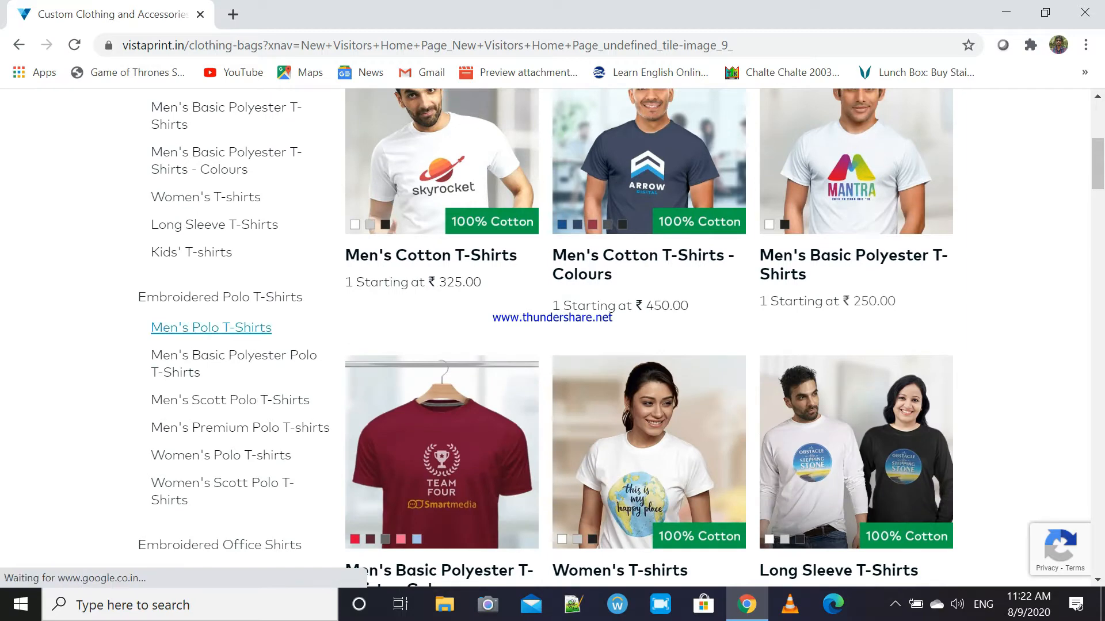
pyautogui.scroll(-6, 211, 328)
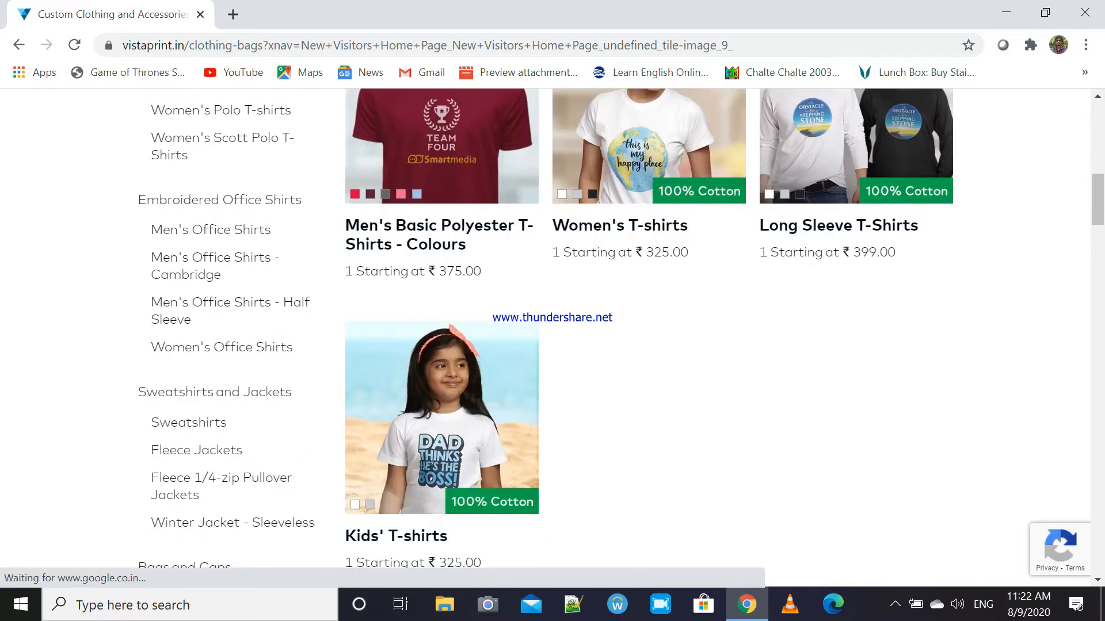
pyautogui.scroll(-3, 185, 249)
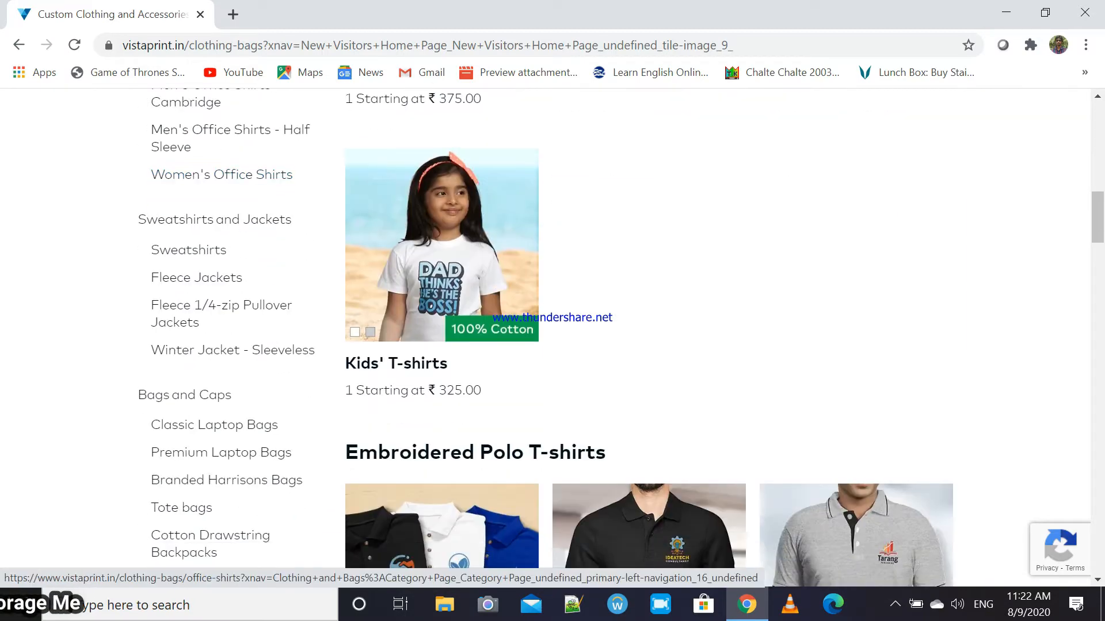
pyautogui.scroll(-1, 184, 249)
pyautogui.scroll(-2, 547, 328)
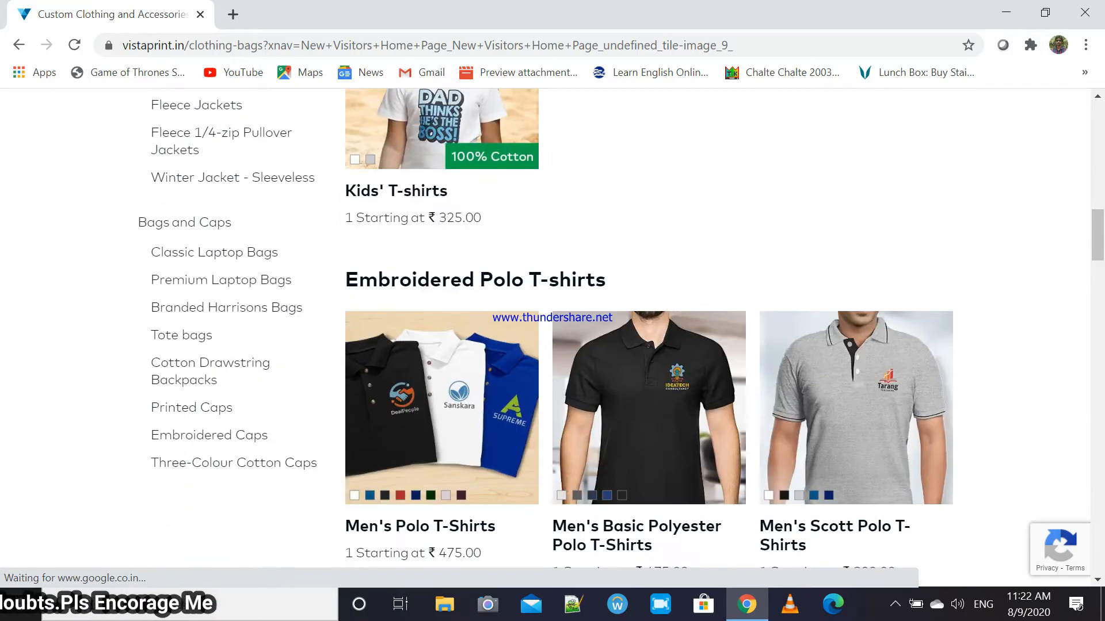
pyautogui.scroll(15, 547, 328)
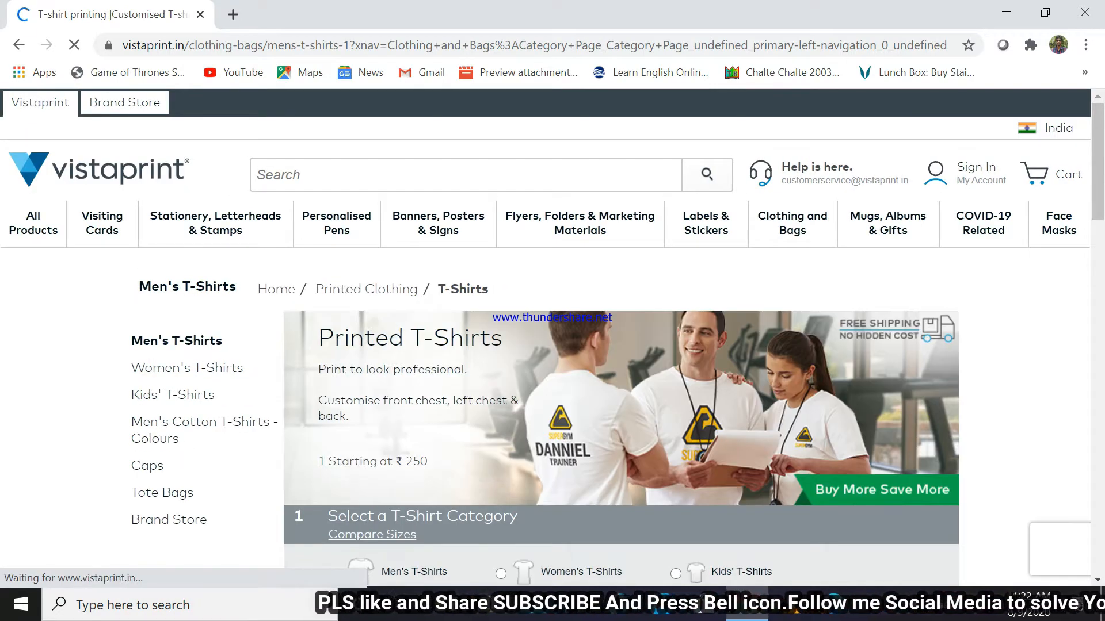
# Compare the basic polyester, basic cotton and long sleeve styles on the men's T-shirts page, including their descriptions and prices
pyautogui.scroll(-12, 461, 334)
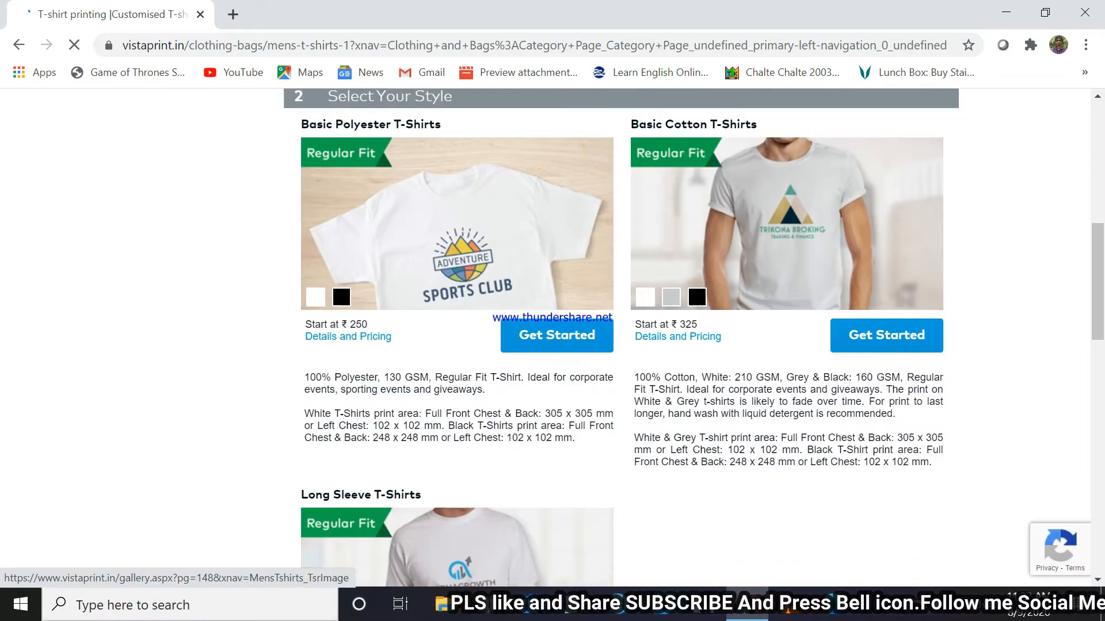
pyautogui.scroll(-5, 461, 334)
pyautogui.scroll(12, 460, 334)
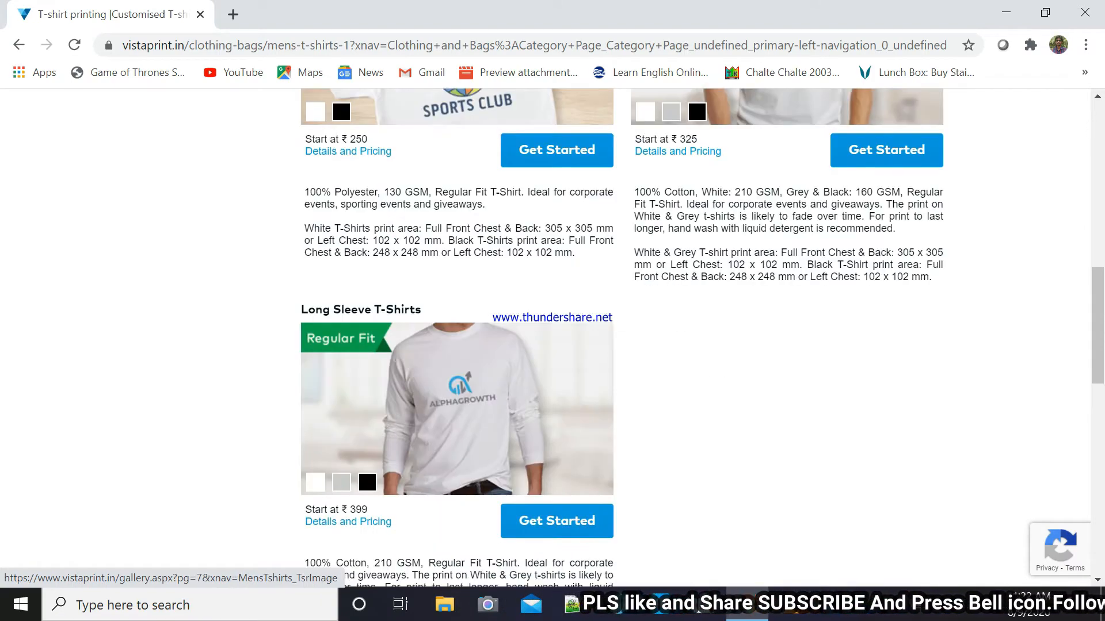
pyautogui.scroll(-6, 621, 333)
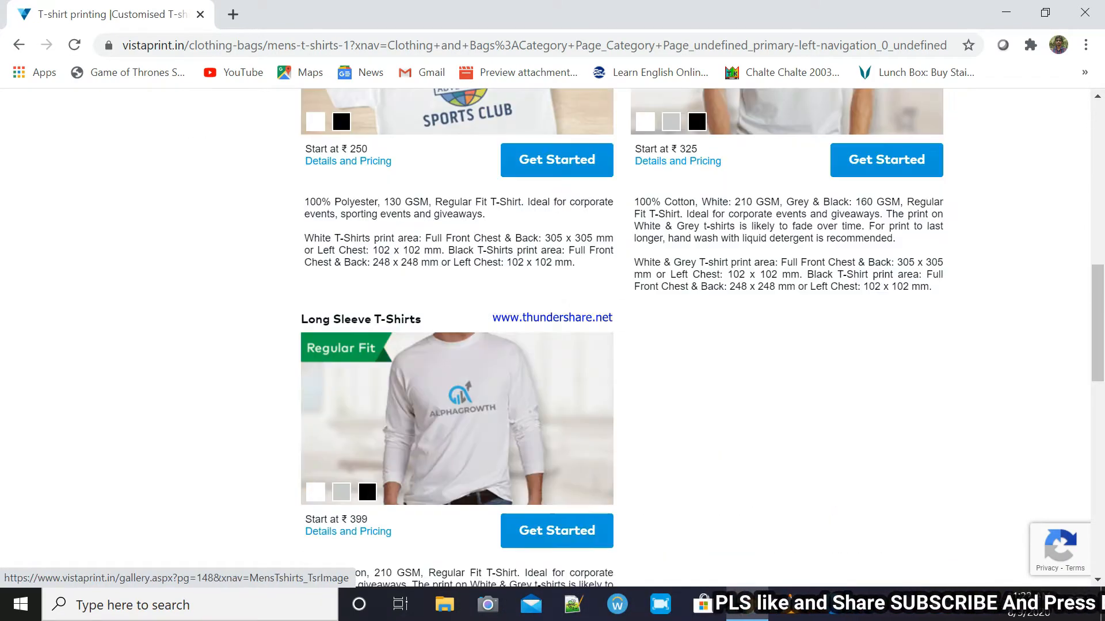
pyautogui.scroll(3, 552, 340)
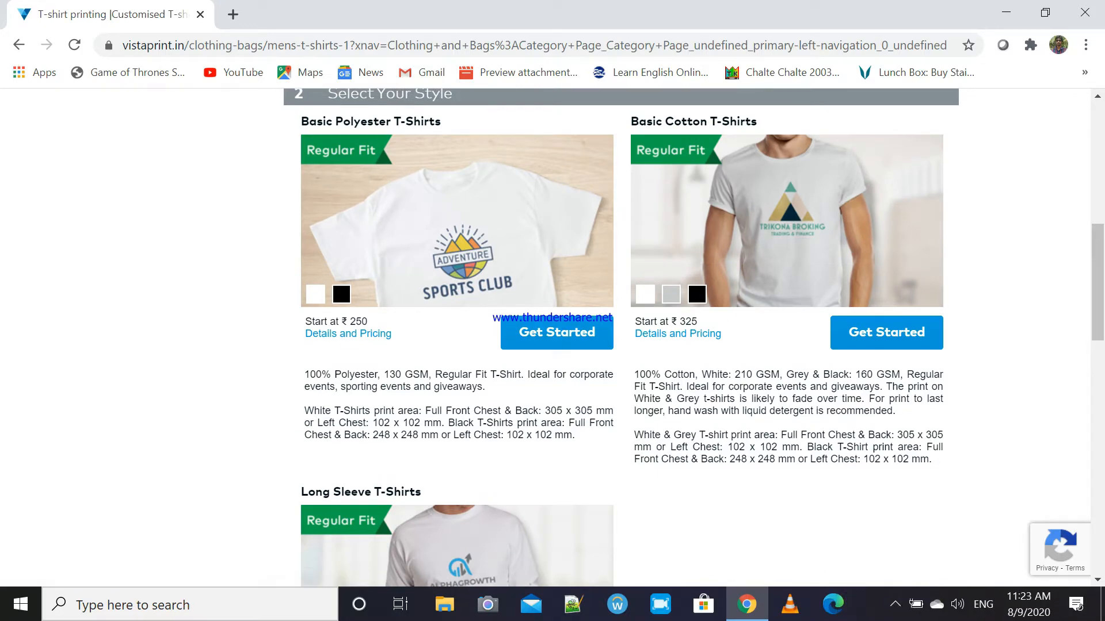
# Start a Basic Polyester T-Shirts design from the men's T-shirt styles
pyautogui.scroll(-5, 553, 339)
pyautogui.scroll(8, 552, 339)
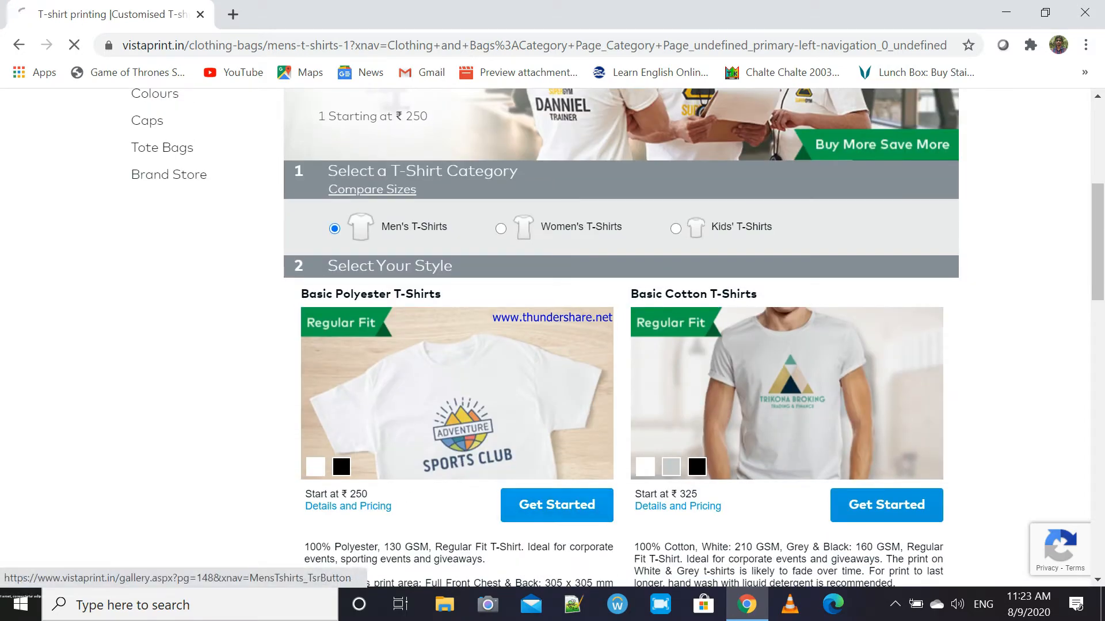
pyautogui.click(557, 505)
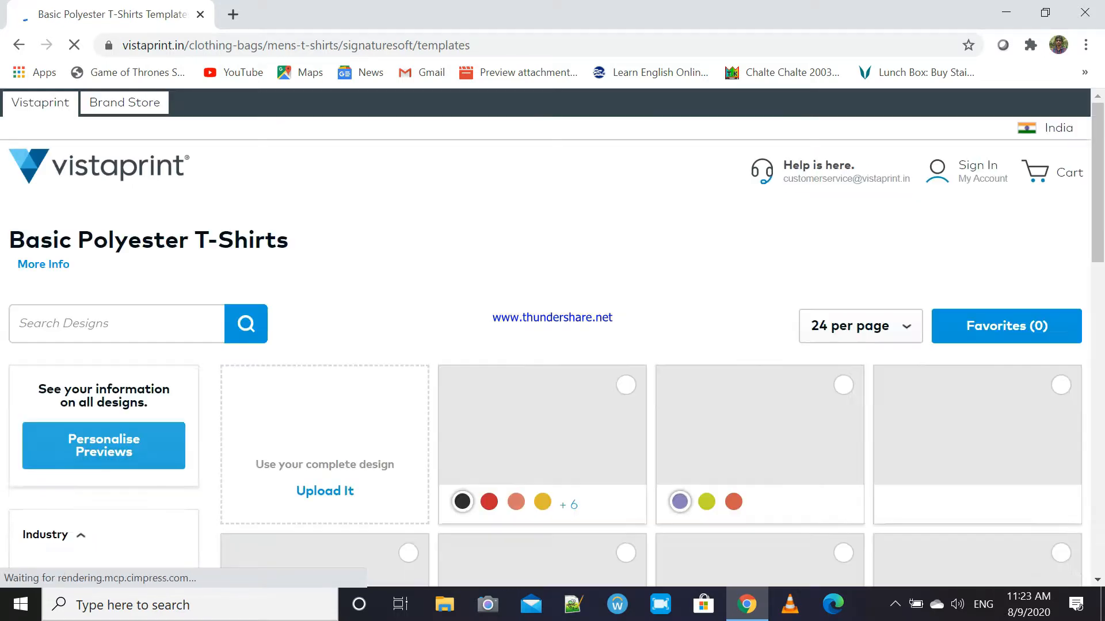
# Browse the design templates offered for the Basic Polyester T-Shirts
pyautogui.scroll(-6, 650, 345)
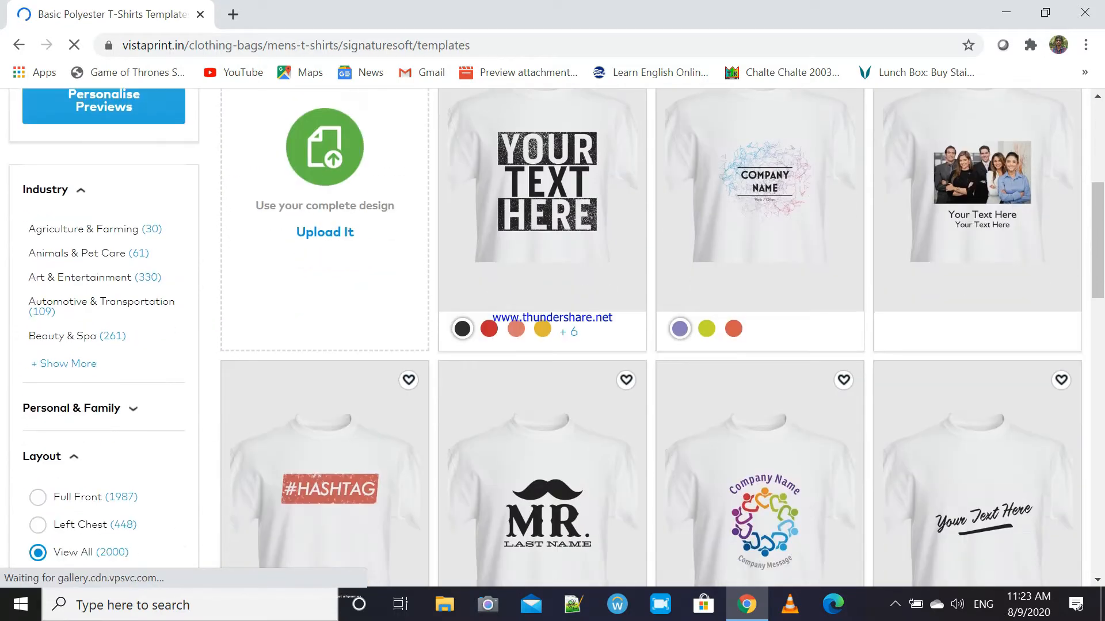
pyautogui.scroll(-6, 650, 345)
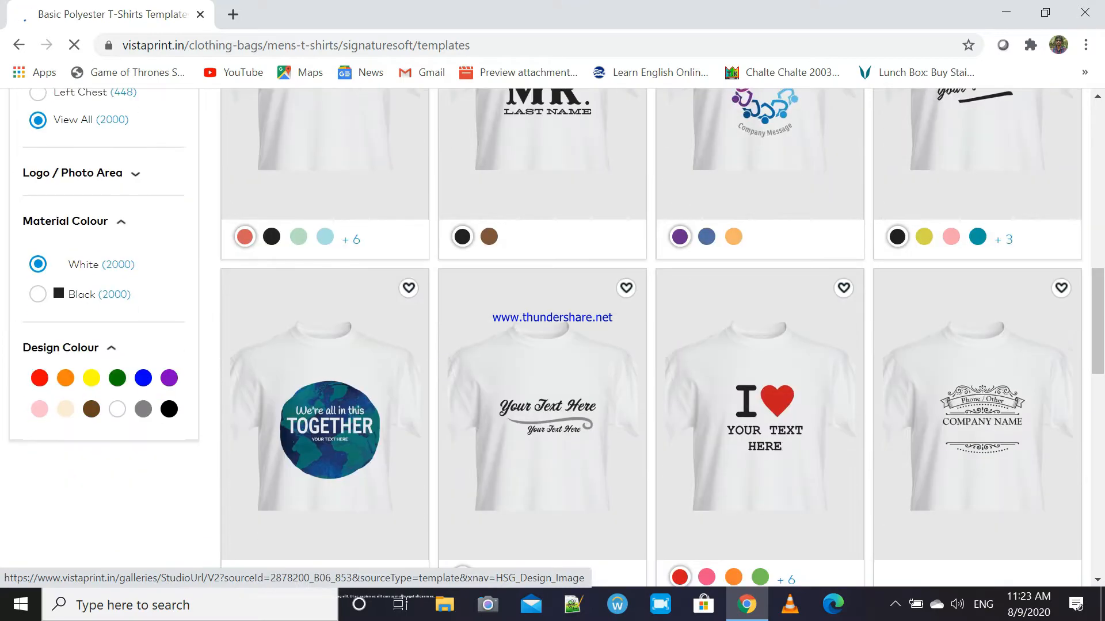
pyautogui.scroll(-18, 651, 345)
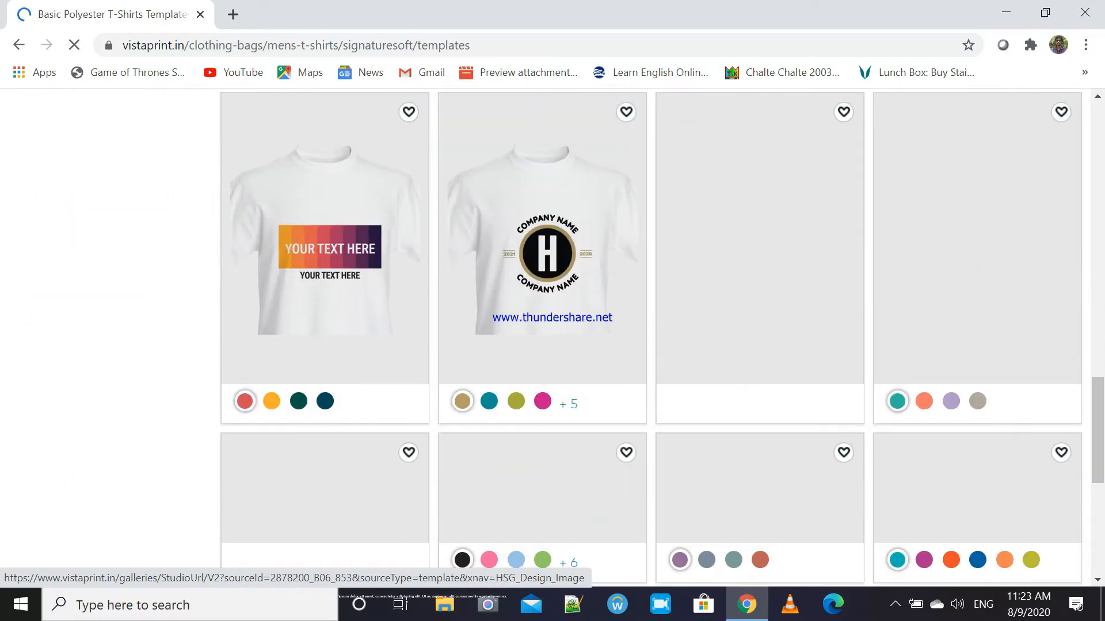
pyautogui.scroll(15, 650, 345)
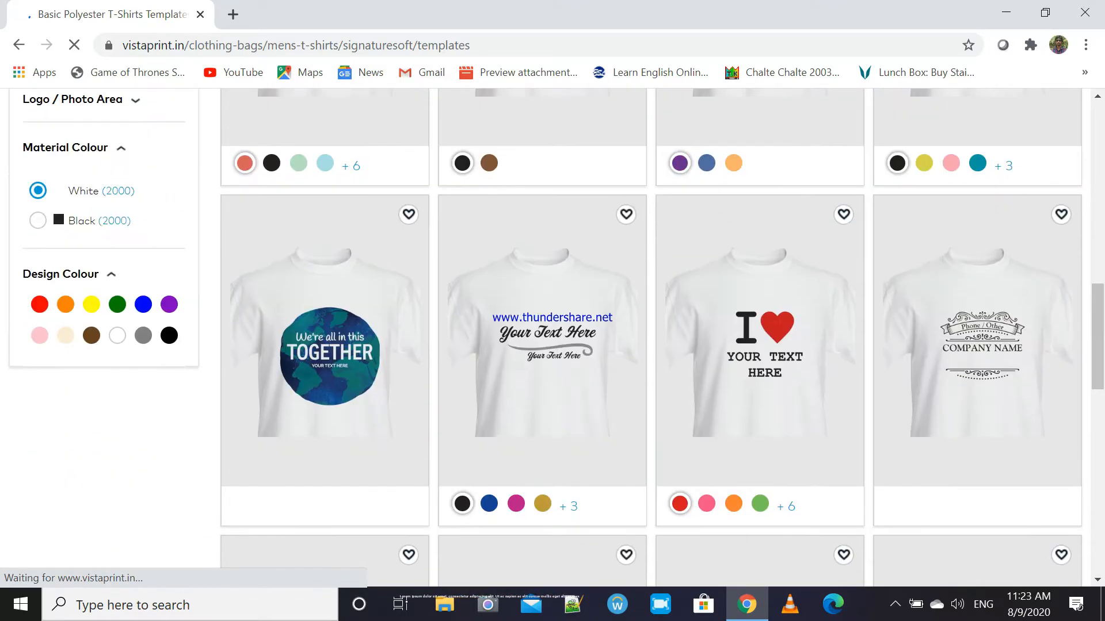
pyautogui.scroll(5, 650, 345)
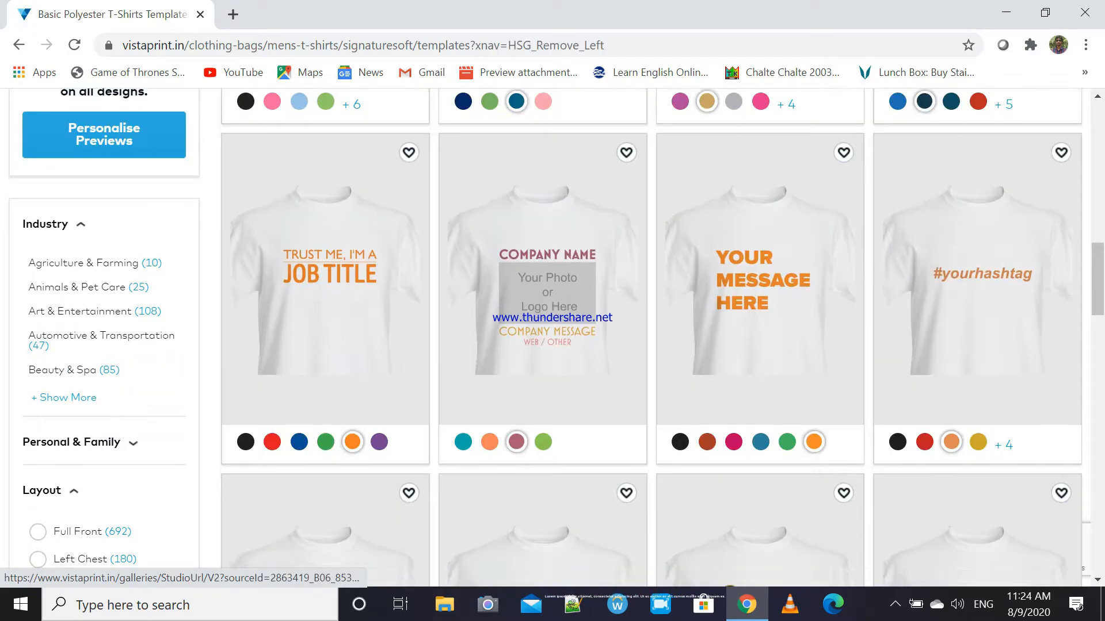
pyautogui.scroll(-6, 650, 345)
pyautogui.scroll(-6, 650, 345)
pyautogui.scroll(9, 650, 345)
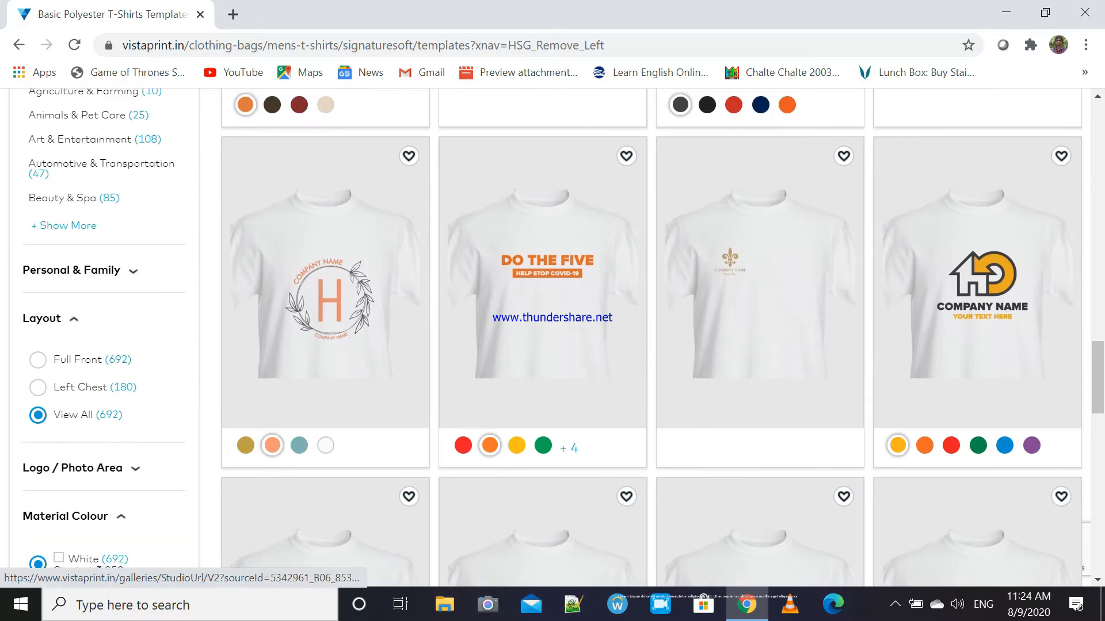
pyautogui.scroll(5, 650, 345)
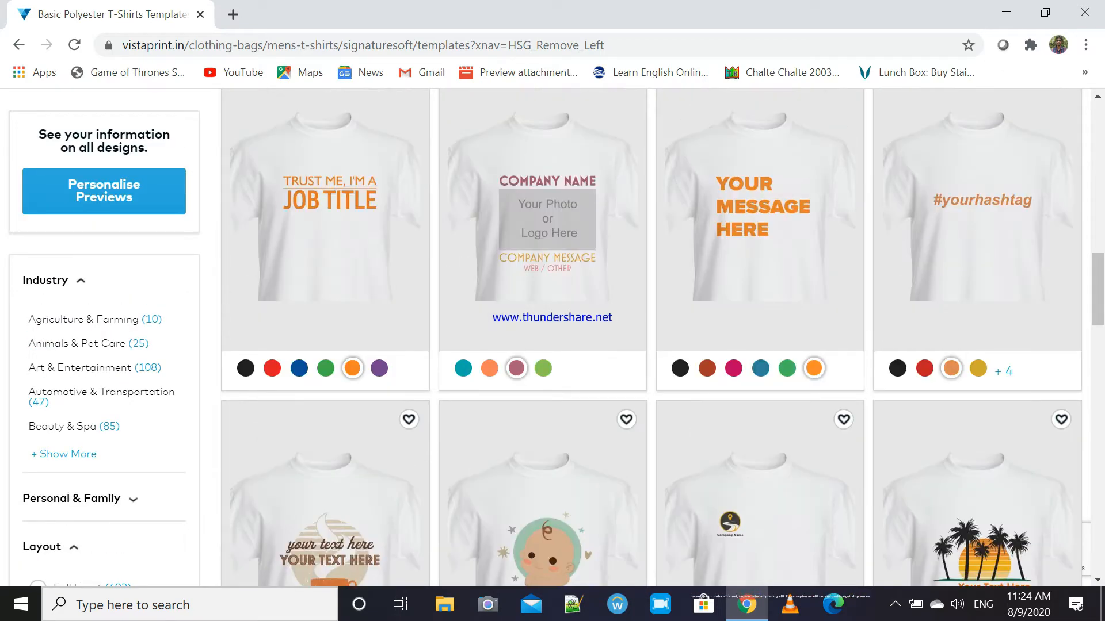
pyautogui.scroll(-3, 651, 345)
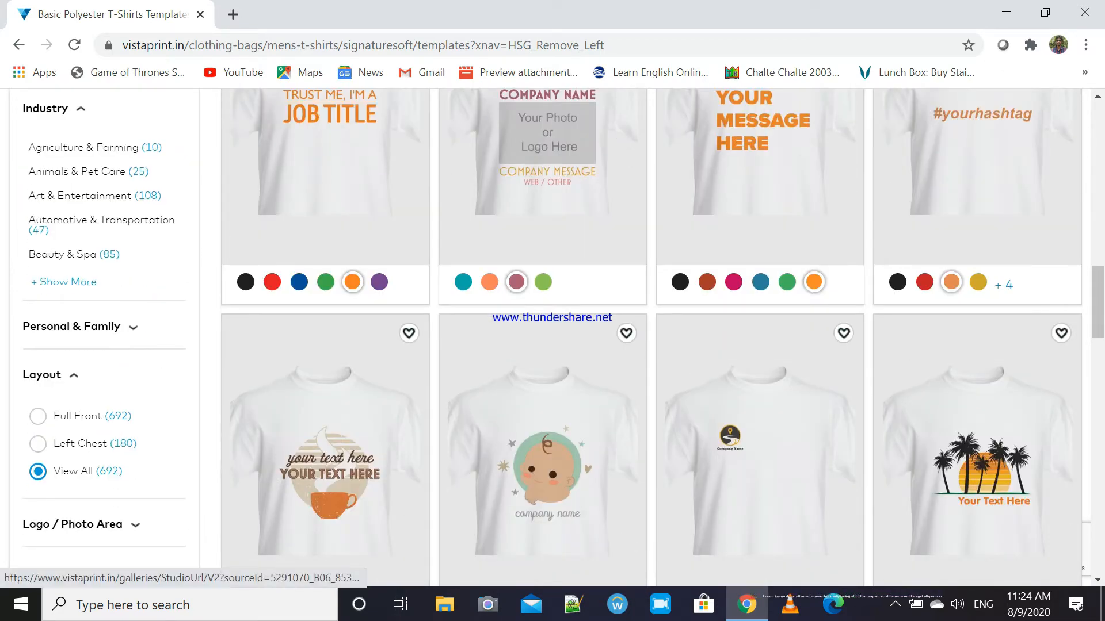
# Open the chest-logo template with the round road-and-pin emblem above "Company Name" for editing
pyautogui.click(547, 460)
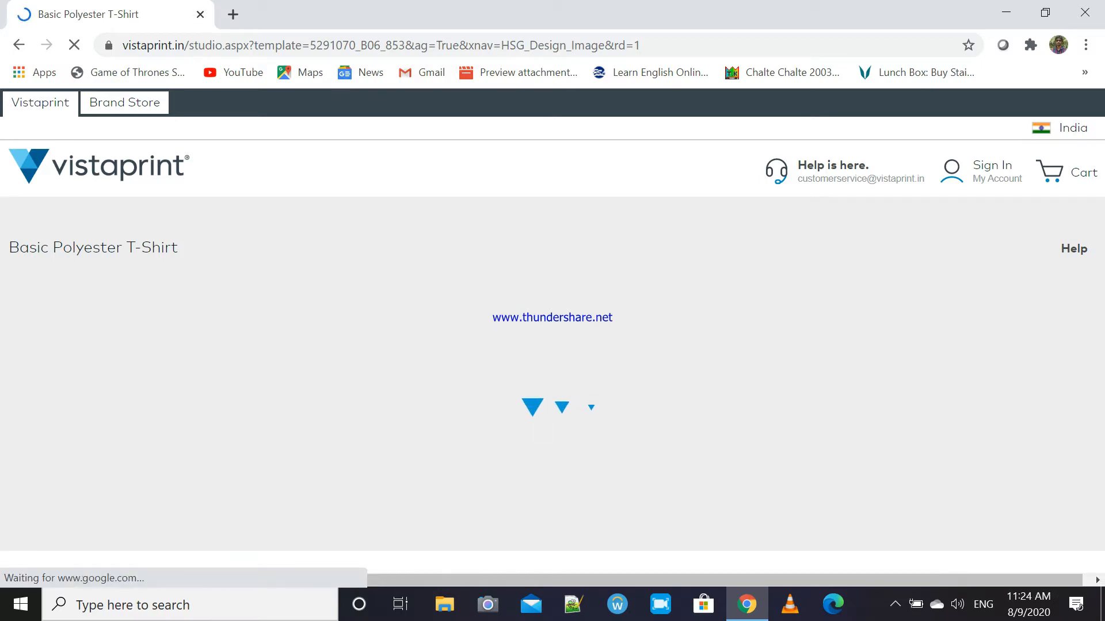
pyautogui.moveTo(439, 220)
pyautogui.scroll(-3, 552, 356)
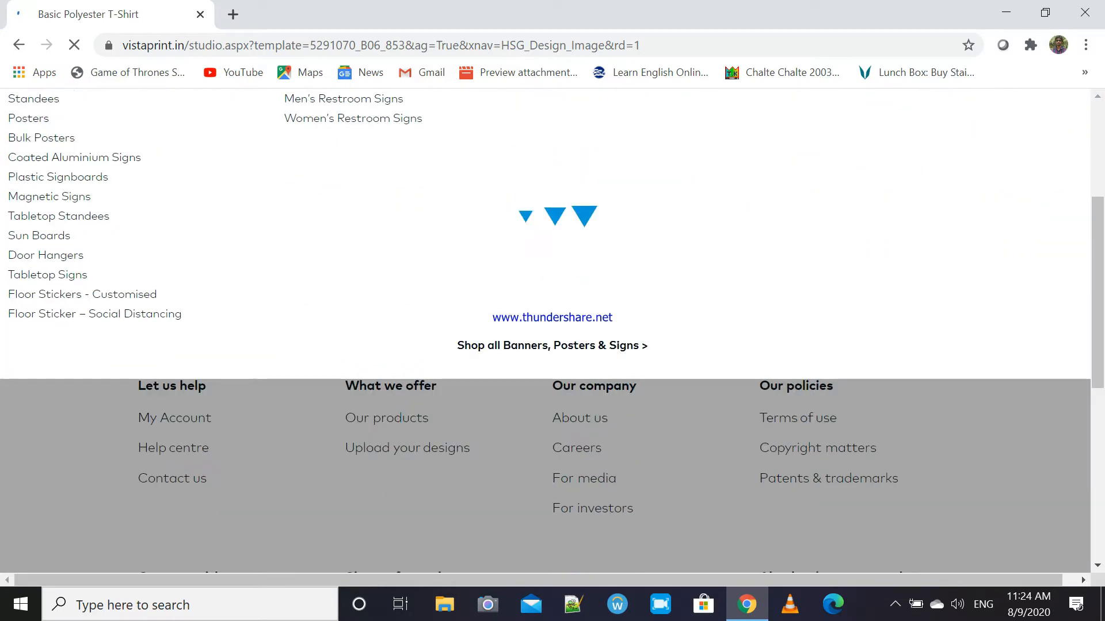
pyautogui.scroll(3, 552, 336)
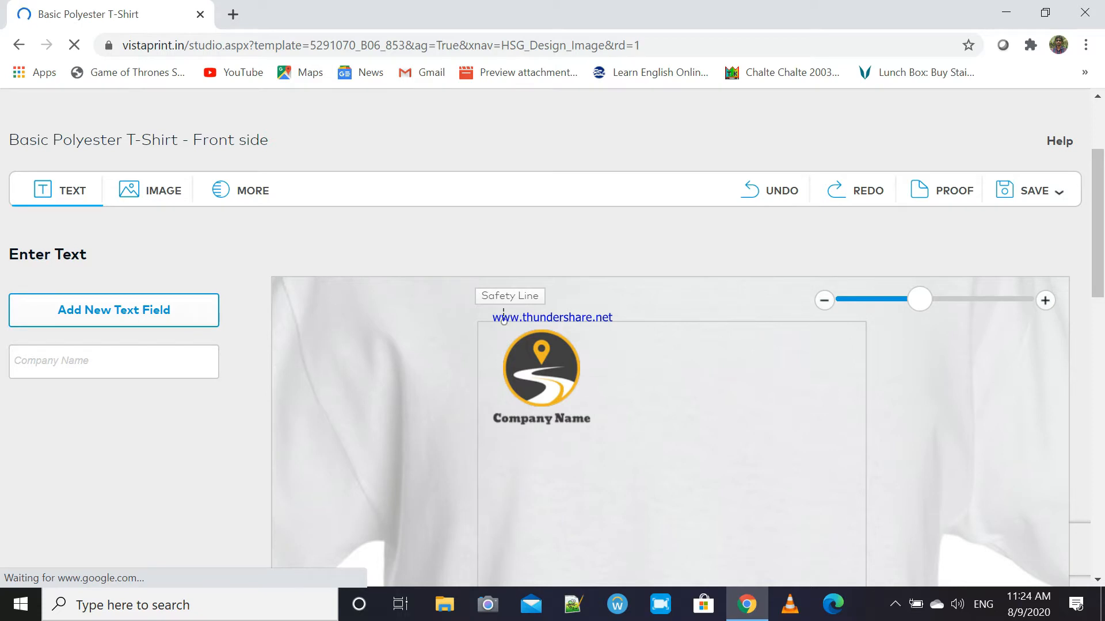
# Examine the T-shirt's front-side design, including the whole shirt, the logo and the safety line area
pyautogui.scroll(-4, 553, 337)
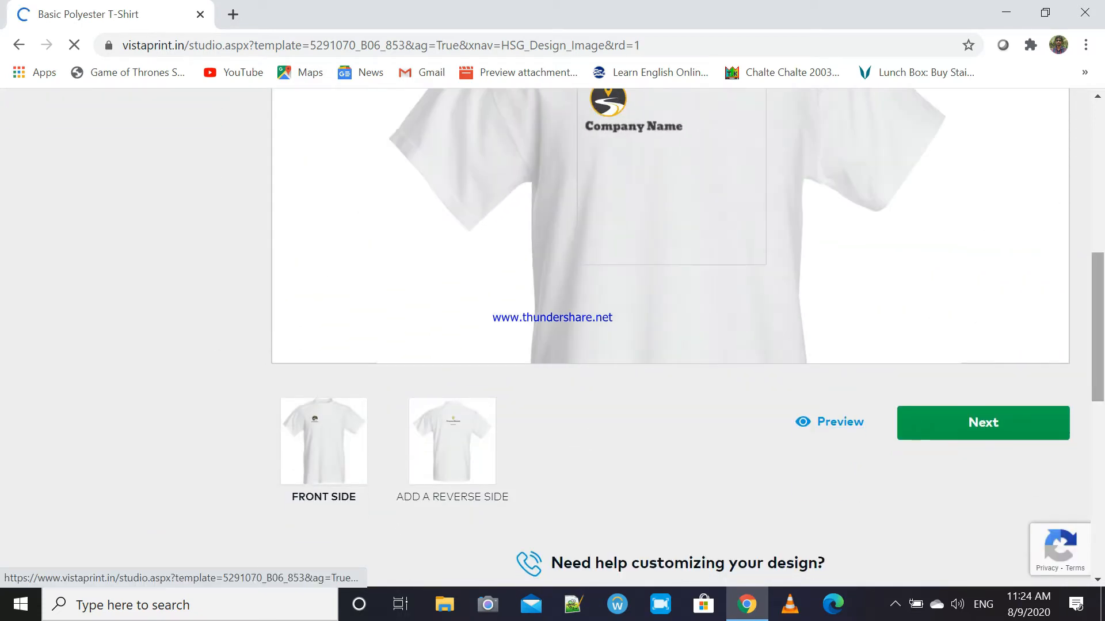
pyautogui.moveTo(1097, 328); pyautogui.dragTo(1097, 228)
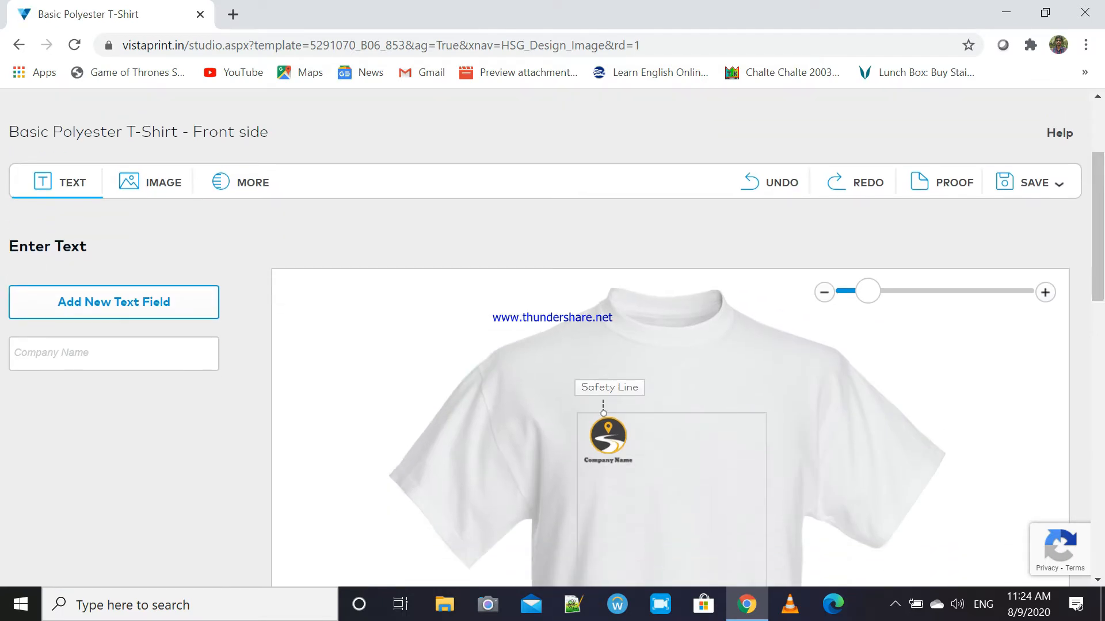
pyautogui.hotkey('ctrl', '-')
pyautogui.hotkey('ctrl', '-')
pyautogui.hotkey('ctrl', '-')
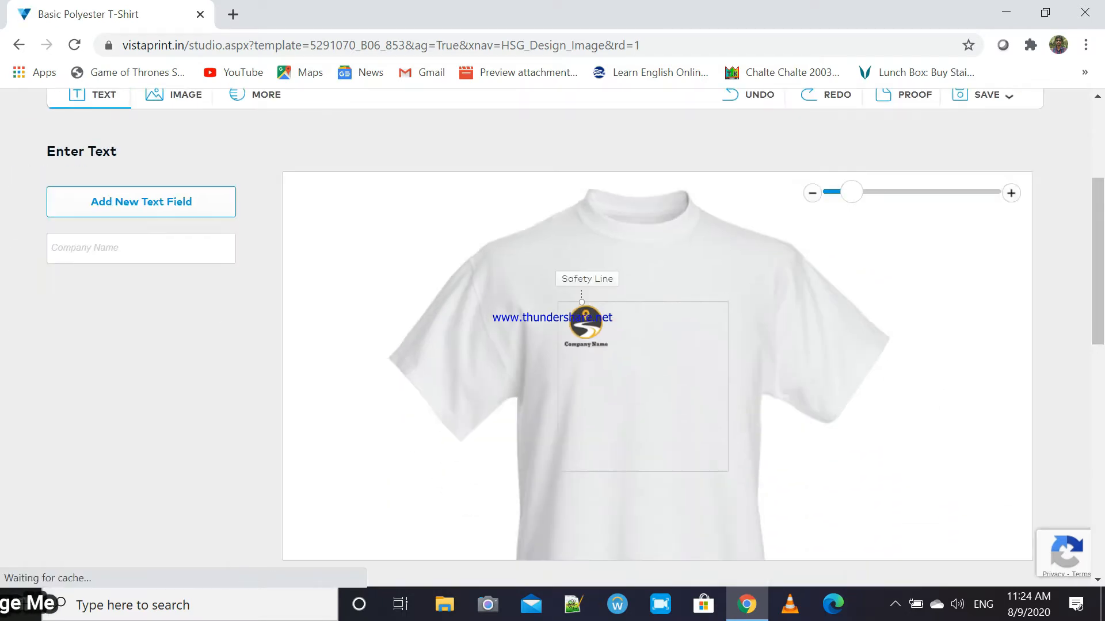
pyautogui.hotkey('ctrl', '-')
pyautogui.hotkey('ctrl', '-')
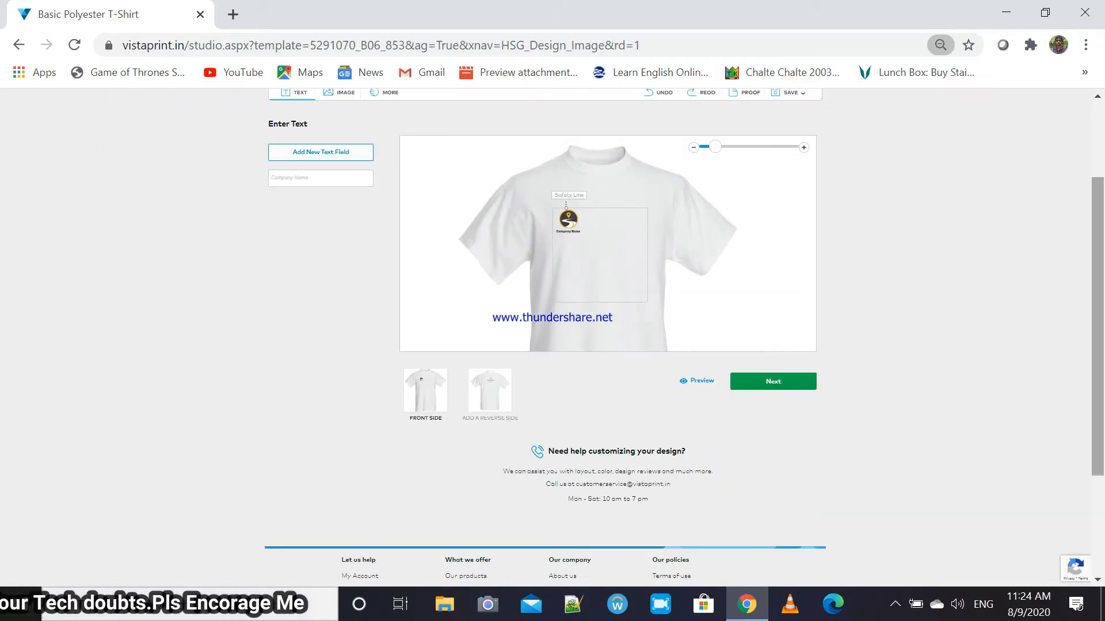
pyautogui.hotkey('ctrl', '+')
pyautogui.hotkey('ctrl', '+')
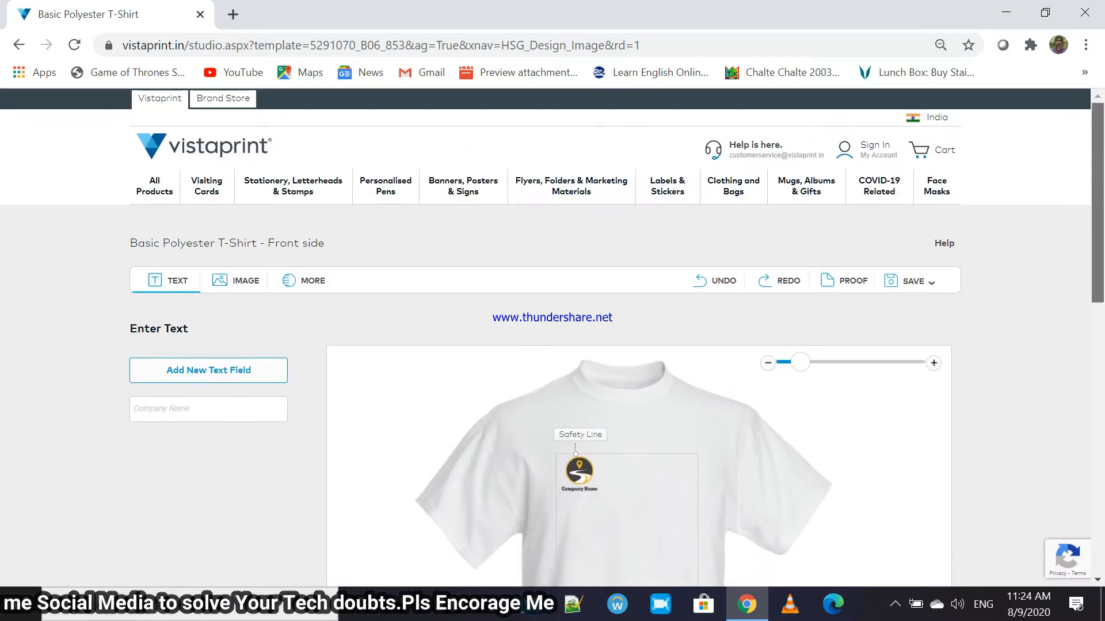
pyautogui.scroll(-3, 552, 337)
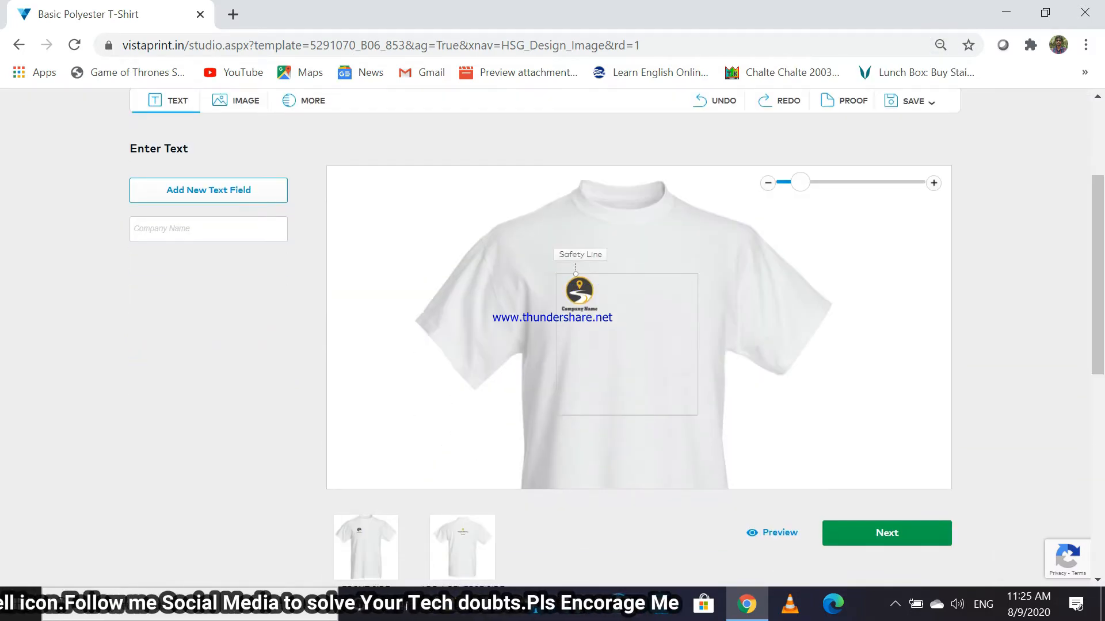
pyautogui.moveTo(800, 182)
pyautogui.mouseDown()
pyautogui.moveTo(790, 183)
pyautogui.moveTo(851, 182)
pyautogui.moveTo(805, 182)
pyautogui.mouseUp()
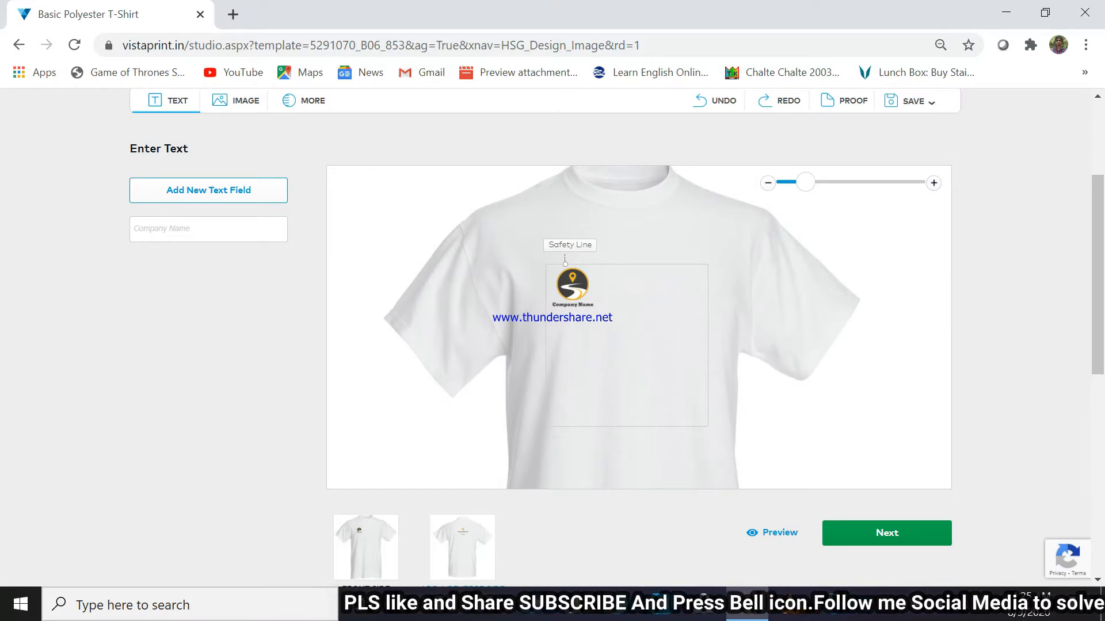
# Check the T-shirt's reverse side with its printing options and return to the front side
pyautogui.click(462, 547)
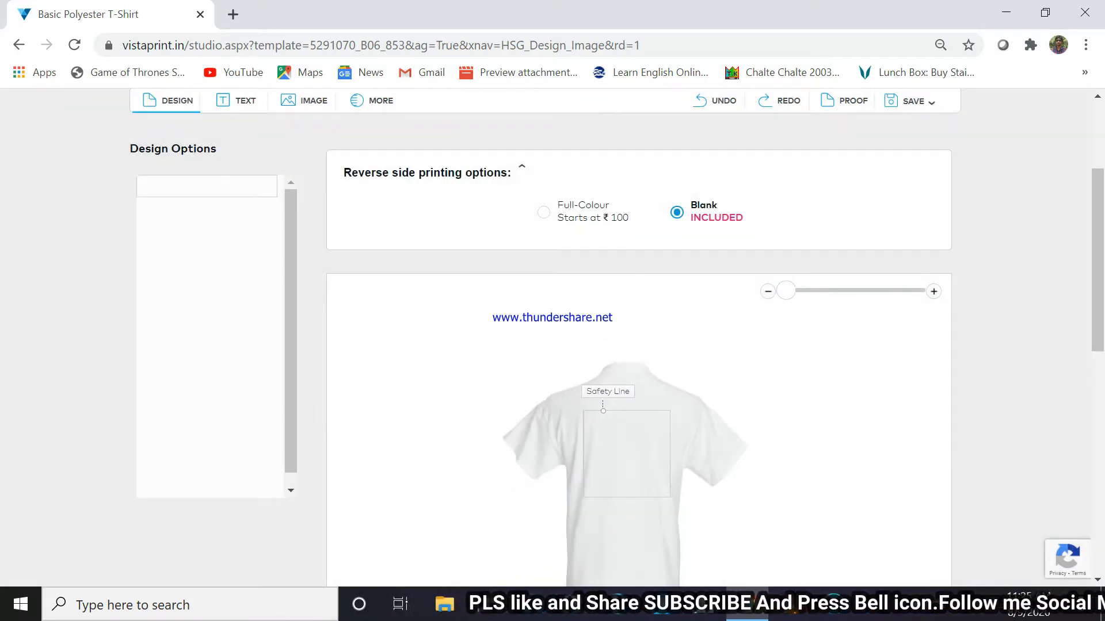
pyautogui.scroll(-4, 633, 322)
pyautogui.scroll(-2, 633, 322)
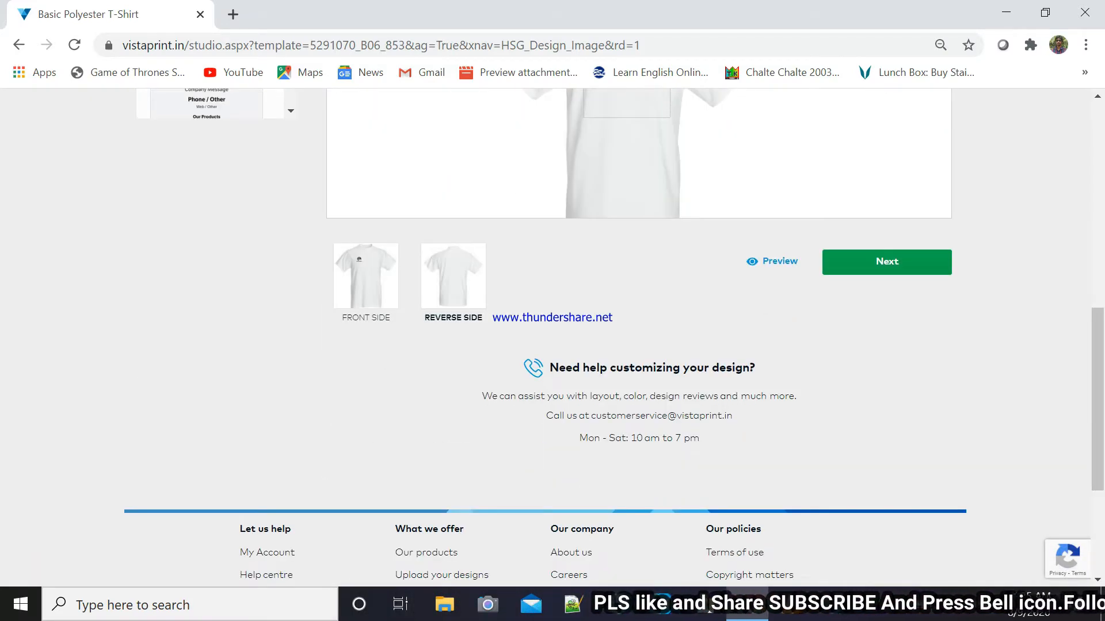
pyautogui.scroll(-2, 633, 322)
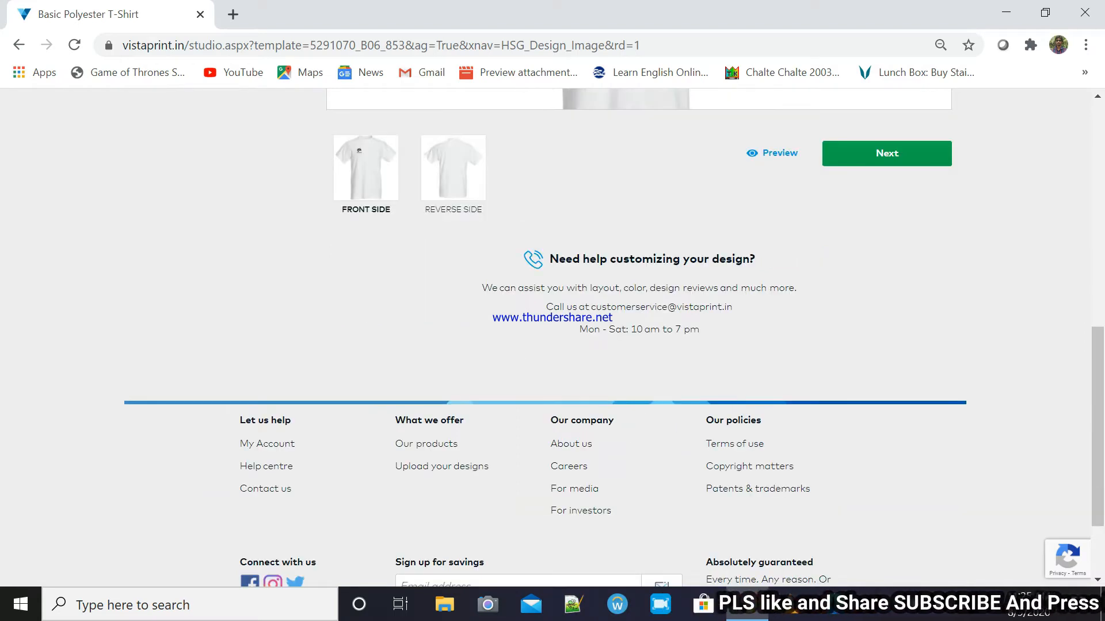
pyautogui.scroll(8, 633, 322)
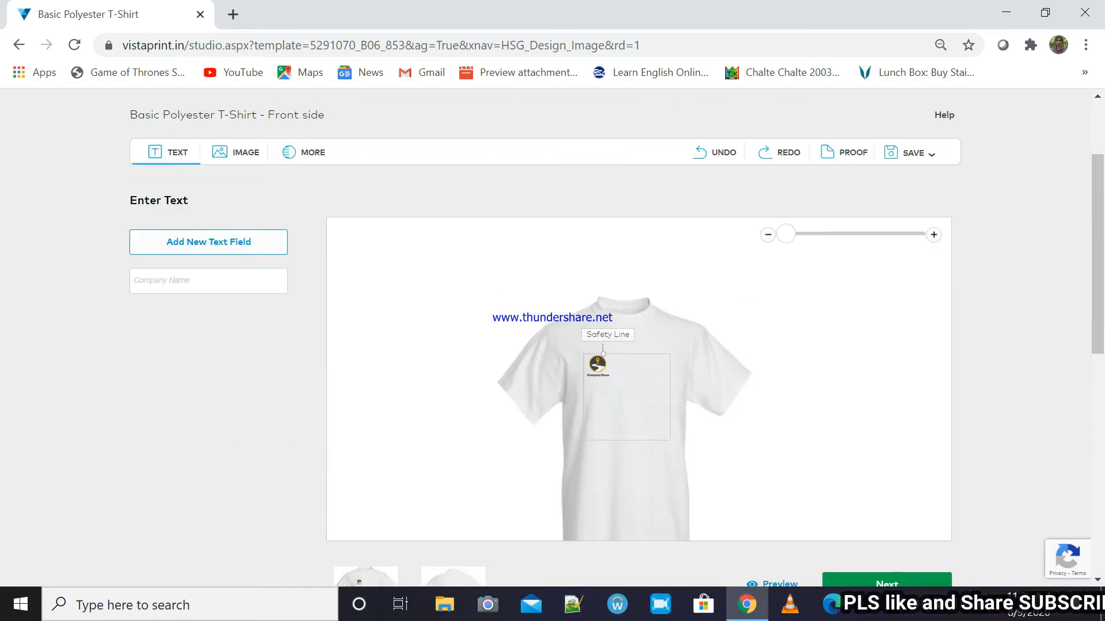
pyautogui.click(933, 235)
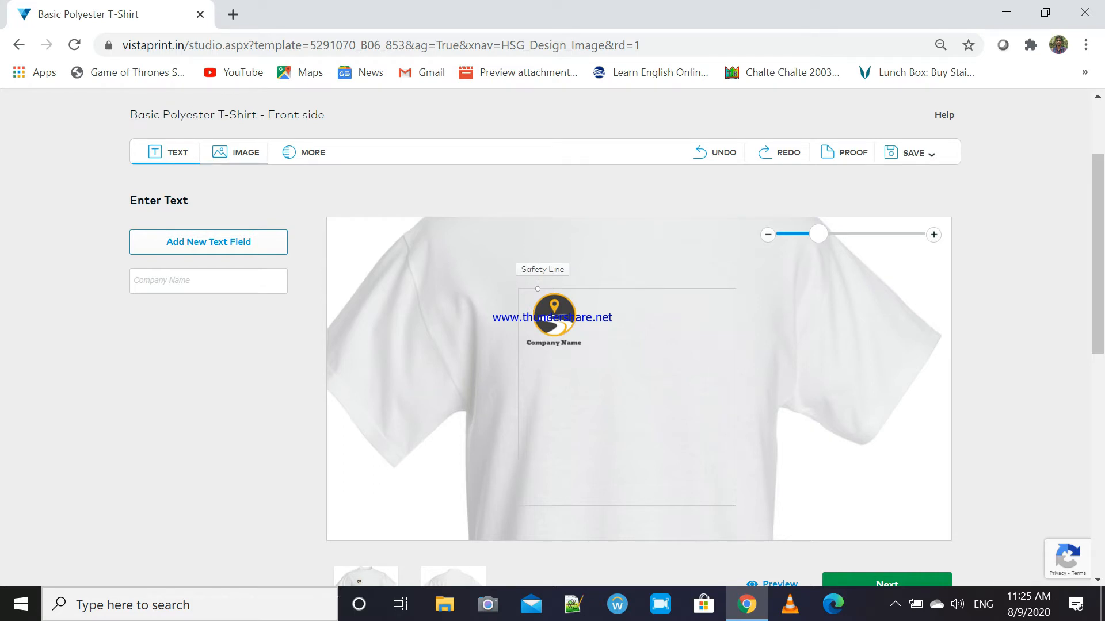
# Upload the image DSC_0846 from the computer's Desktop folder to the design
pyautogui.click(236, 153)
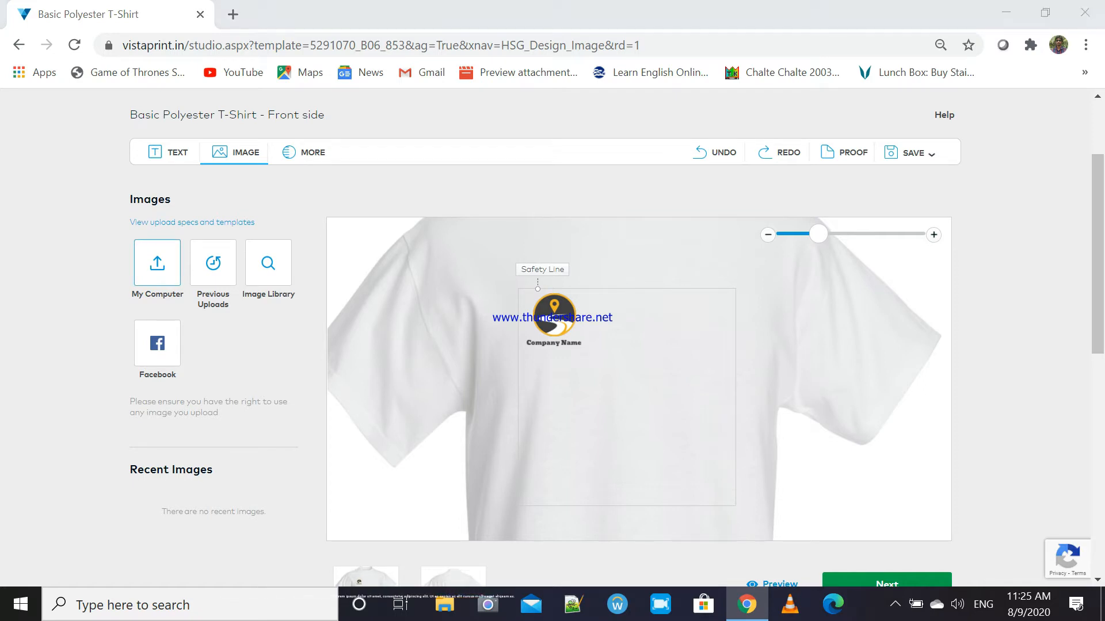
pyautogui.click(157, 263)
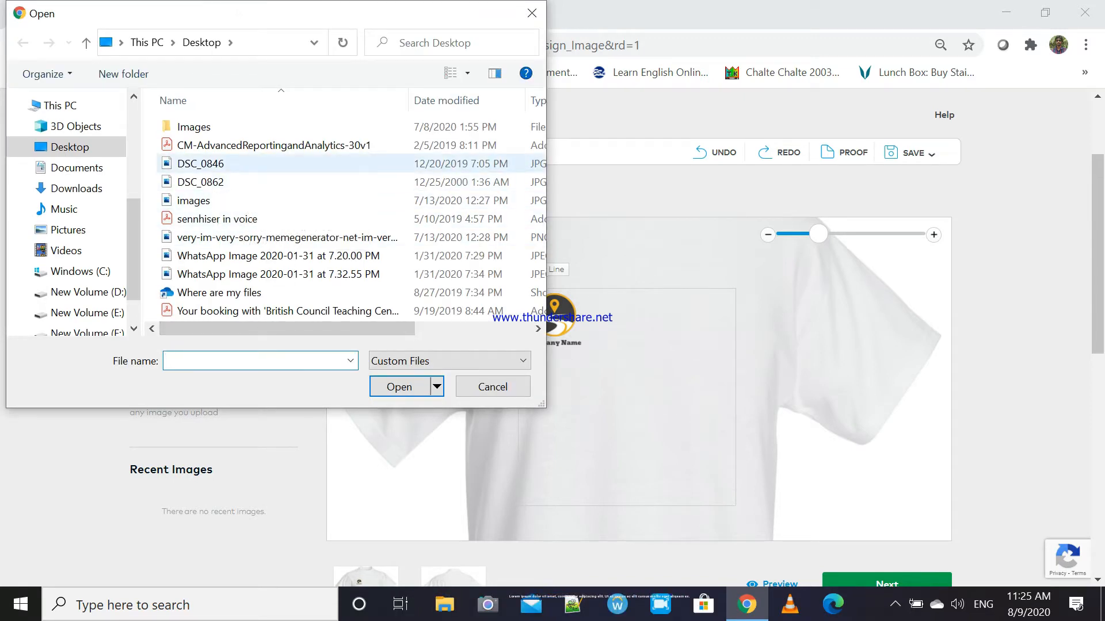
pyautogui.click(208, 164)
pyautogui.click(400, 387)
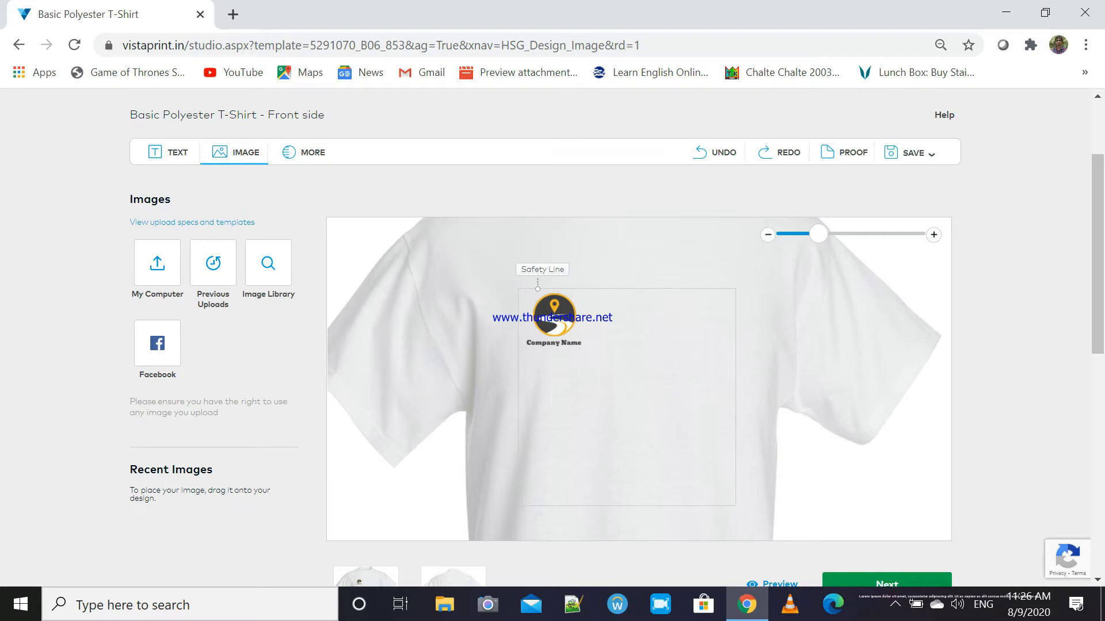
# Place the uploaded photo on the T-shirt's front, inside the safety line and below the Company Name logo
pyautogui.moveTo(819, 234); pyautogui.dragTo(786, 233)
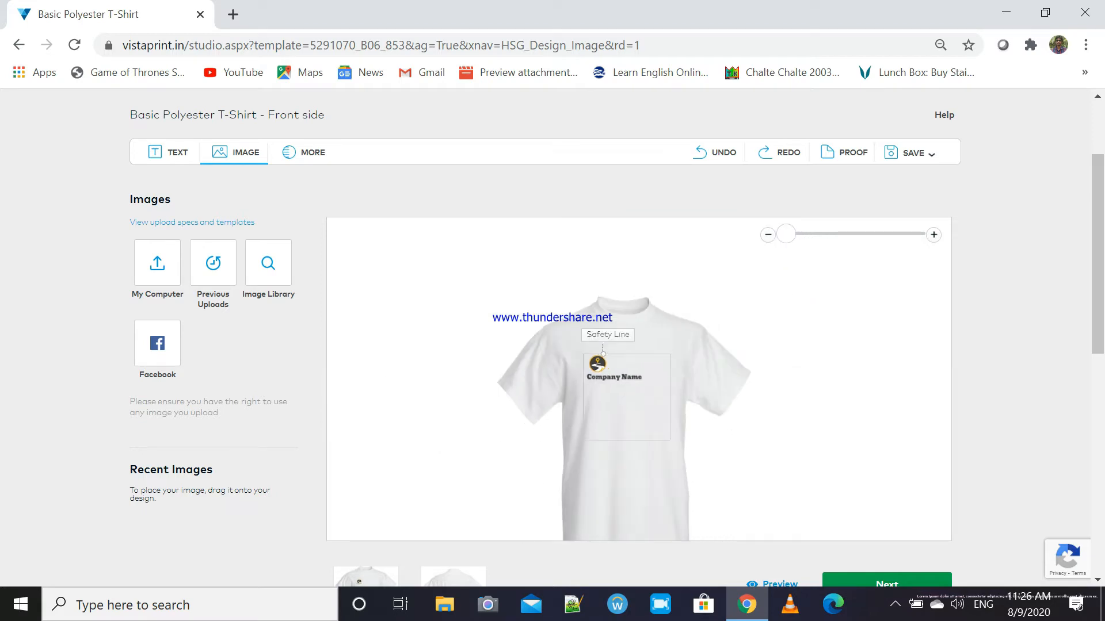
pyautogui.scroll(2, 639, 379)
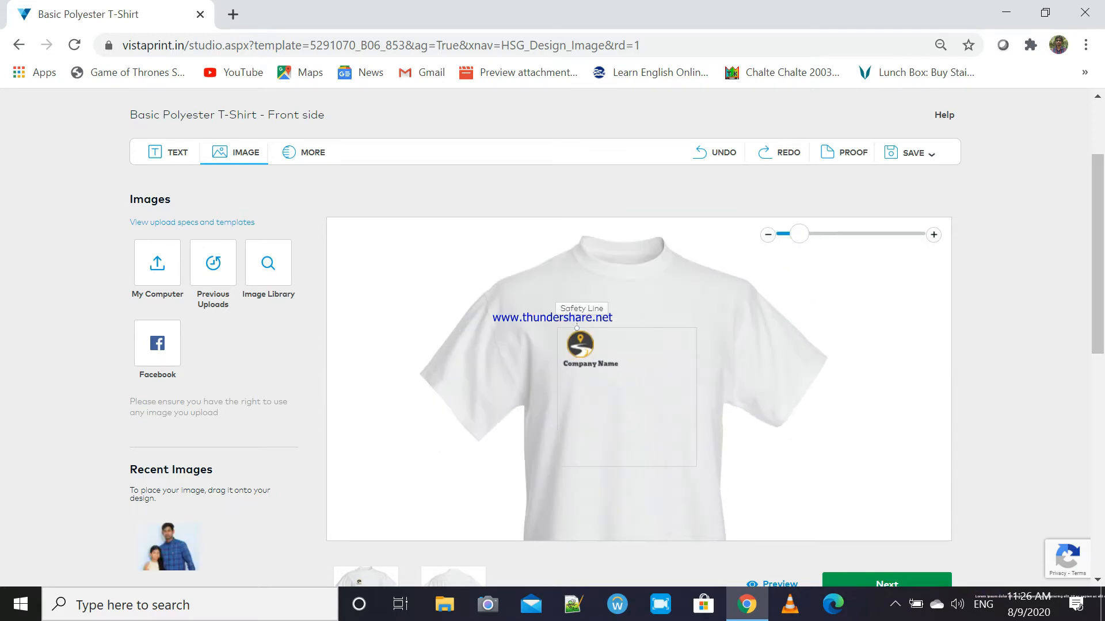
pyautogui.moveTo(168, 545)
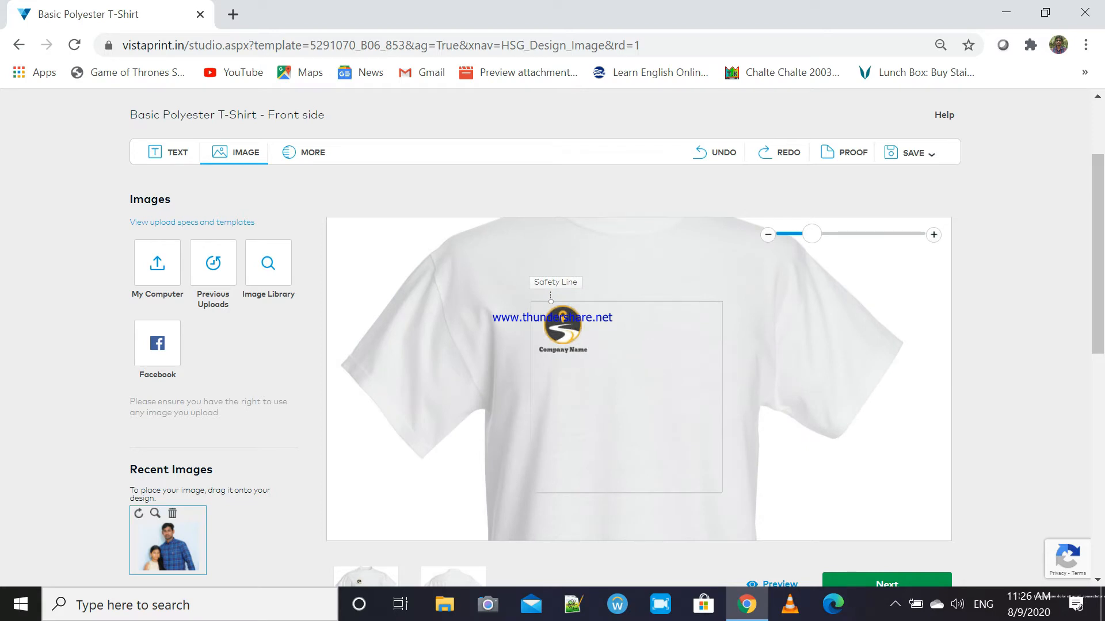
pyautogui.moveTo(168, 545); pyautogui.dragTo(621, 382)
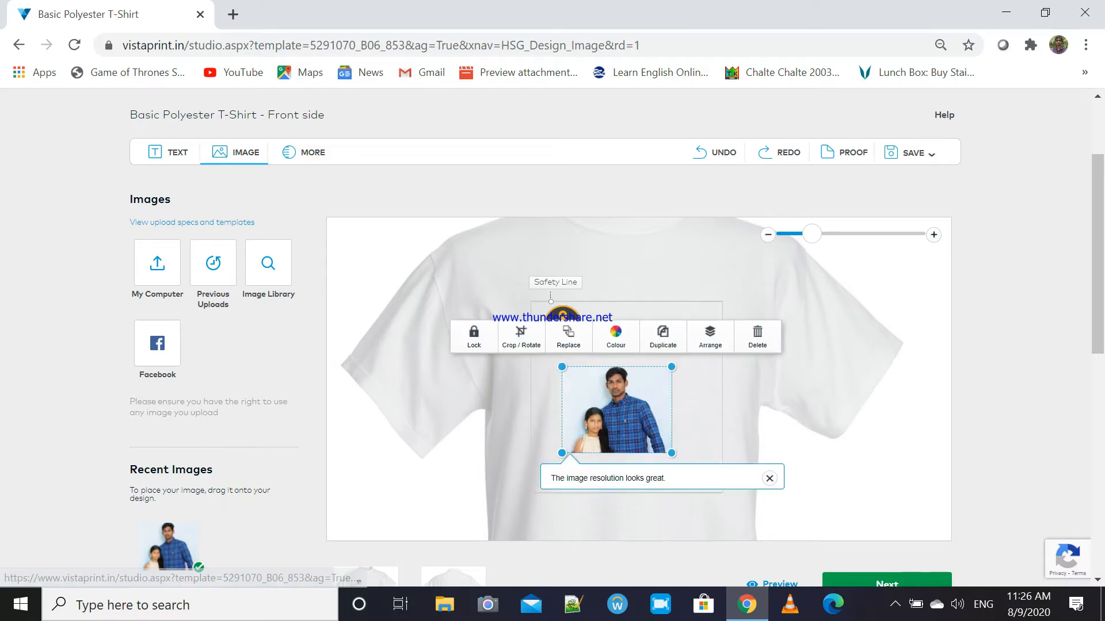
pyautogui.click(933, 235)
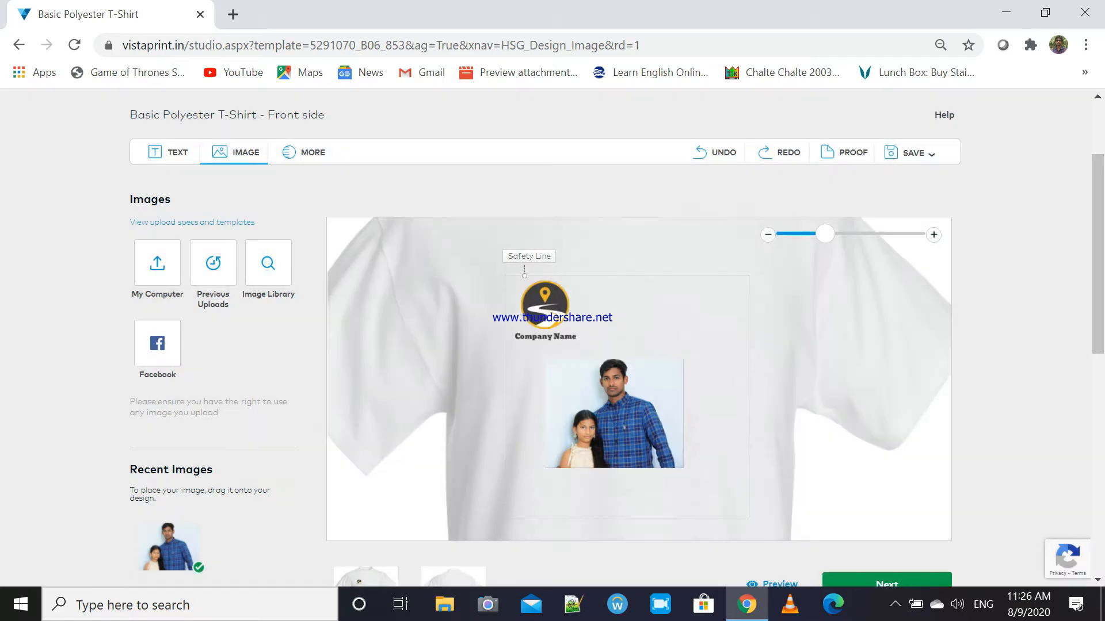
pyautogui.click(934, 235)
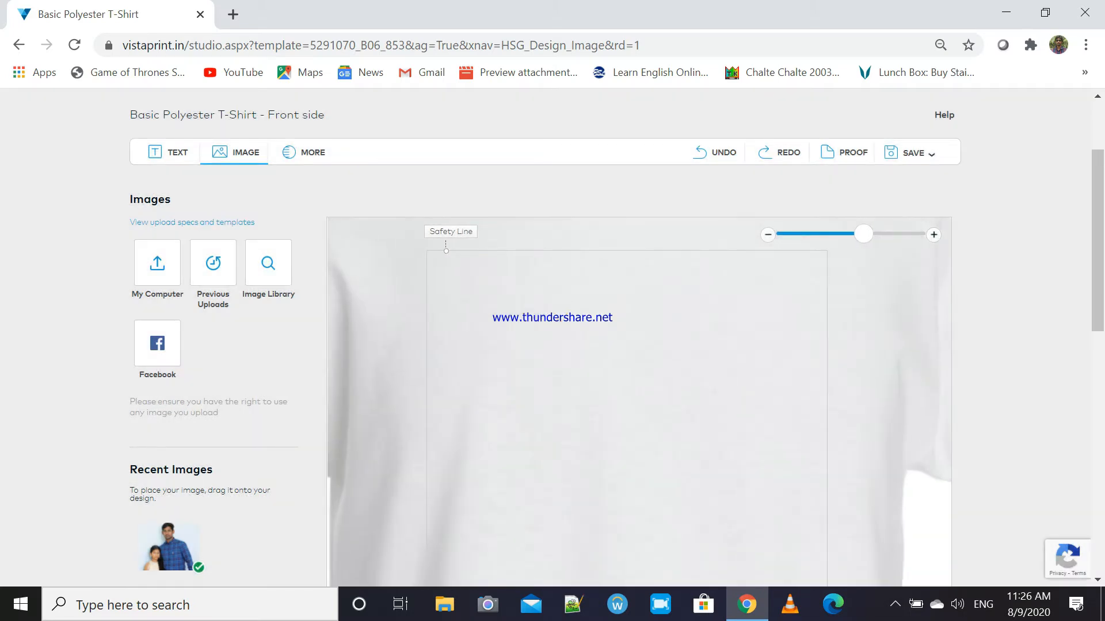
pyautogui.scroll(-1, 627, 357)
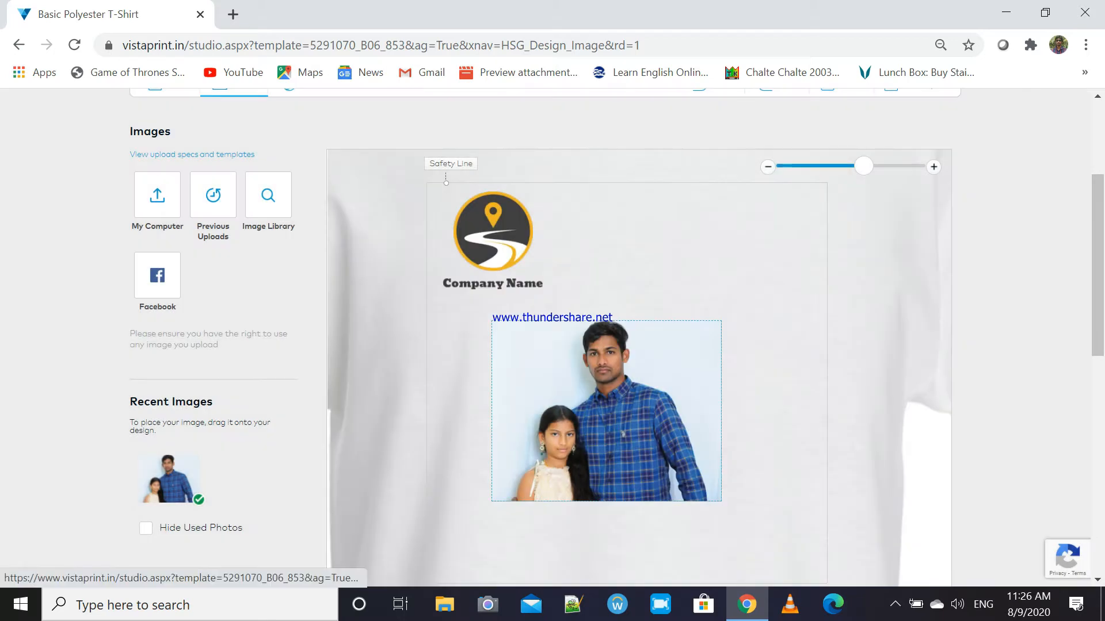
# Enlarge the photo on the T-shirt's front and centre it below the Company Name logo, inside the safety line
pyautogui.moveTo(607, 411)
pyautogui.mouseDown()
pyautogui.moveTo(676, 292)
pyautogui.moveTo(676, 353)
pyautogui.moveTo(653, 403)
pyautogui.moveTo(619, 416)
pyautogui.mouseUp()
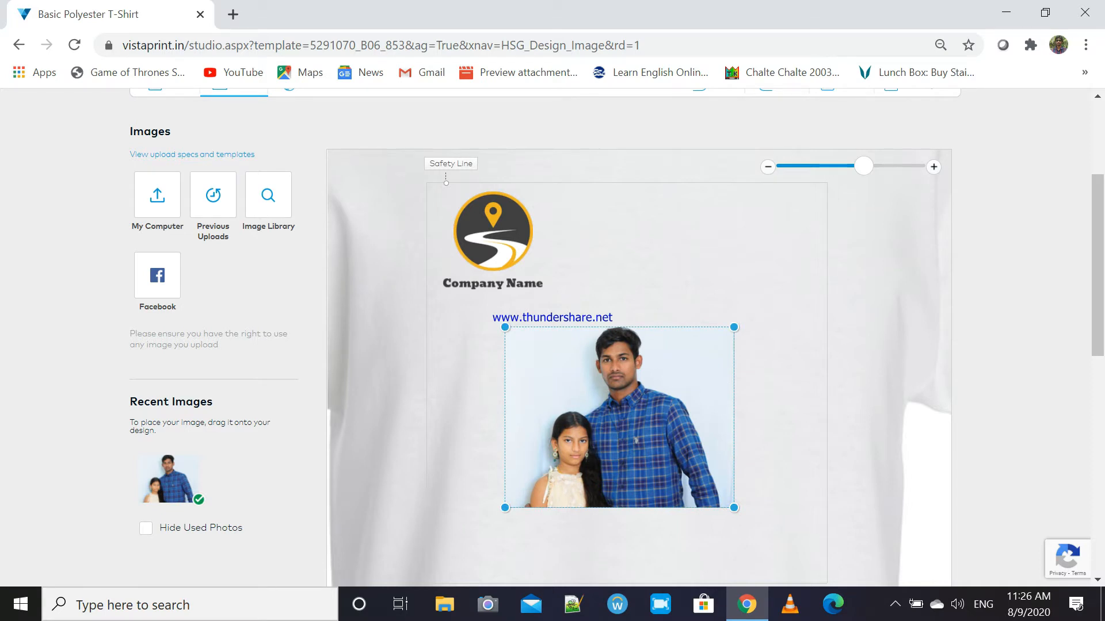
pyautogui.moveTo(734, 508); pyautogui.dragTo(773, 538)
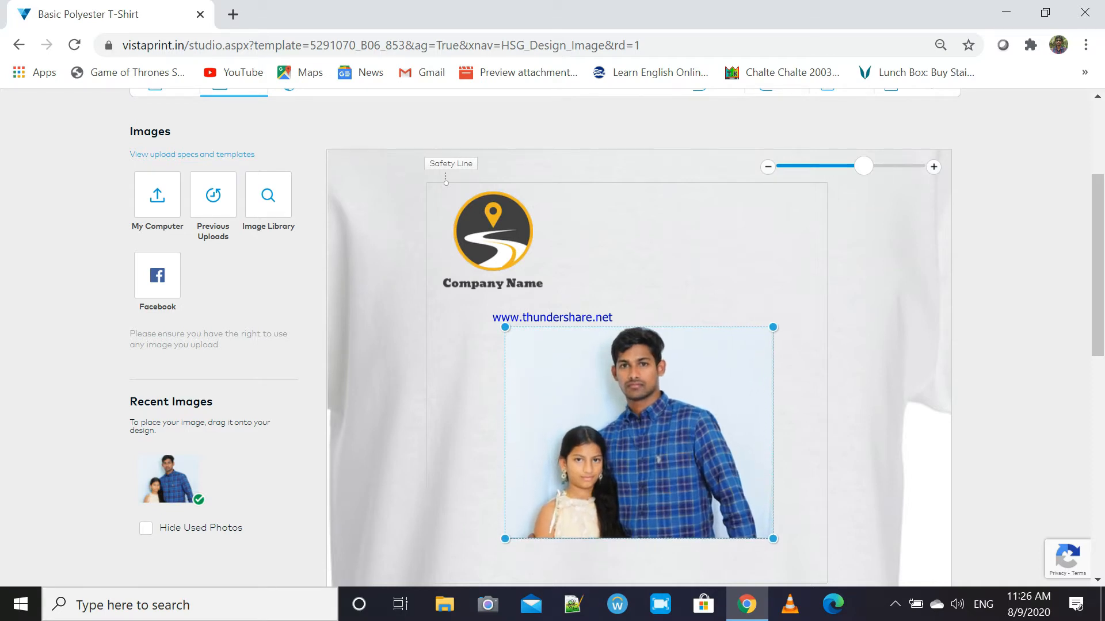
pyautogui.moveTo(639, 433); pyautogui.dragTo(622, 433)
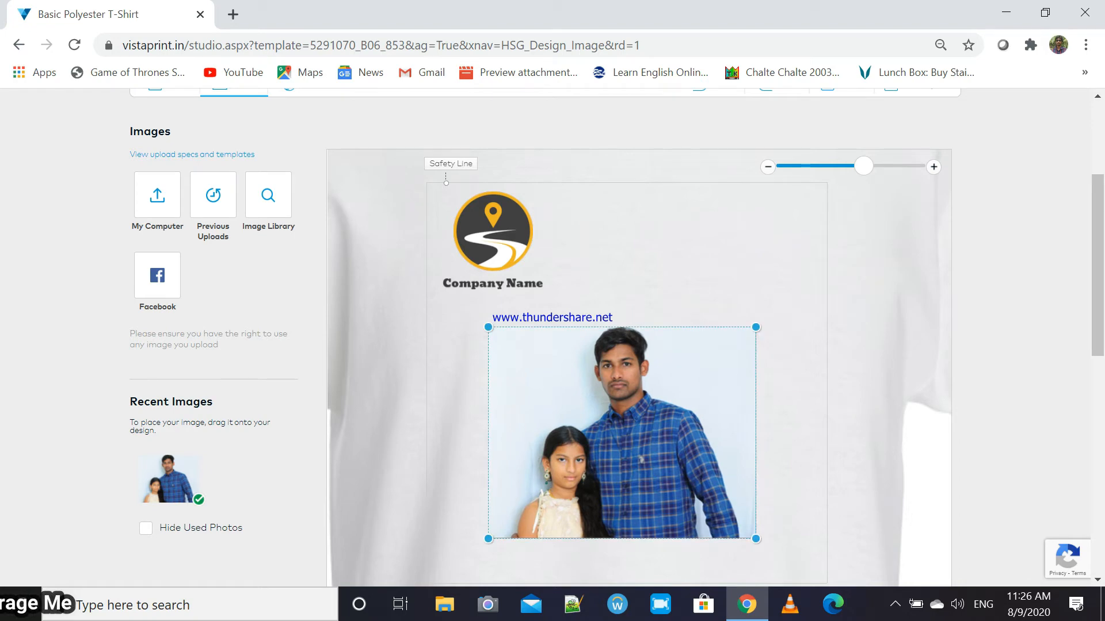
pyautogui.scroll(-2, 617, 337)
pyautogui.scroll(1, 617, 337)
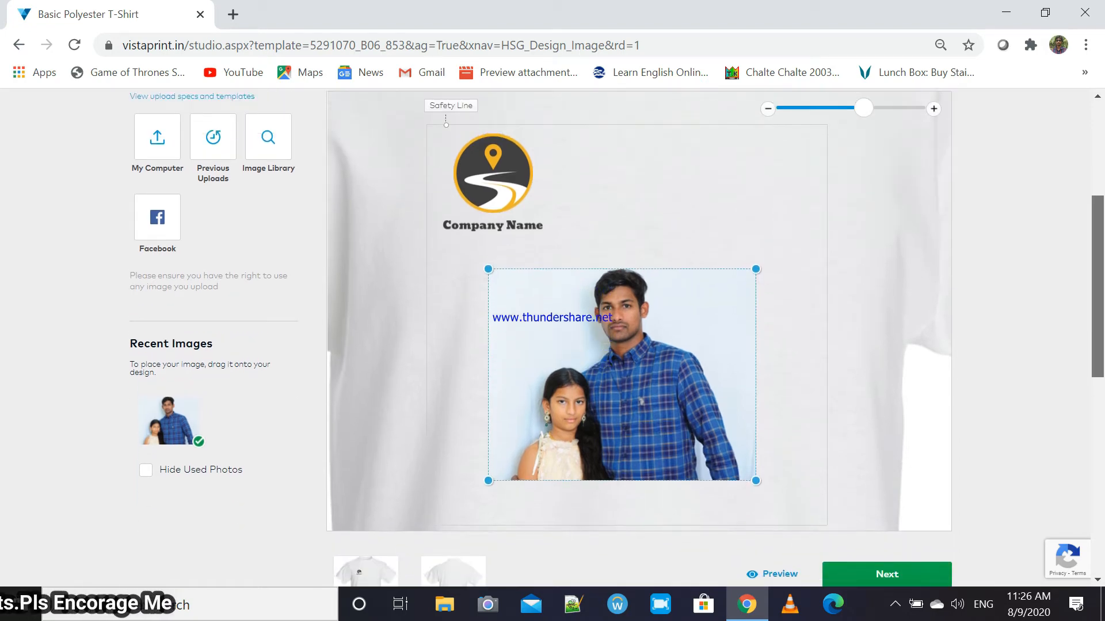
# Add a new text field to the T-shirt's front with the text "my family"
pyautogui.scroll(4, 639, 337)
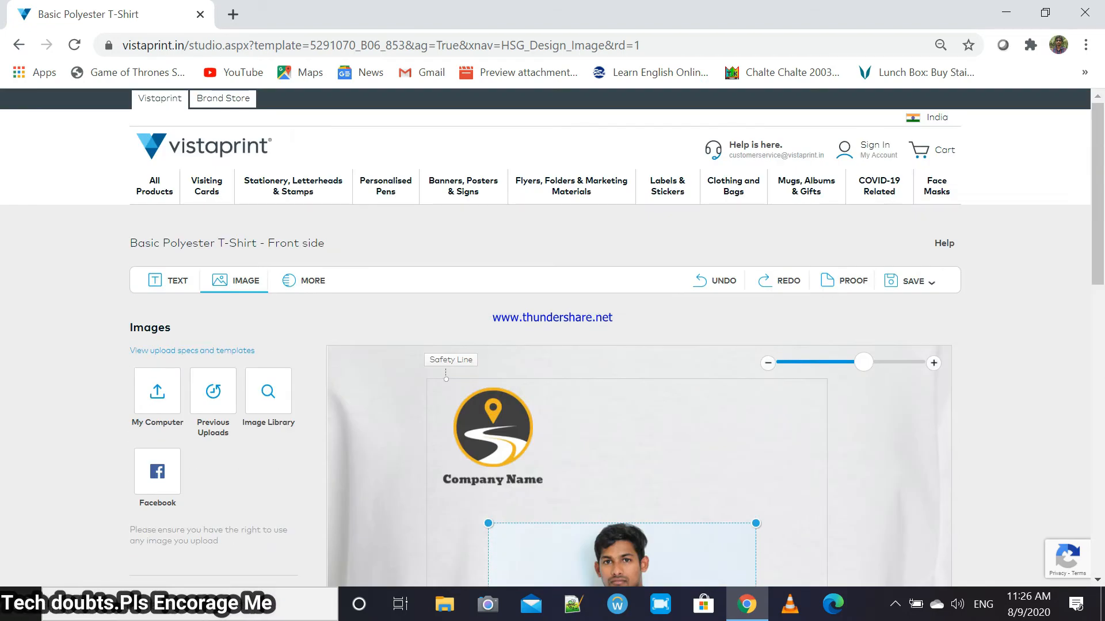
pyautogui.click(168, 281)
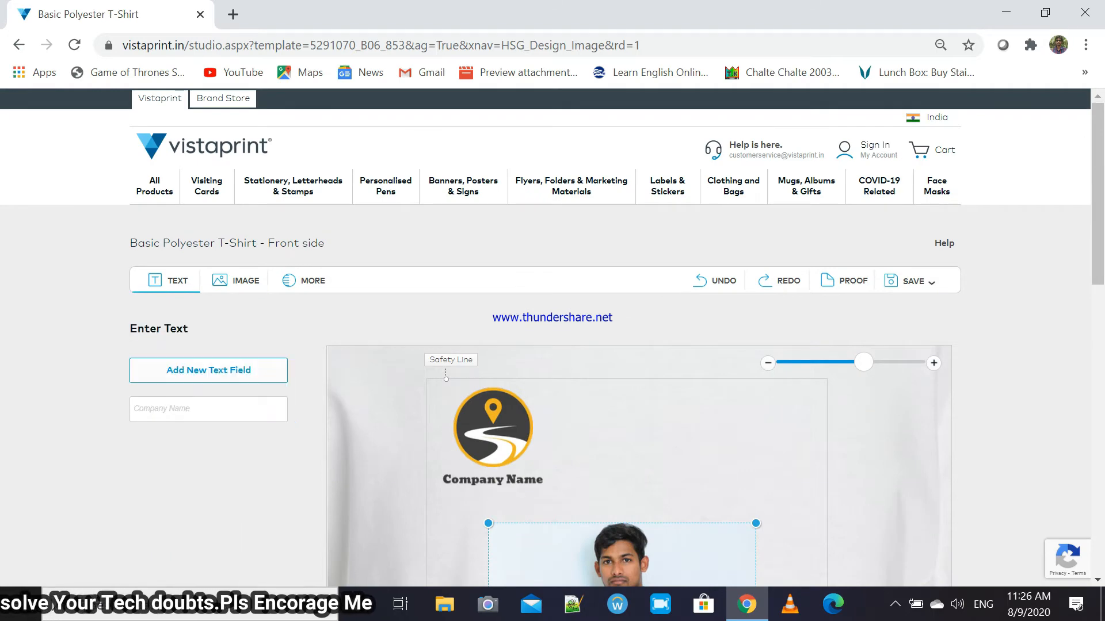
pyautogui.click(208, 370)
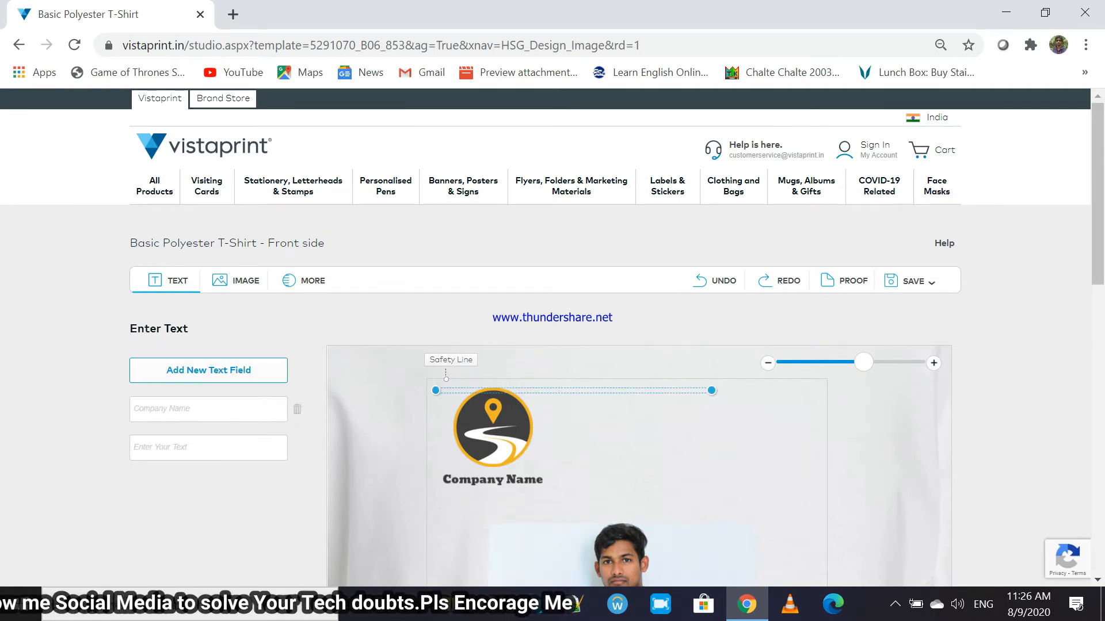
pyautogui.click(208, 448)
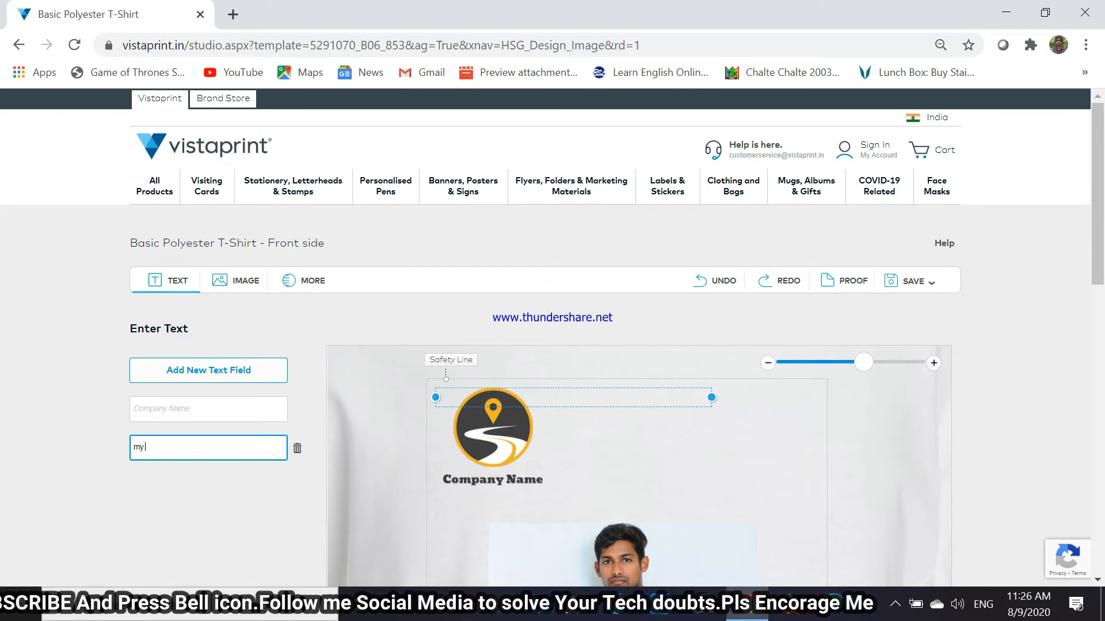
pyautogui.write('my t')
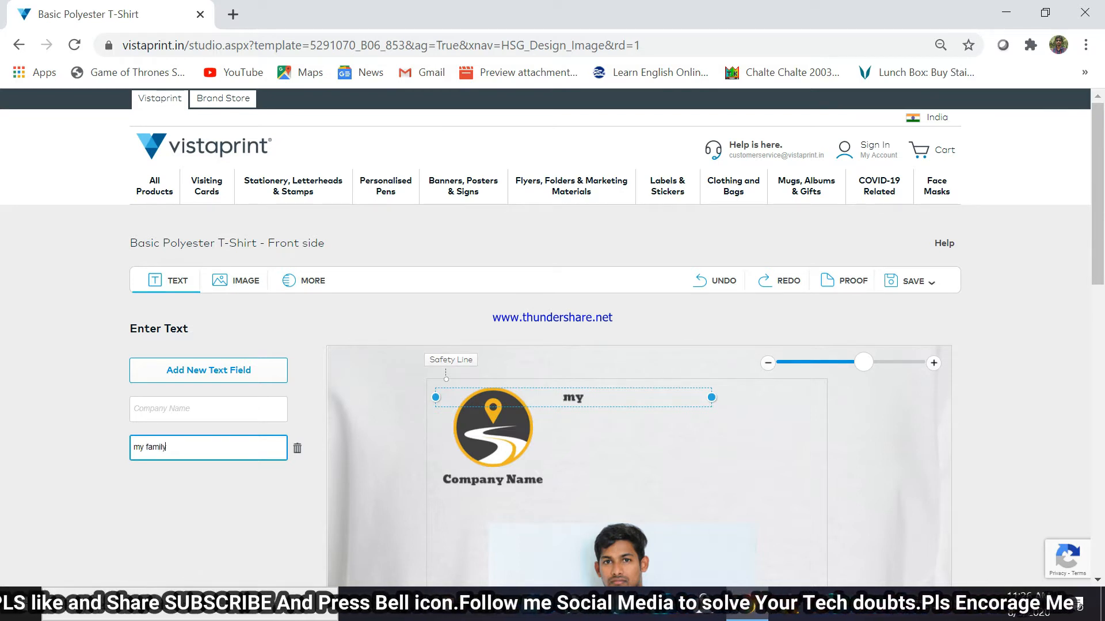
pyautogui.press('Return')
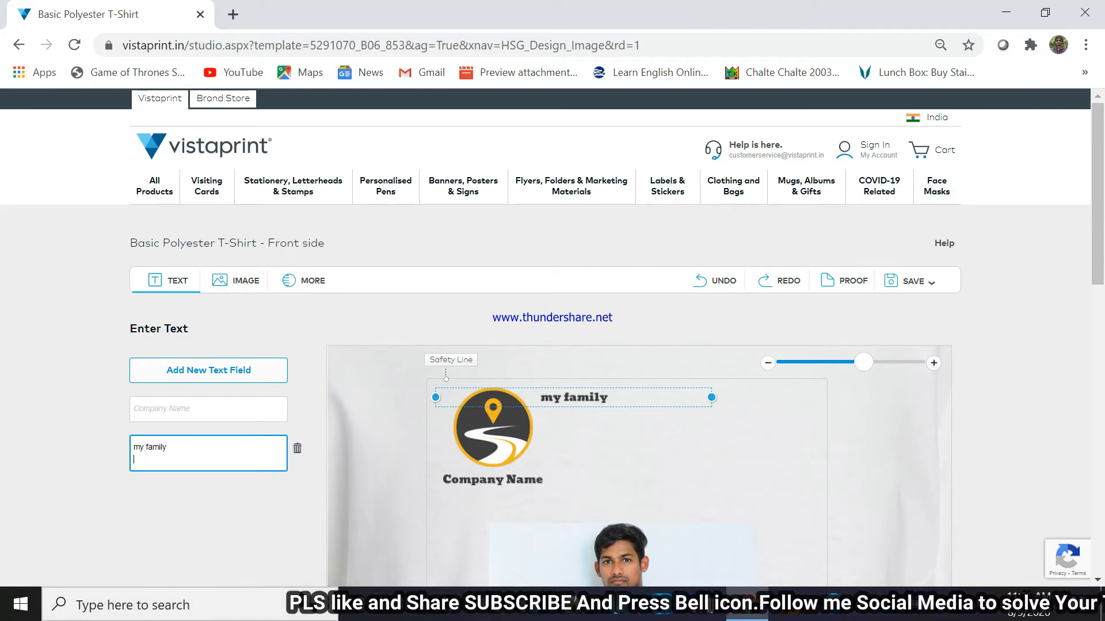
# Set the "my family" text to font size 31 and apply a custom olive colour of C 49, M 45, Y 100, K 18
pyautogui.click(573, 398)
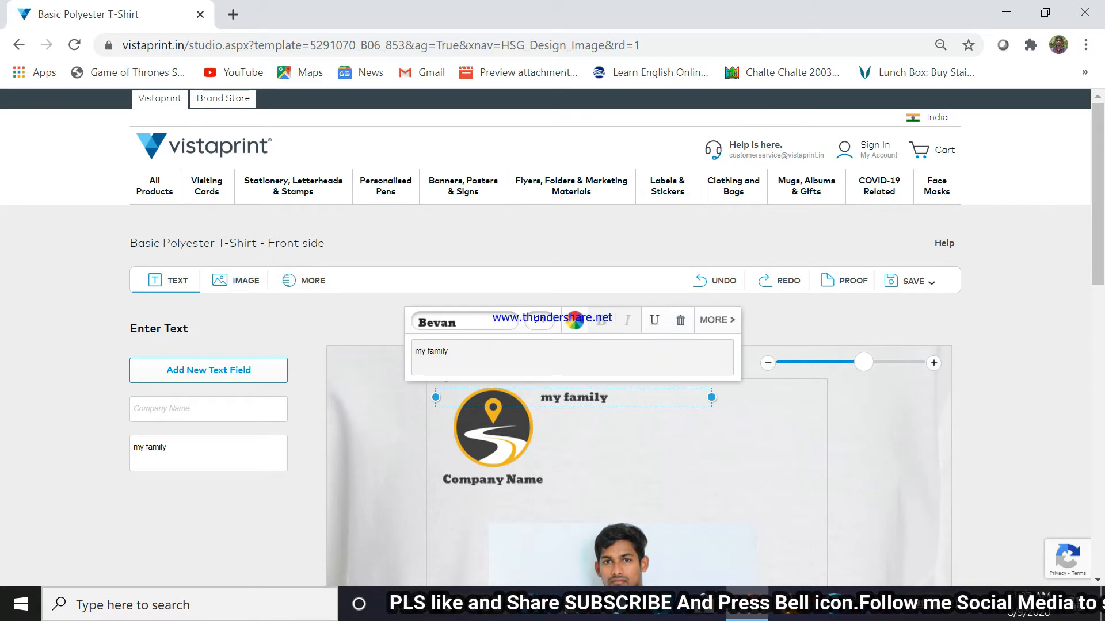
pyautogui.click(539, 321)
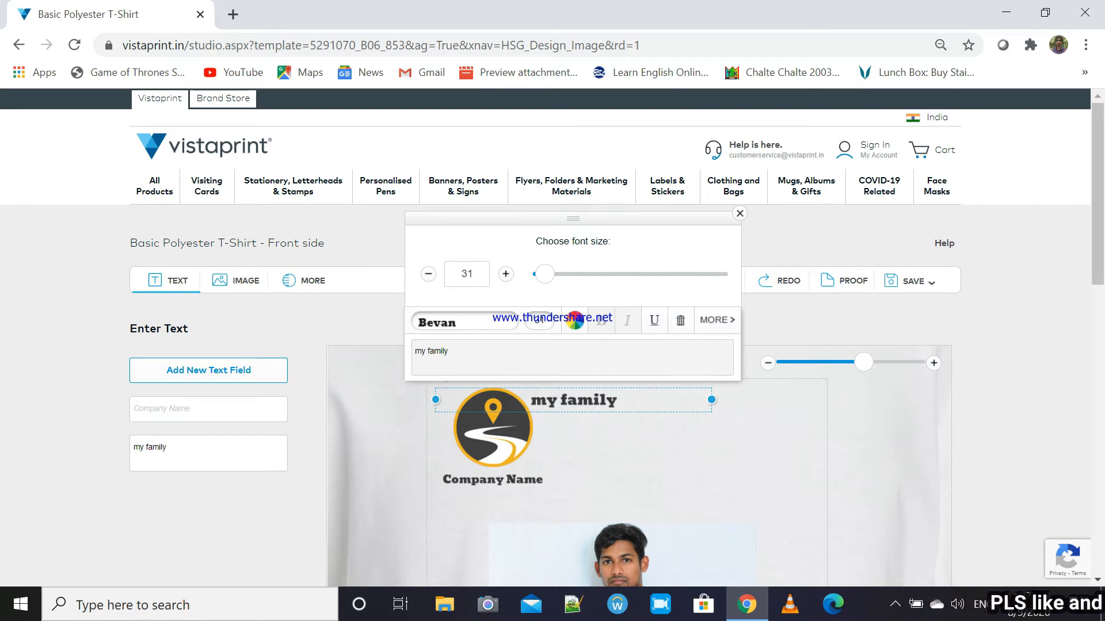
pyautogui.click(575, 320)
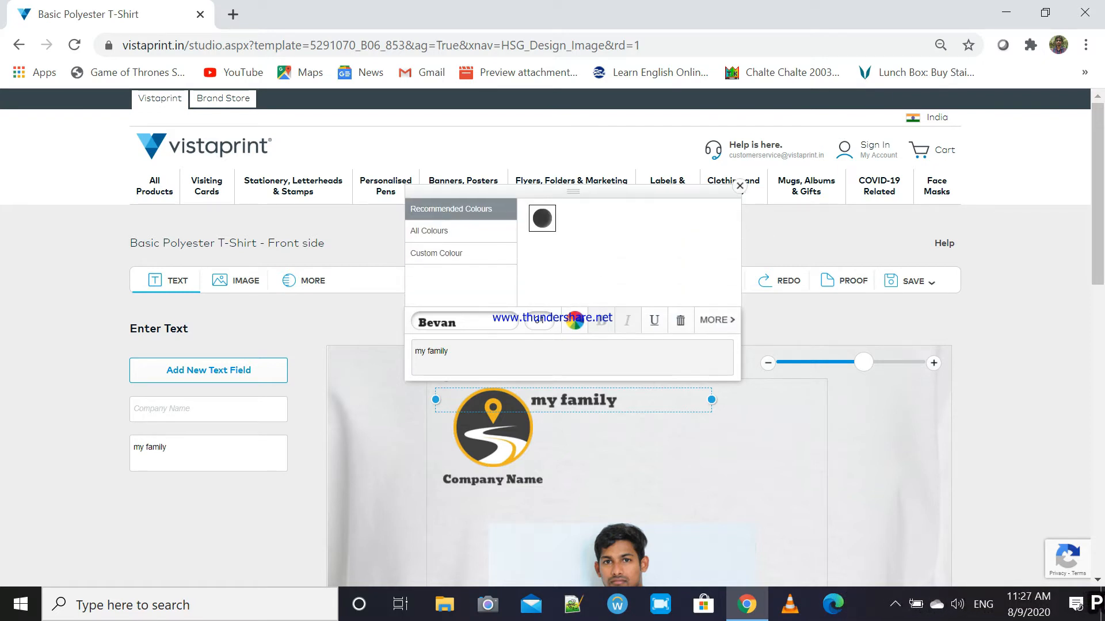
pyautogui.click(436, 232)
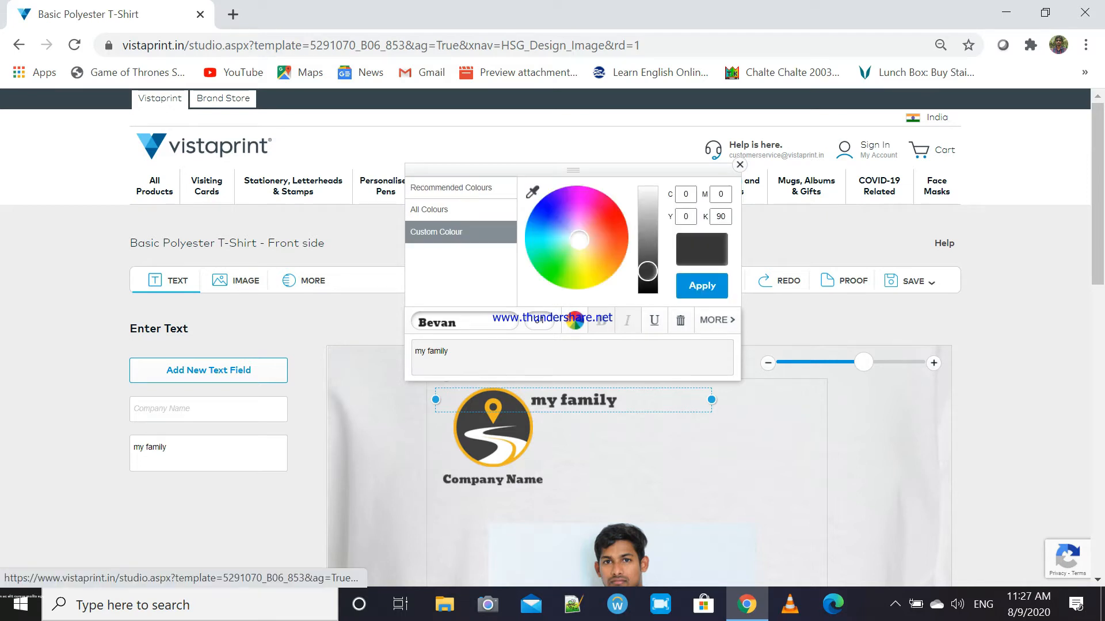
pyautogui.moveTo(577, 237)
pyautogui.mouseDown()
pyautogui.moveTo(586, 212)
pyautogui.moveTo(607, 250)
pyautogui.moveTo(603, 282)
pyautogui.moveTo(647, 243)
pyautogui.mouseUp()
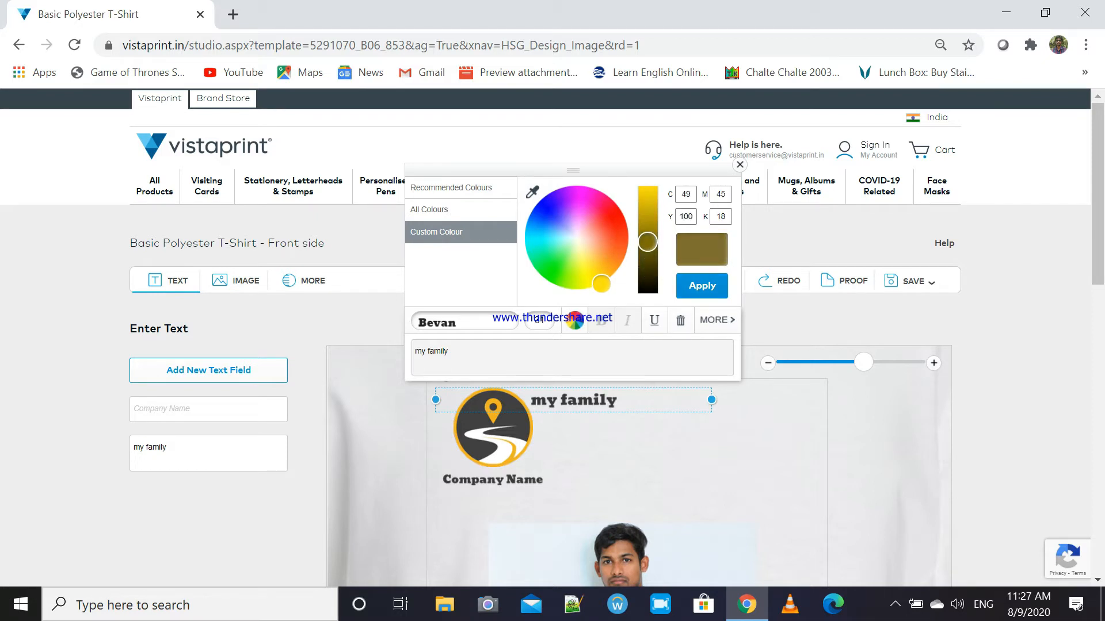
pyautogui.click(702, 285)
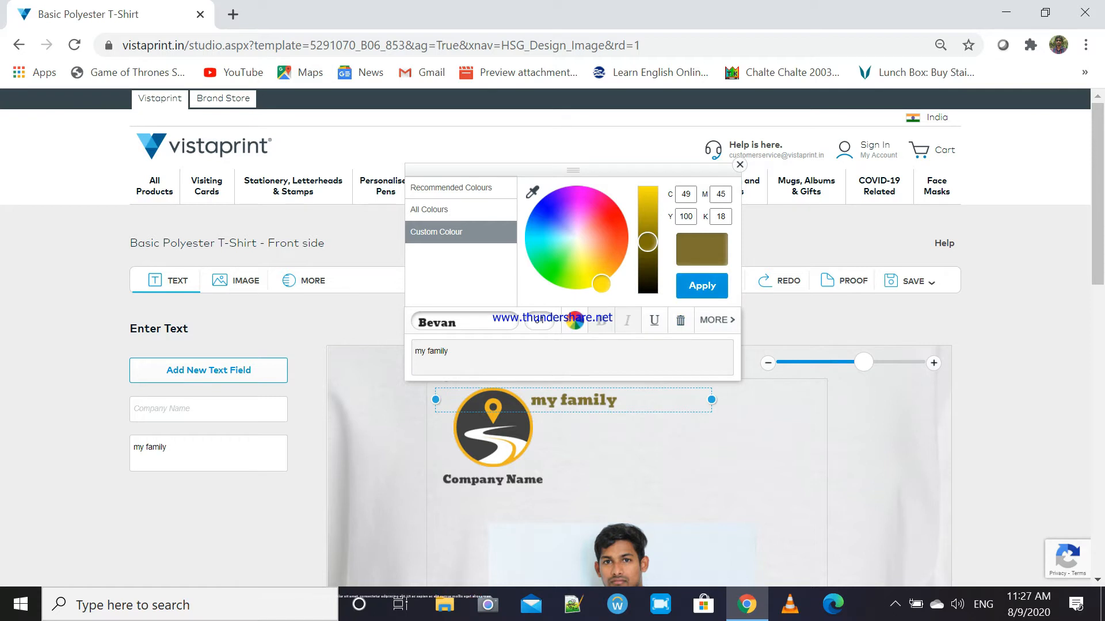
pyautogui.click(739, 165)
# Narrow the "my family" text box and position it just above the photo, below the Company Name logo
pyautogui.moveTo(574, 400); pyautogui.dragTo(641, 430)
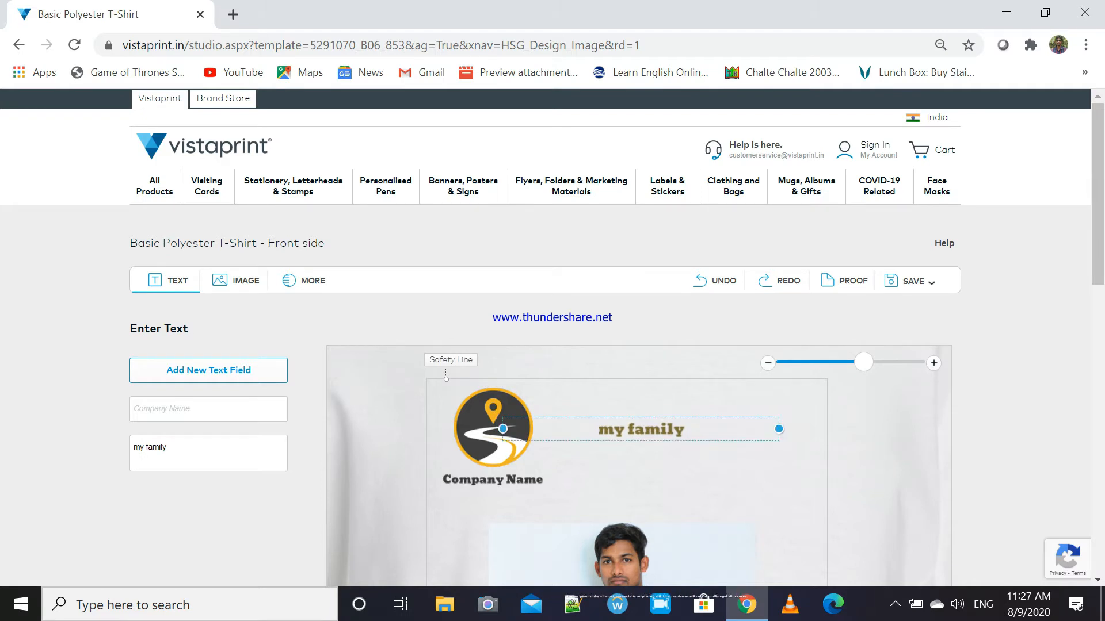
pyautogui.moveTo(778, 429); pyautogui.dragTo(752, 429)
pyautogui.moveTo(641, 430); pyautogui.dragTo(596, 503)
pyautogui.click(768, 363)
pyautogui.click(768, 363)
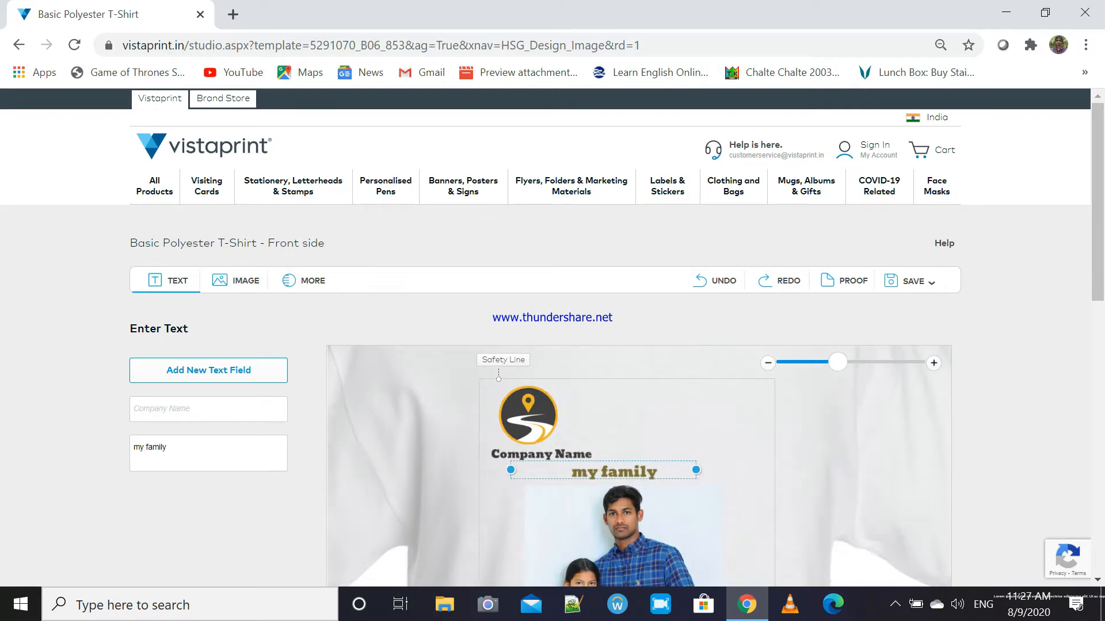
pyautogui.scroll(-3, 553, 345)
pyautogui.scroll(2, 553, 346)
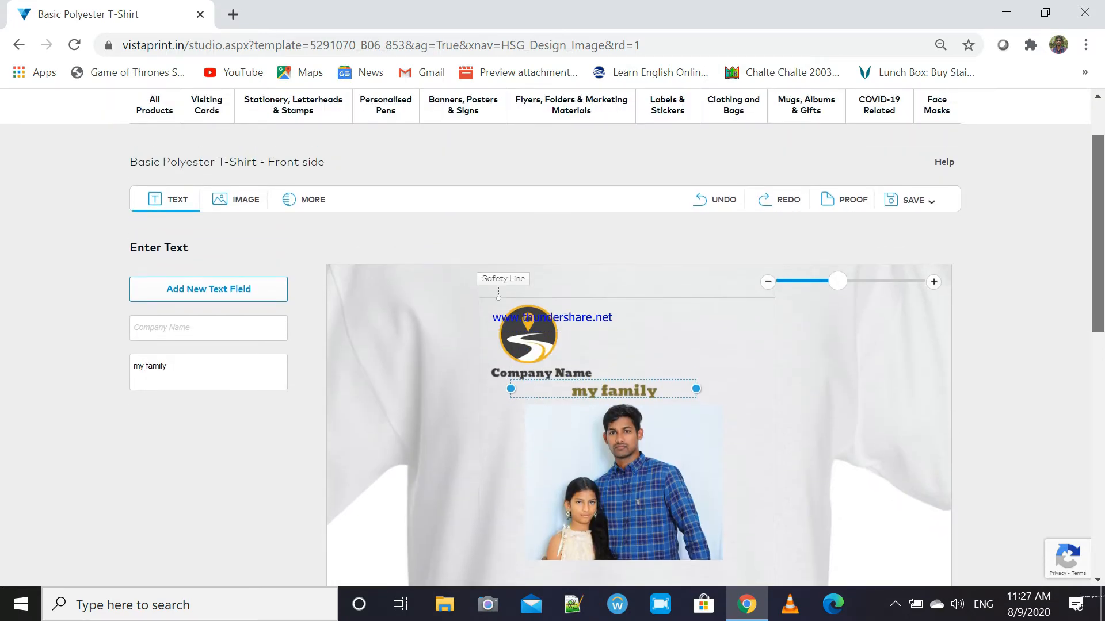
pyautogui.scroll(1, 552, 345)
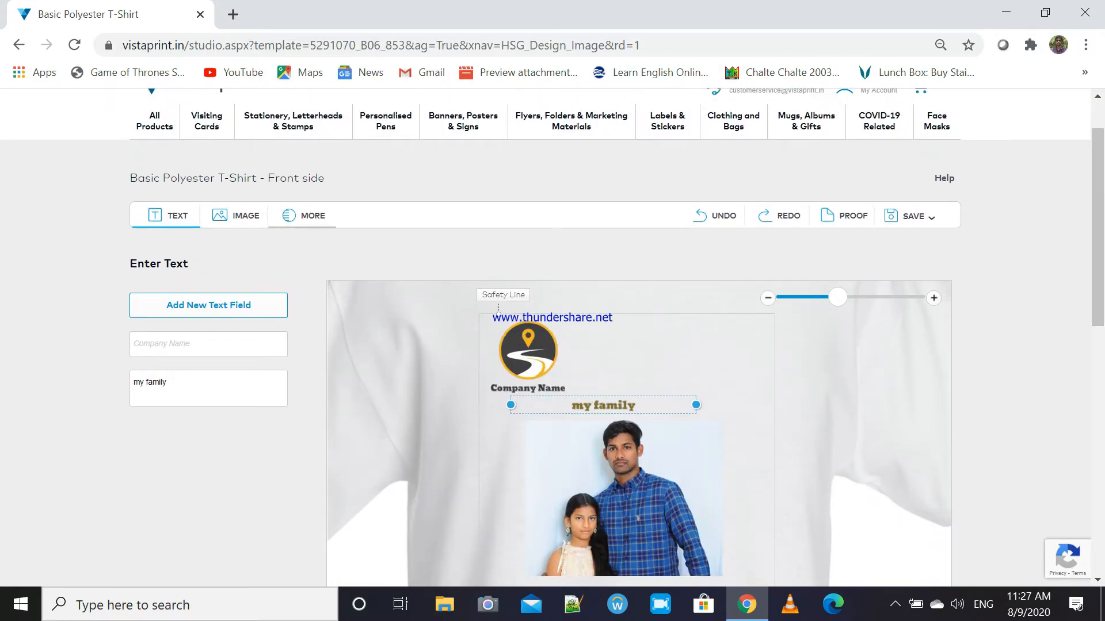
pyautogui.click(303, 215)
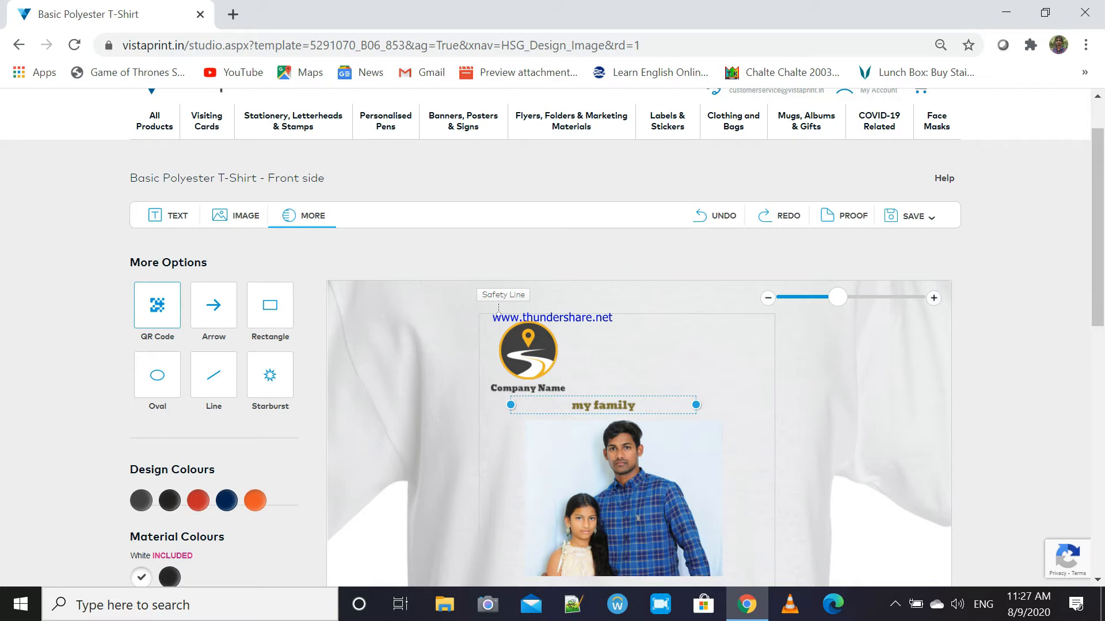
pyautogui.click(157, 304)
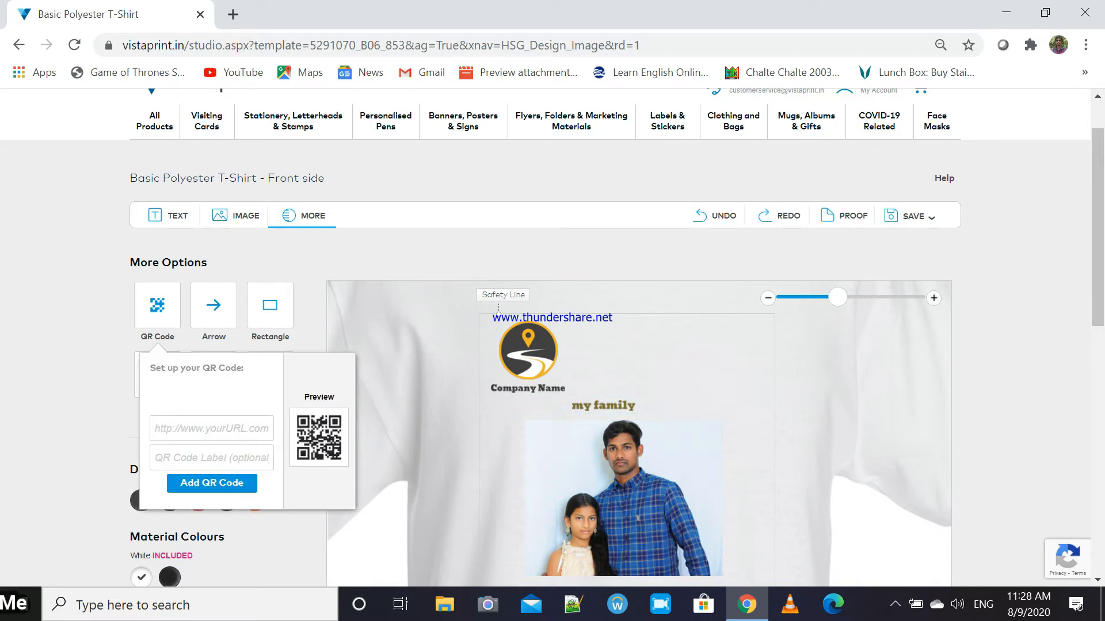
pyautogui.click(211, 429)
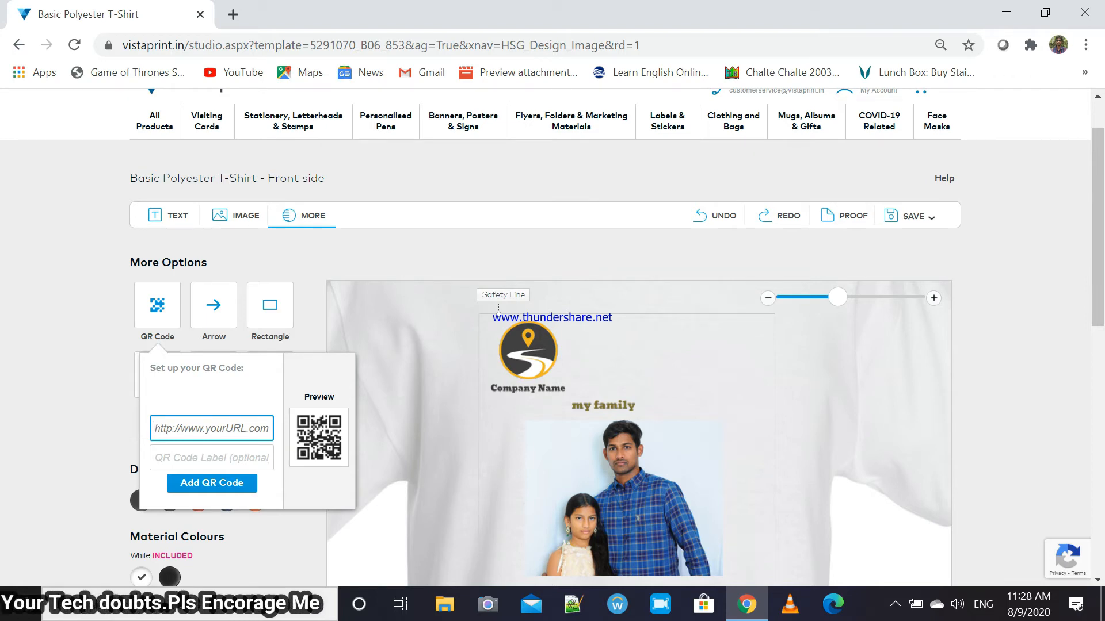
pyautogui.write('www')
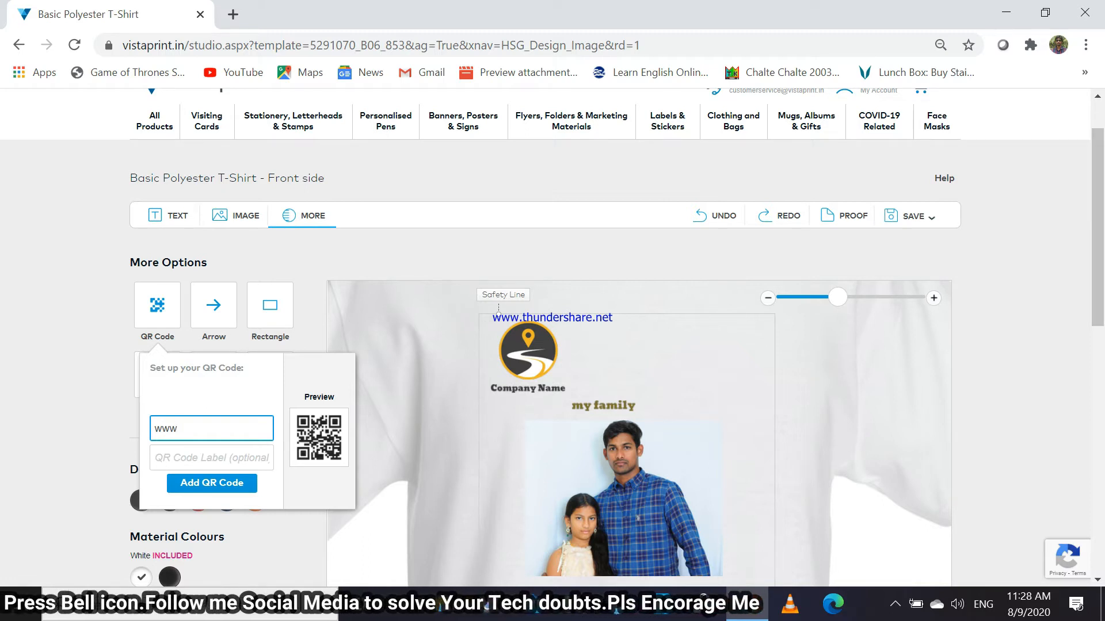
pyautogui.write('.')
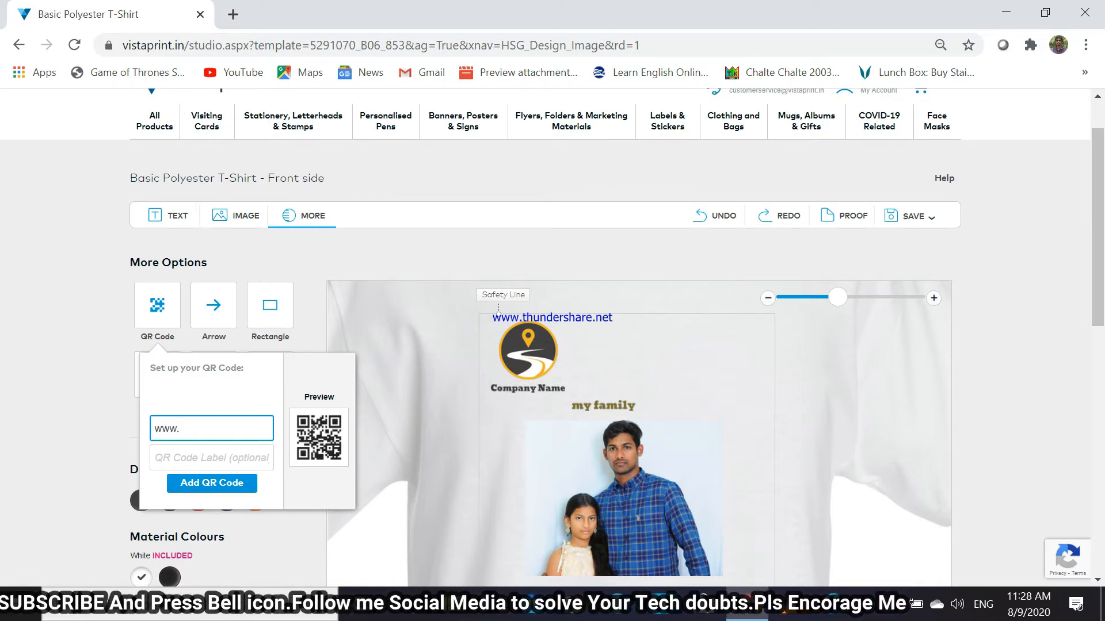
pyautogui.write('youtu')
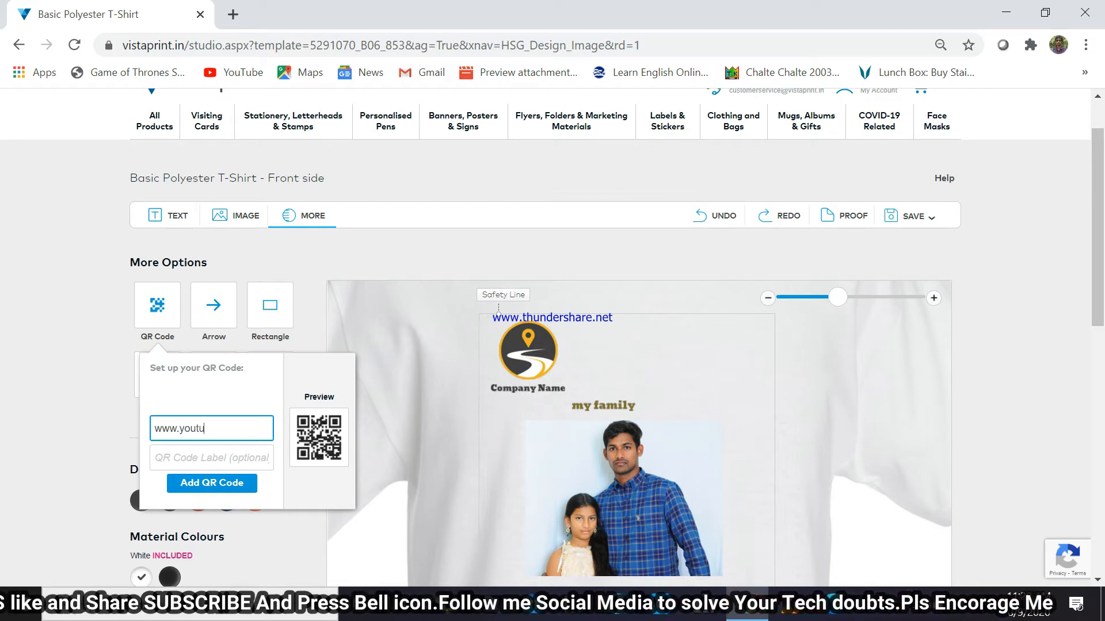
pyautogui.write('be')
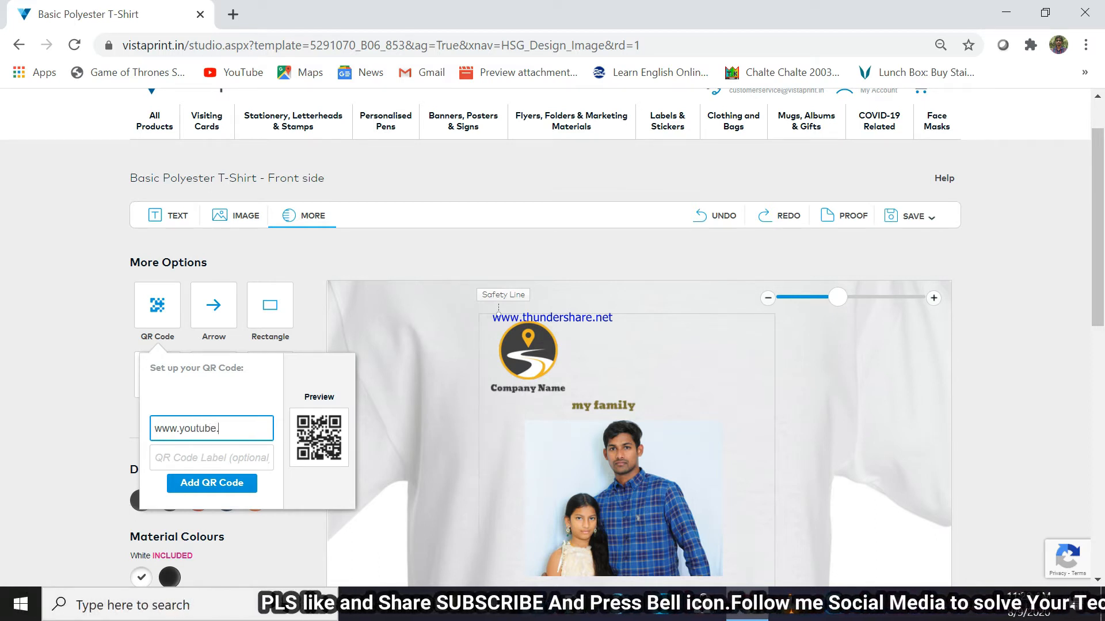
pyautogui.write('.com')
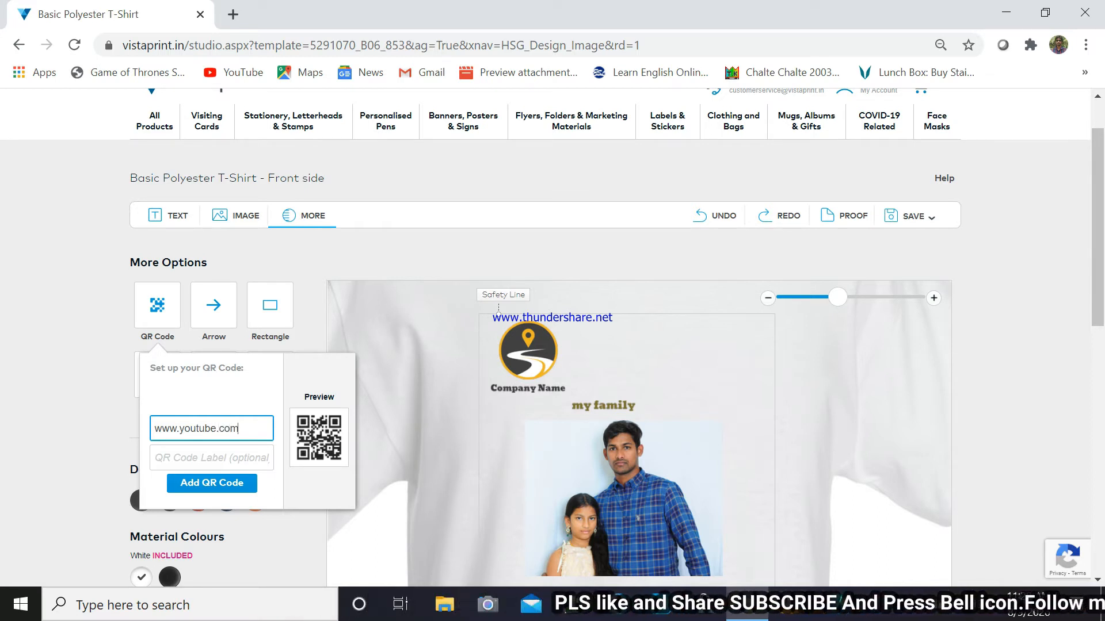
pyautogui.write('/')
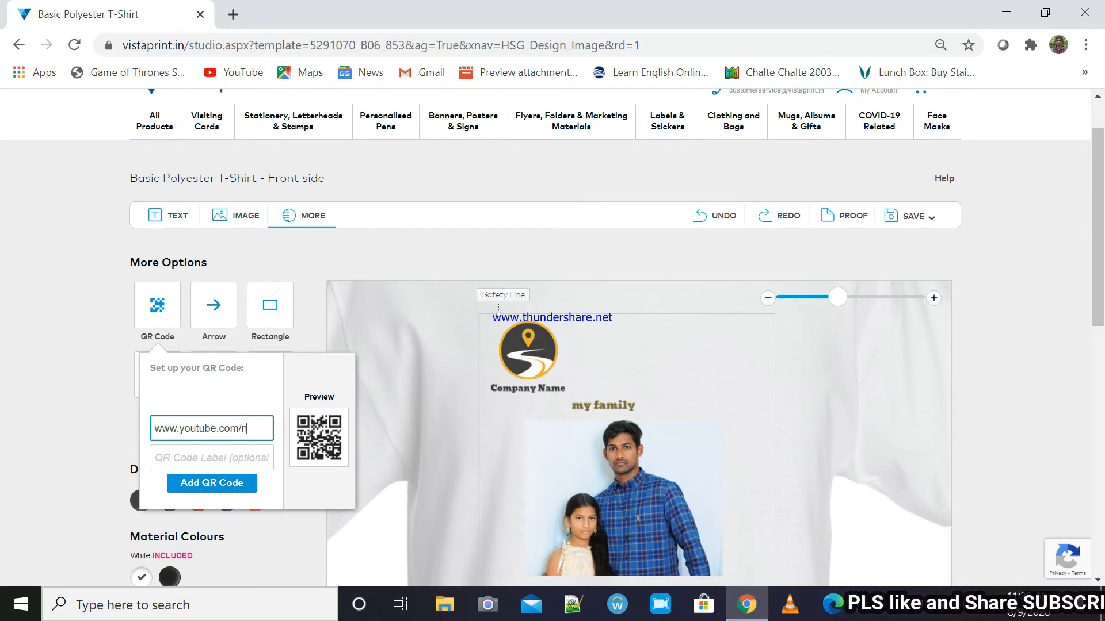
pyautogui.write('nani ismail')
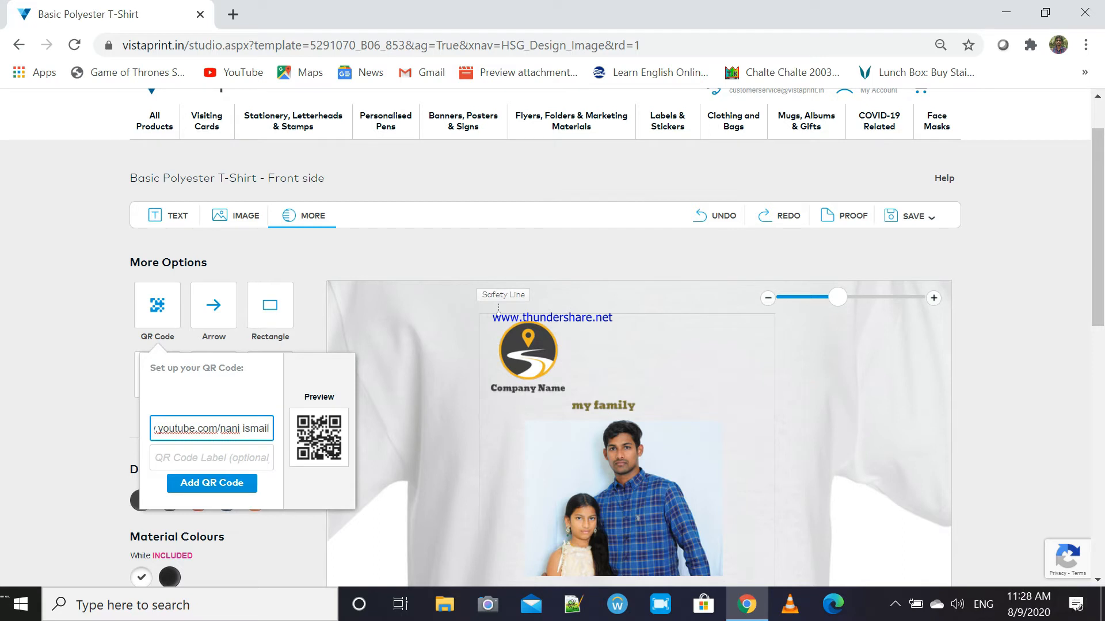
pyautogui.click(212, 458)
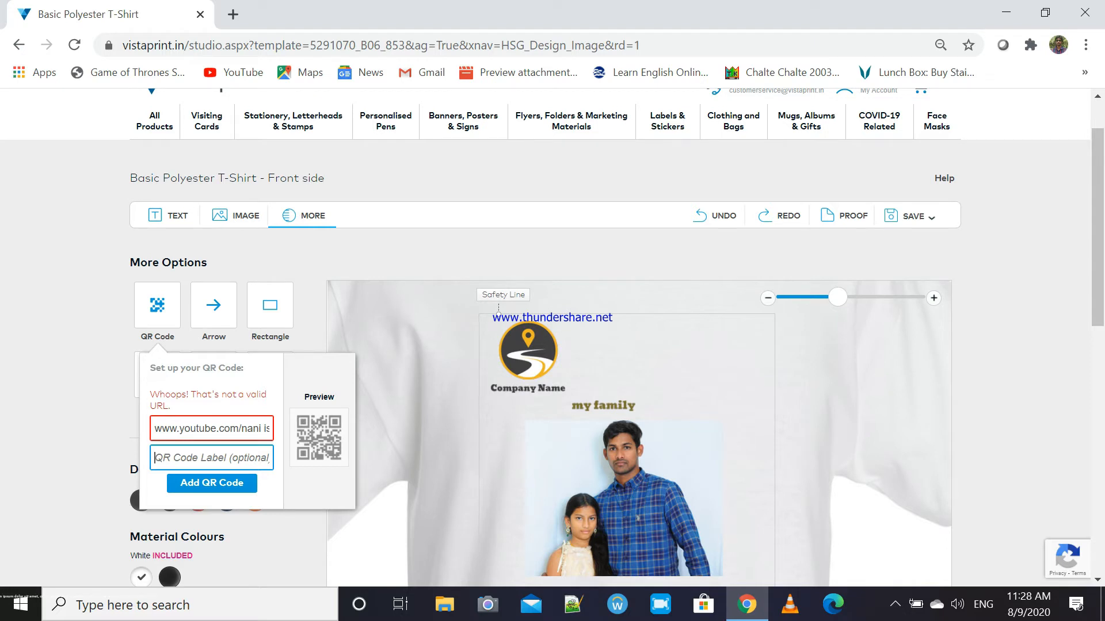
pyautogui.click(261, 428)
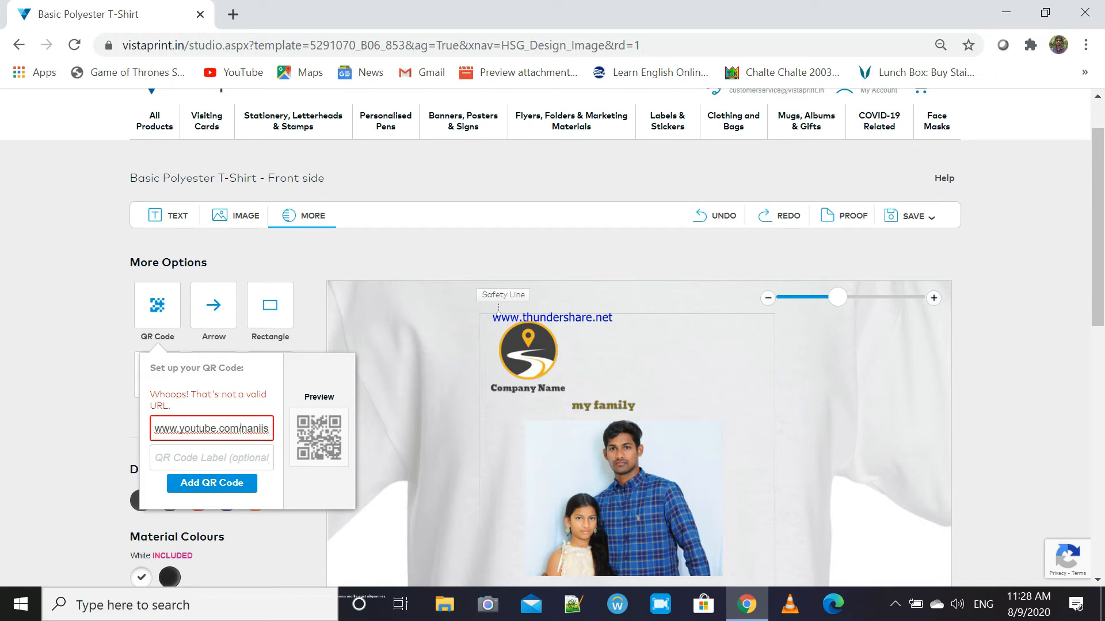
pyautogui.press('BackSpace')
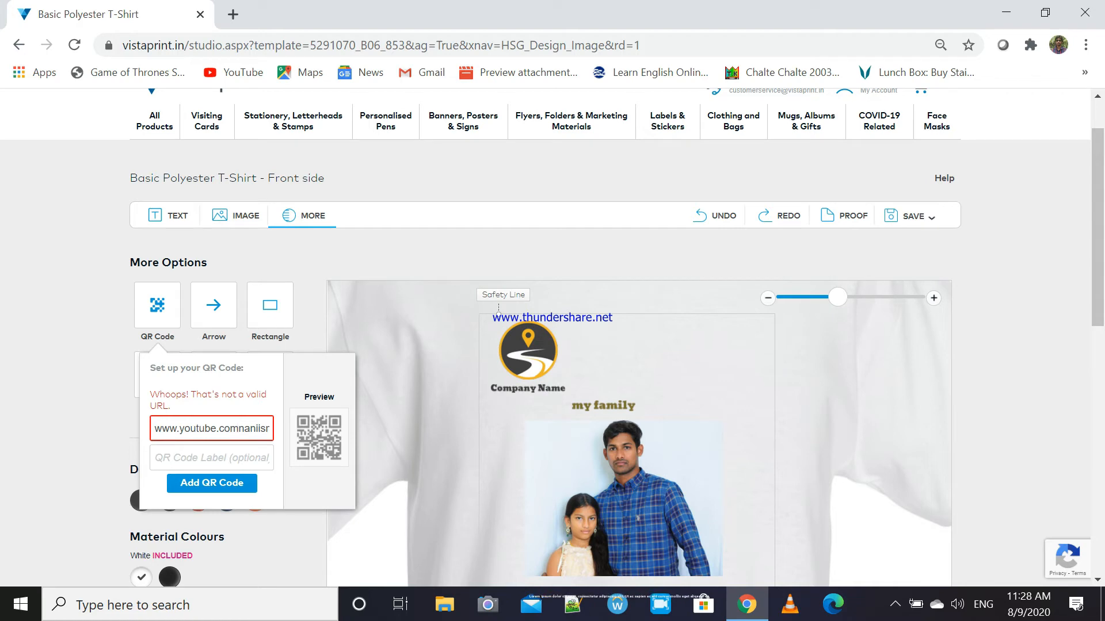
pyautogui.write('/')
pyautogui.click(212, 458)
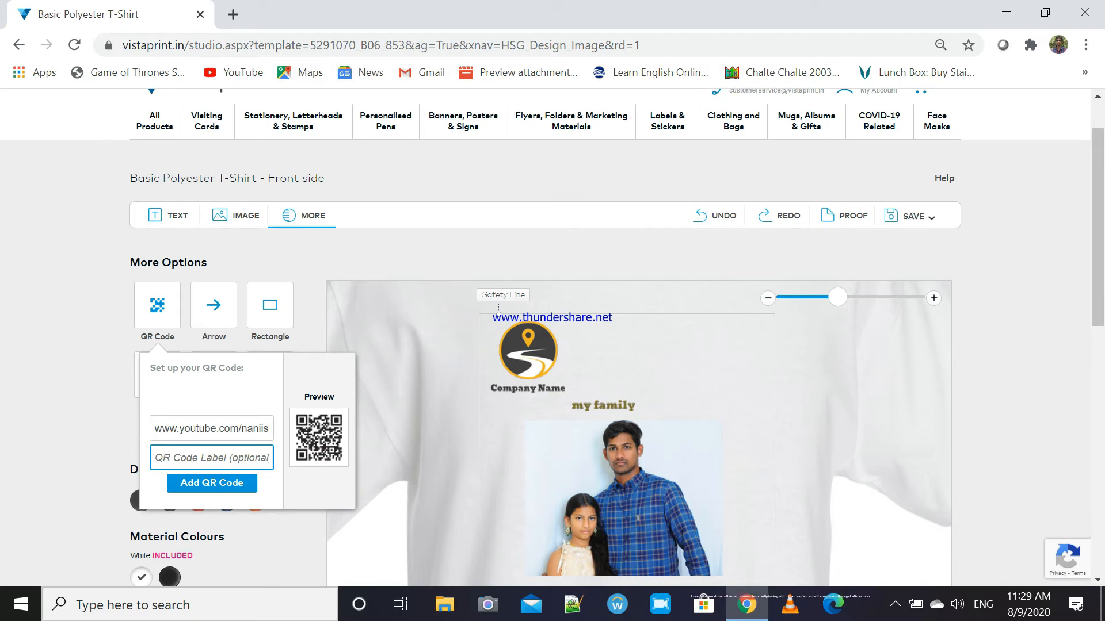
pyautogui.write('n')
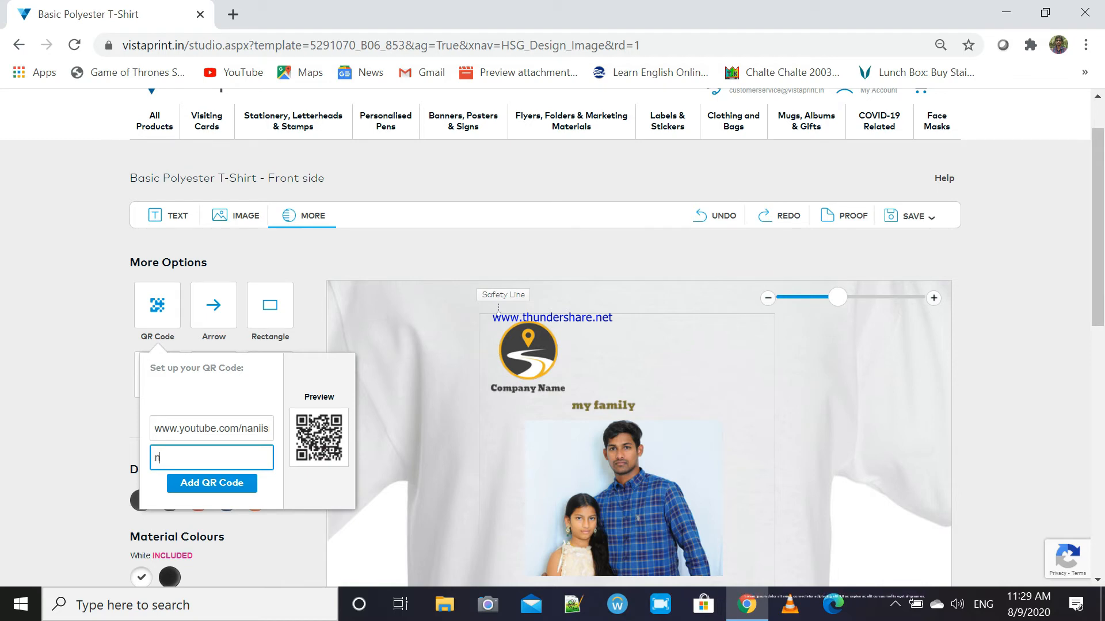
pyautogui.write('ani ismail')
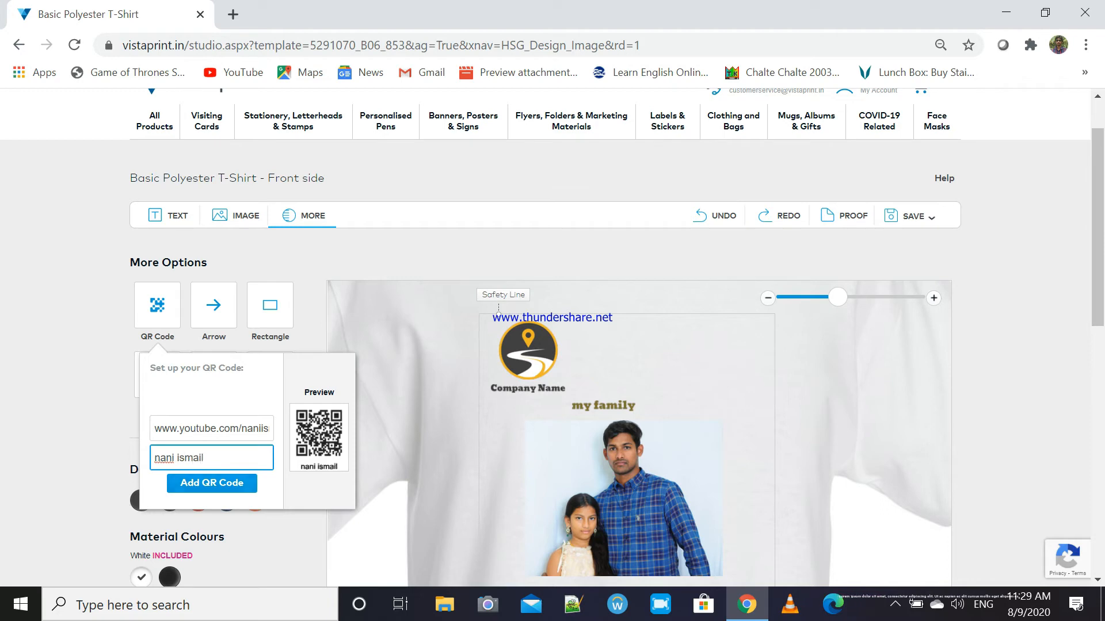
pyautogui.click(211, 484)
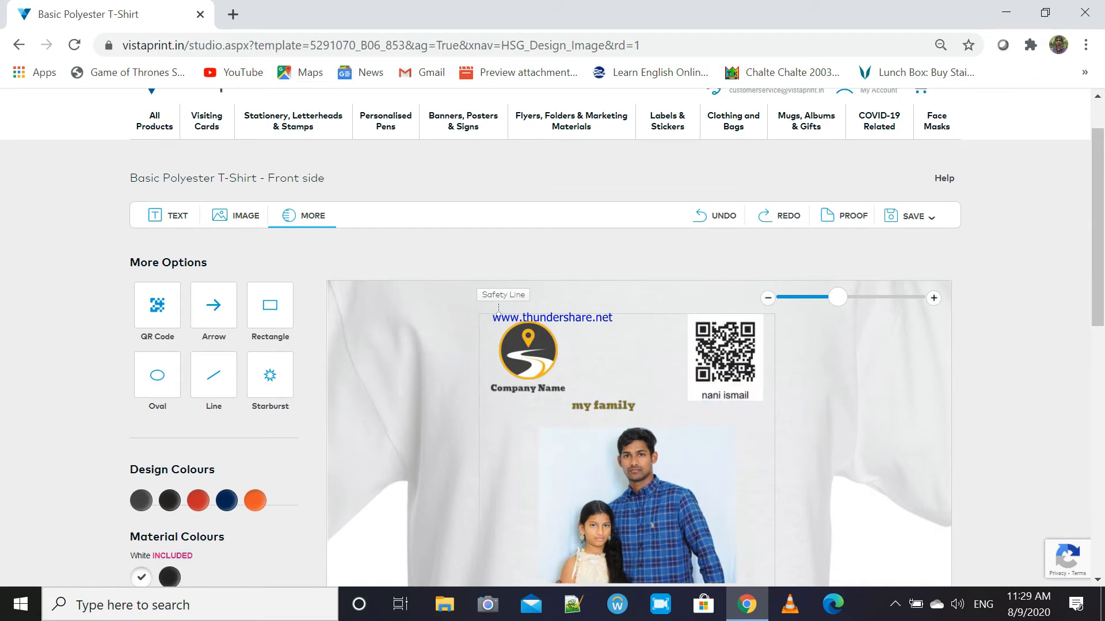
# Move the "my family" text so it is centred just above the photo
pyautogui.moveTo(603, 406); pyautogui.dragTo(627, 413)
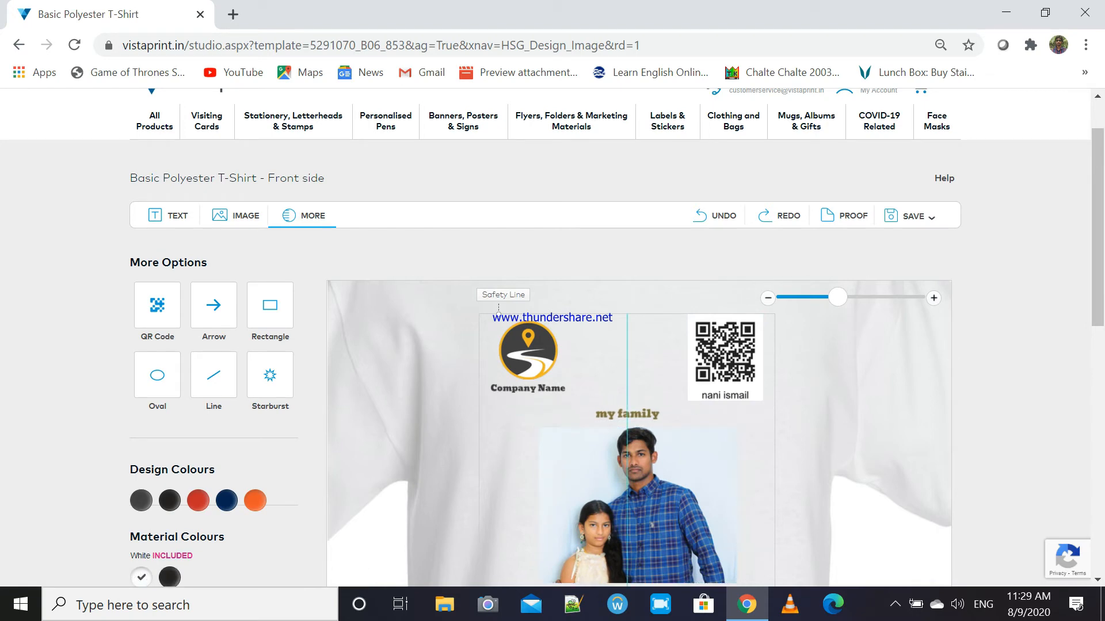
pyautogui.click(767, 298)
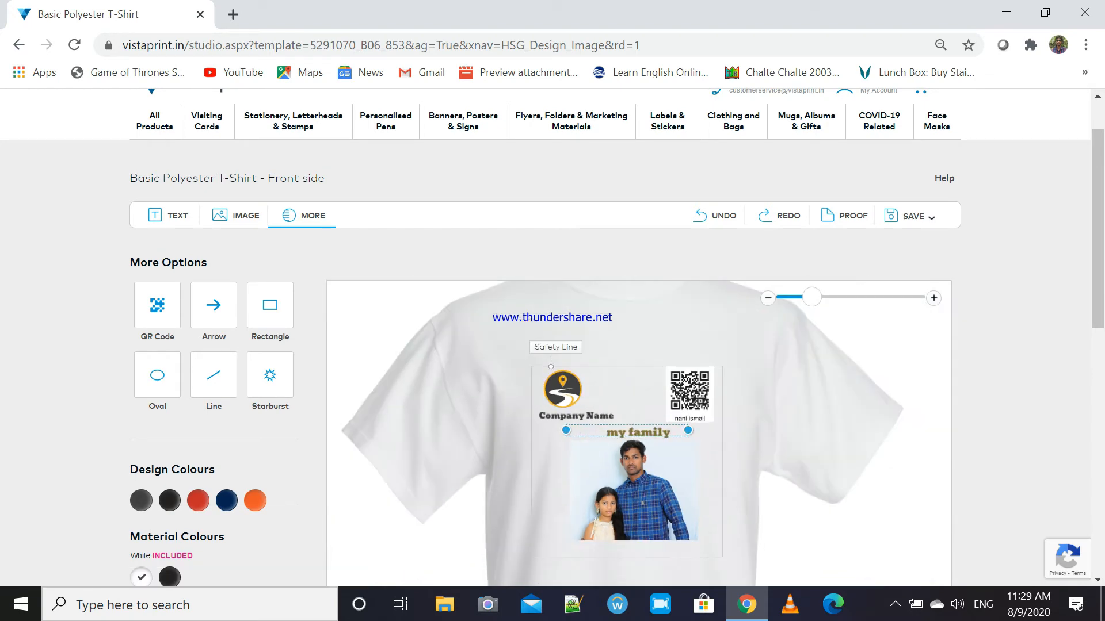
pyautogui.click(934, 298)
pyautogui.scroll(-3, 616, 337)
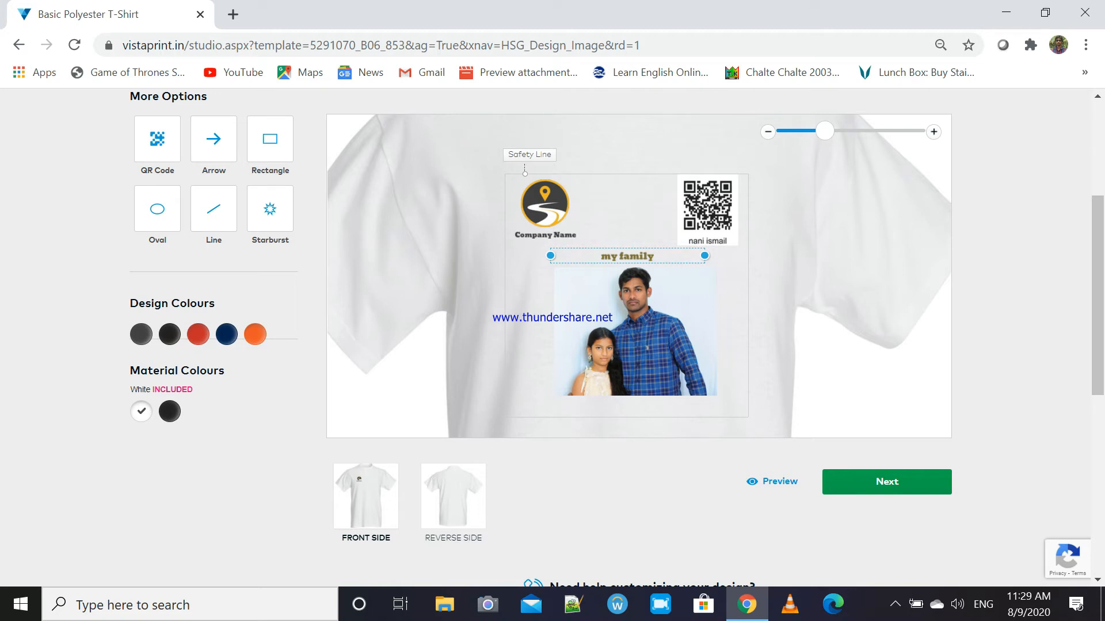
pyautogui.click(157, 209)
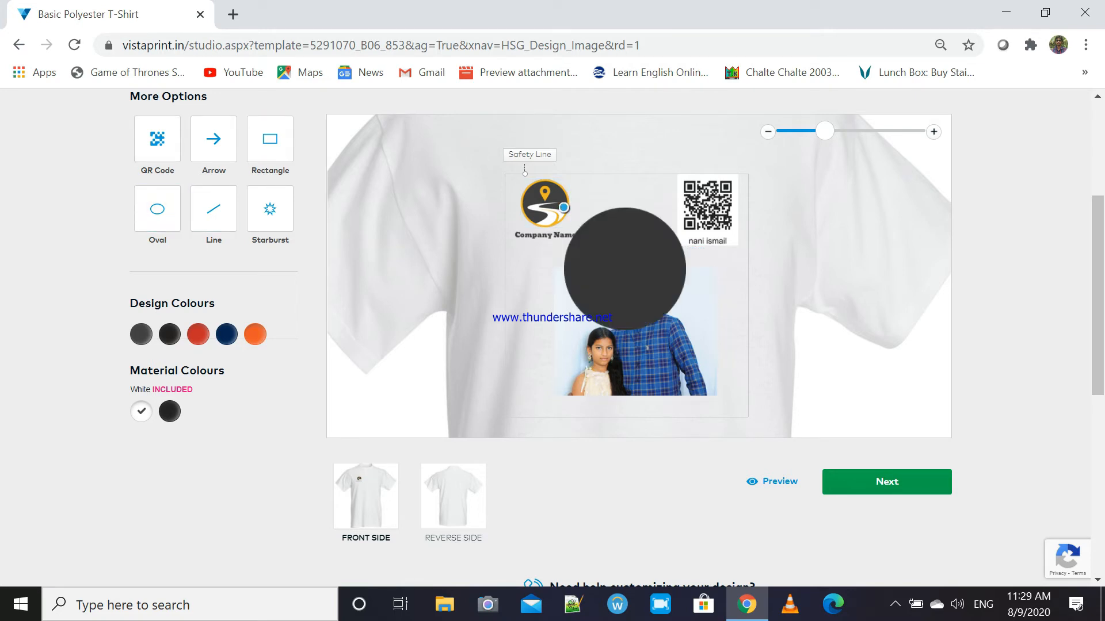
pyautogui.moveTo(625, 269)
pyautogui.mouseDown()
pyautogui.moveTo(644, 240)
pyautogui.moveTo(635, 224)
pyautogui.moveTo(635, 260)
pyautogui.mouseUp()
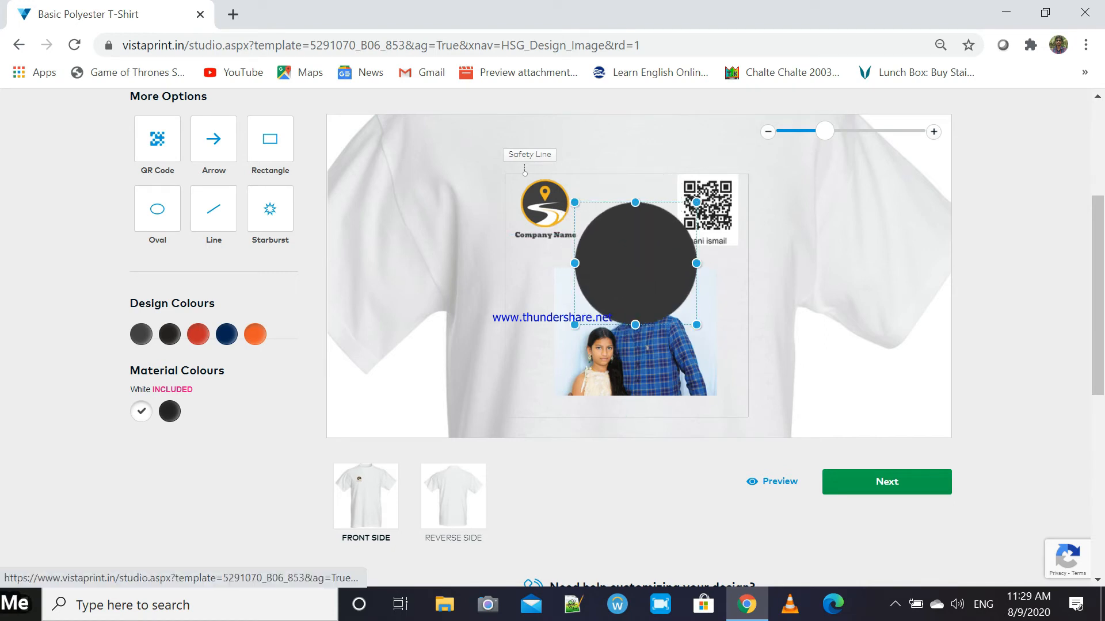
pyautogui.press('Delete')
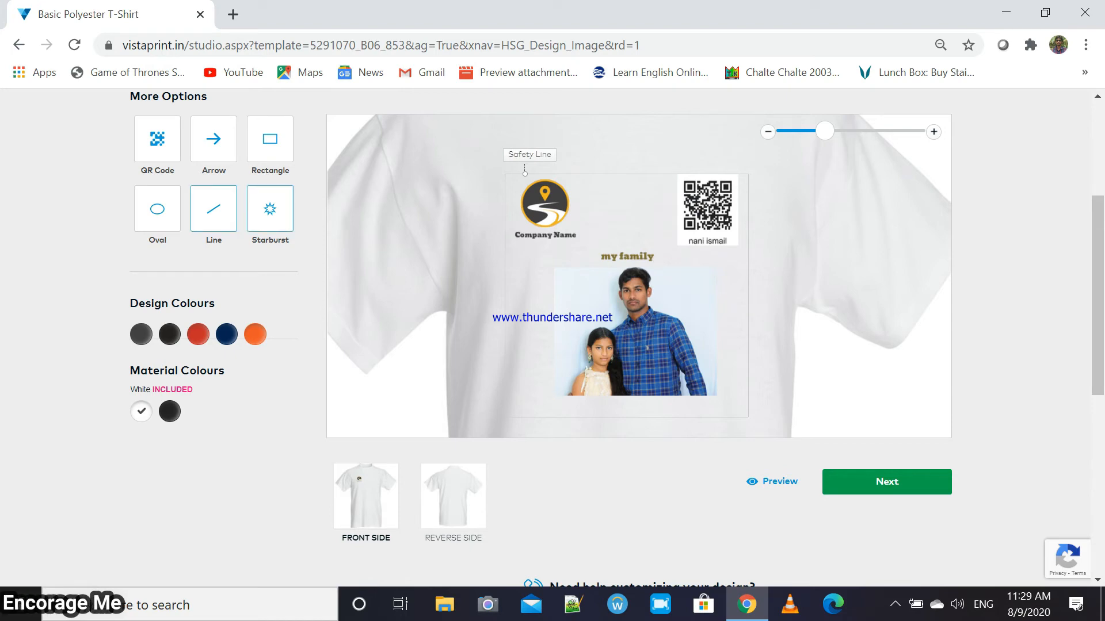
# Examine the image, text and shape options for the front side and the editing controls of the "my family" text and the photo
pyautogui.scroll(4, 270, 208)
pyautogui.click(235, 280)
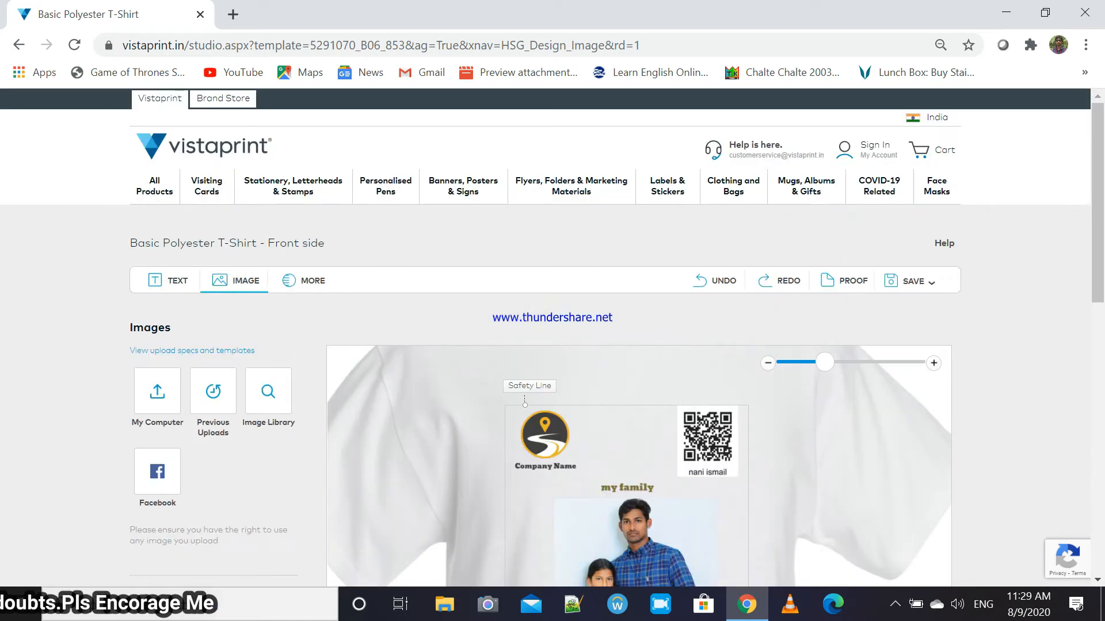
pyautogui.click(168, 280)
pyautogui.scroll(-1, 168, 281)
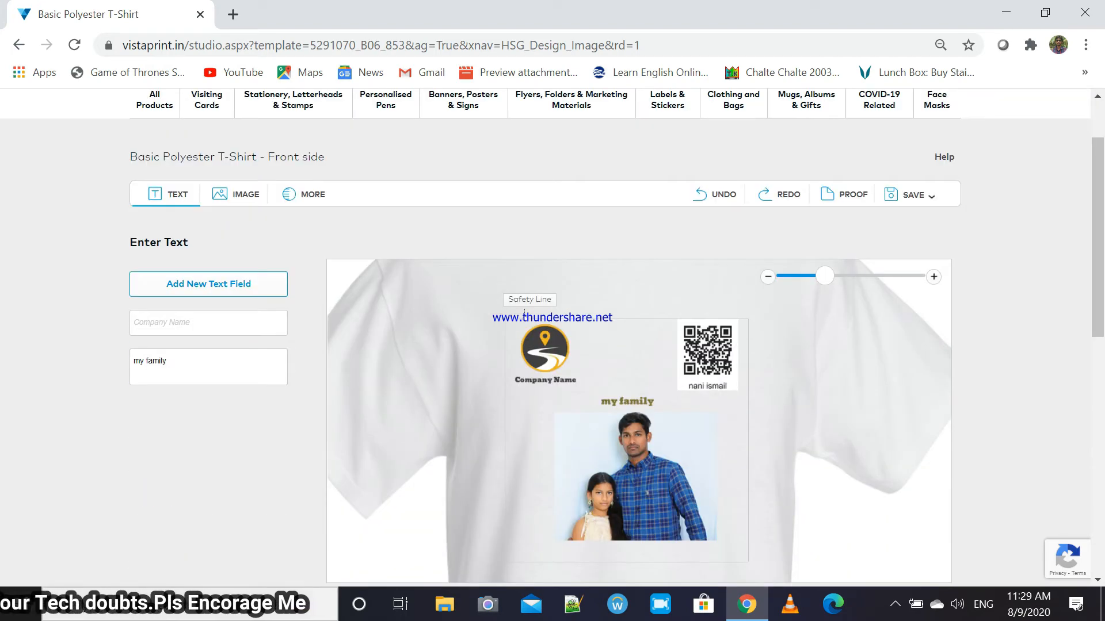
pyautogui.click(303, 195)
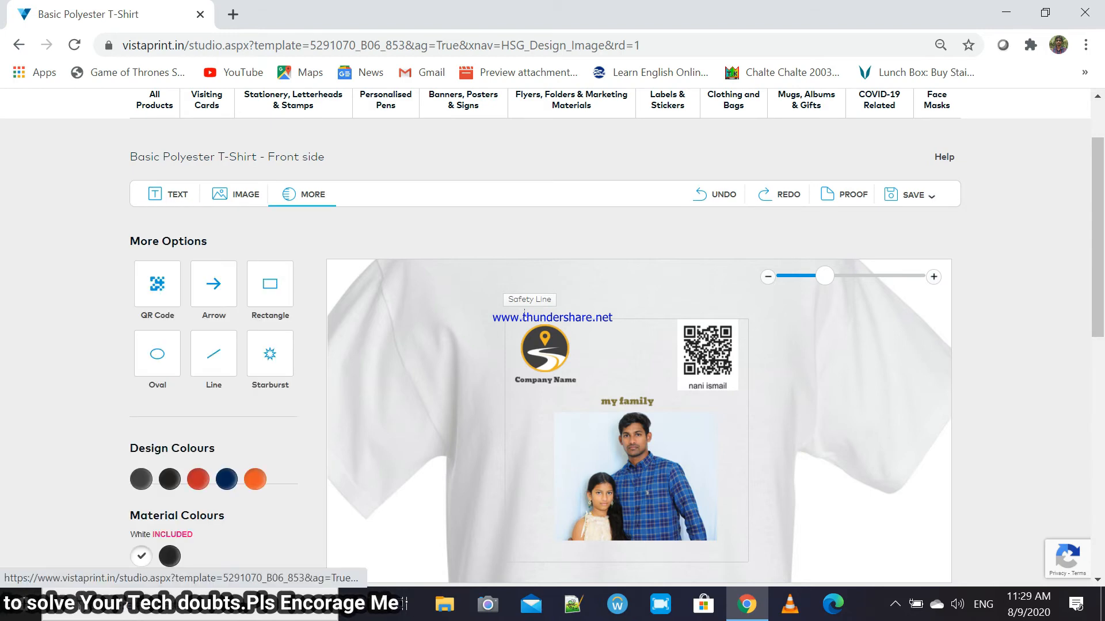
pyautogui.scroll(-1, 304, 194)
pyautogui.scroll(-2, 639, 335)
pyautogui.scroll(2, 639, 335)
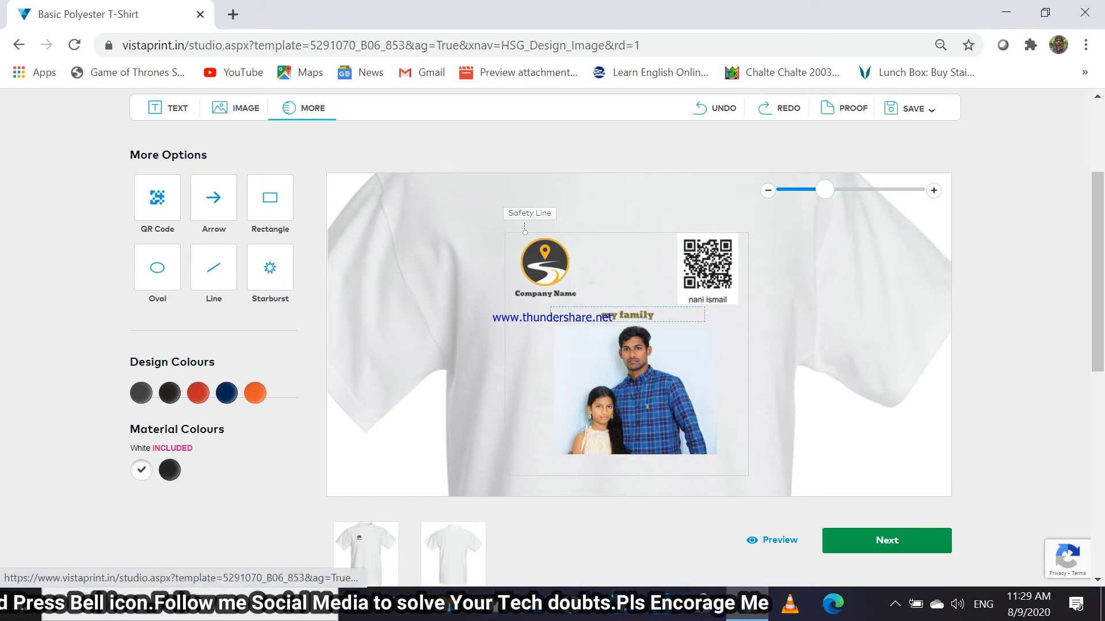
pyautogui.click(627, 314)
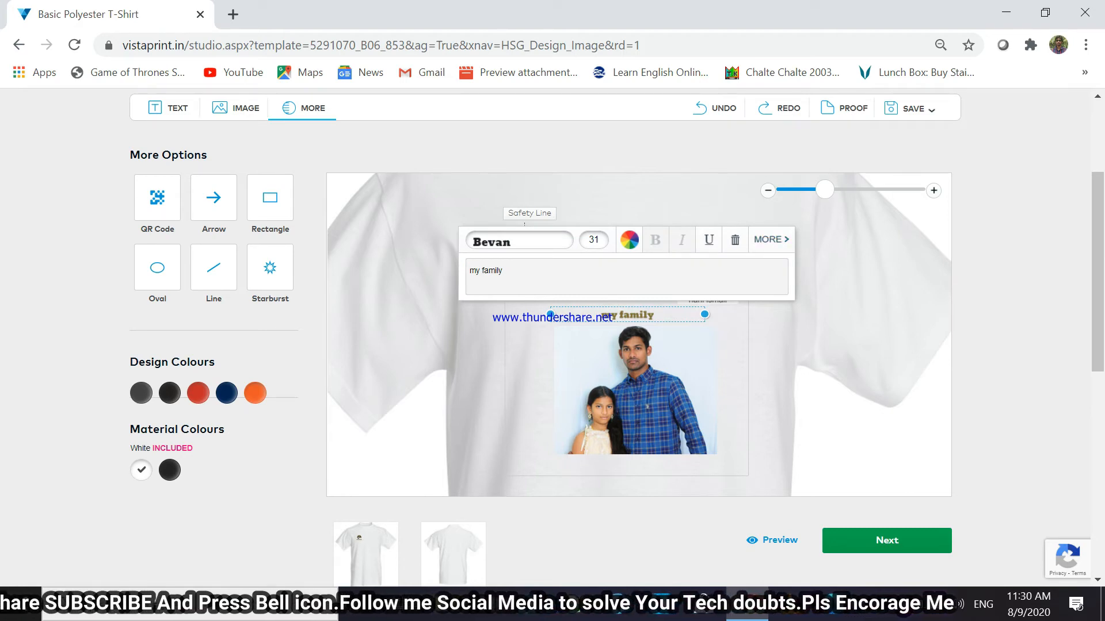
pyautogui.click(635, 390)
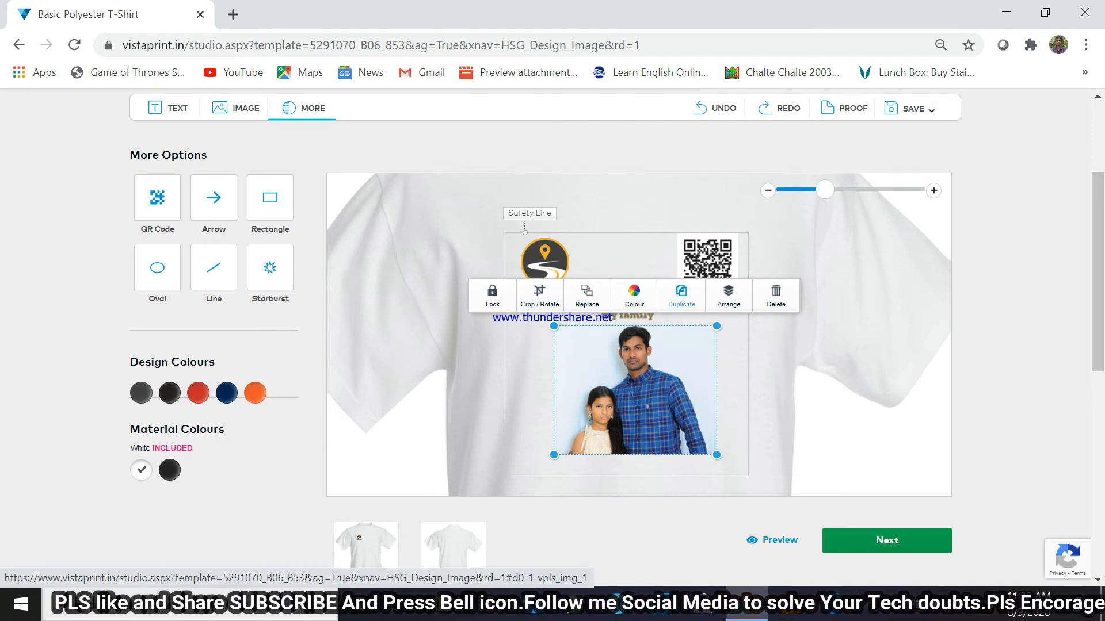
pyautogui.click(774, 262)
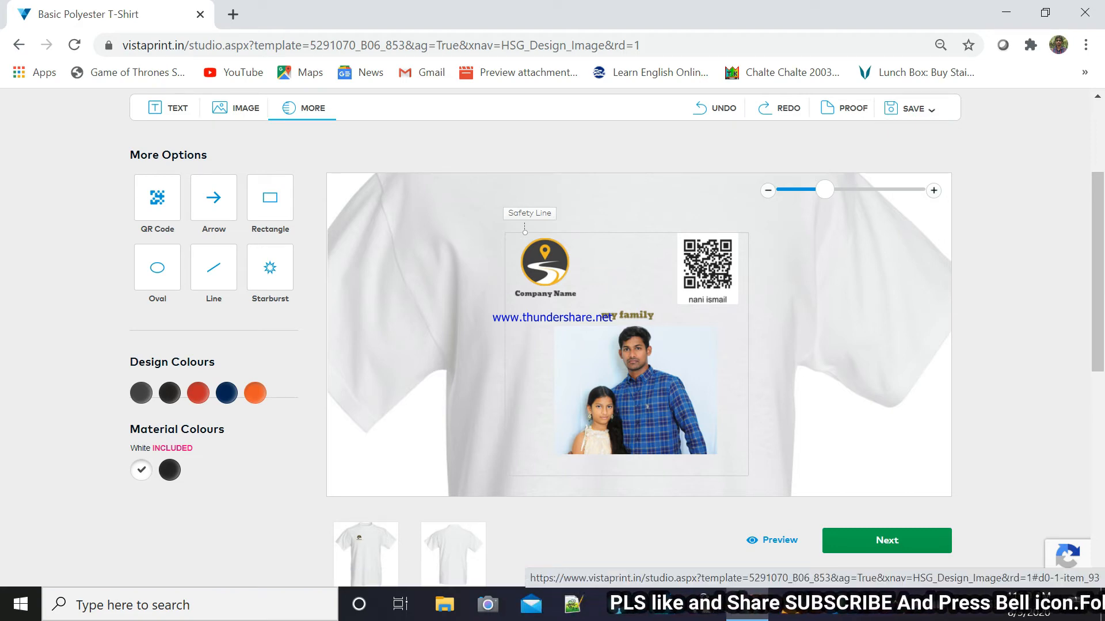
# Switch to the T-shirt's reverse side and try to place the recently used family photo within its print area
pyautogui.click(453, 555)
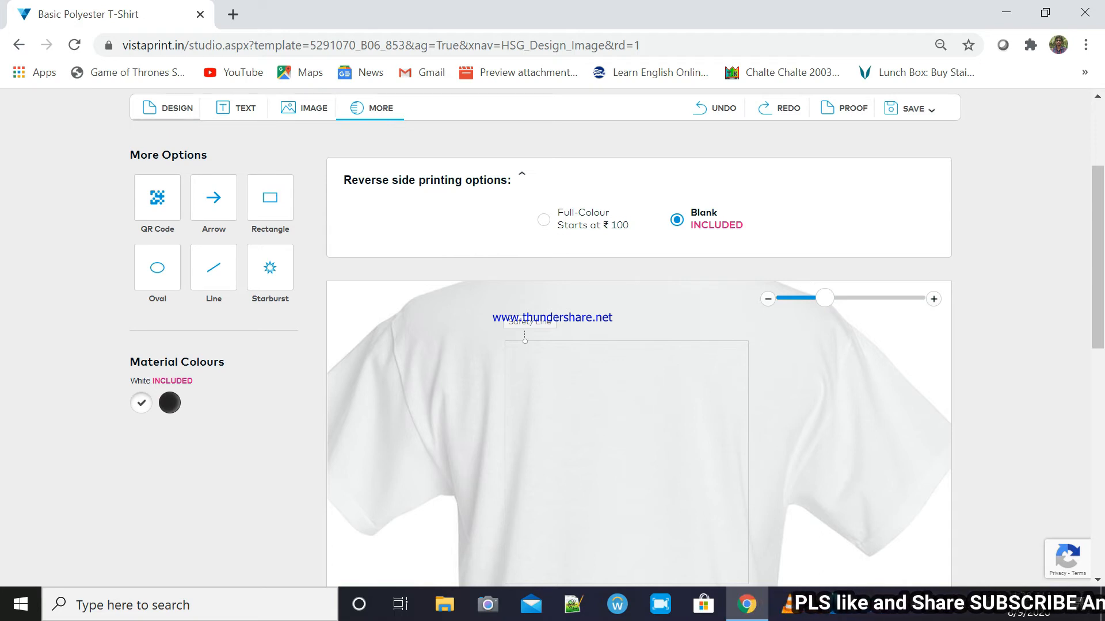
pyautogui.click(168, 108)
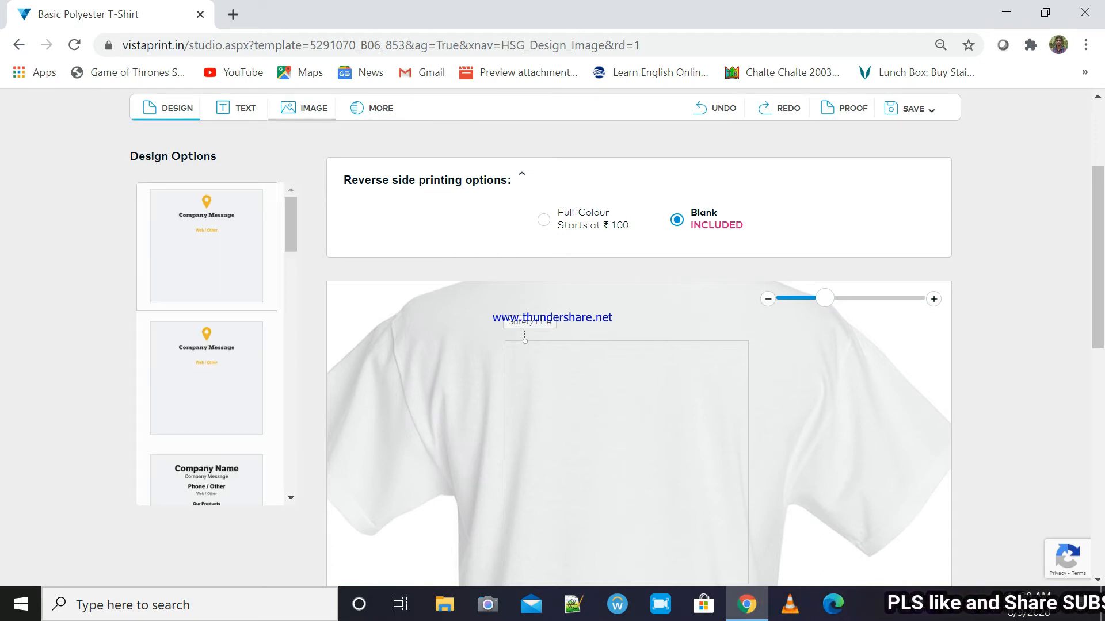
pyautogui.click(303, 108)
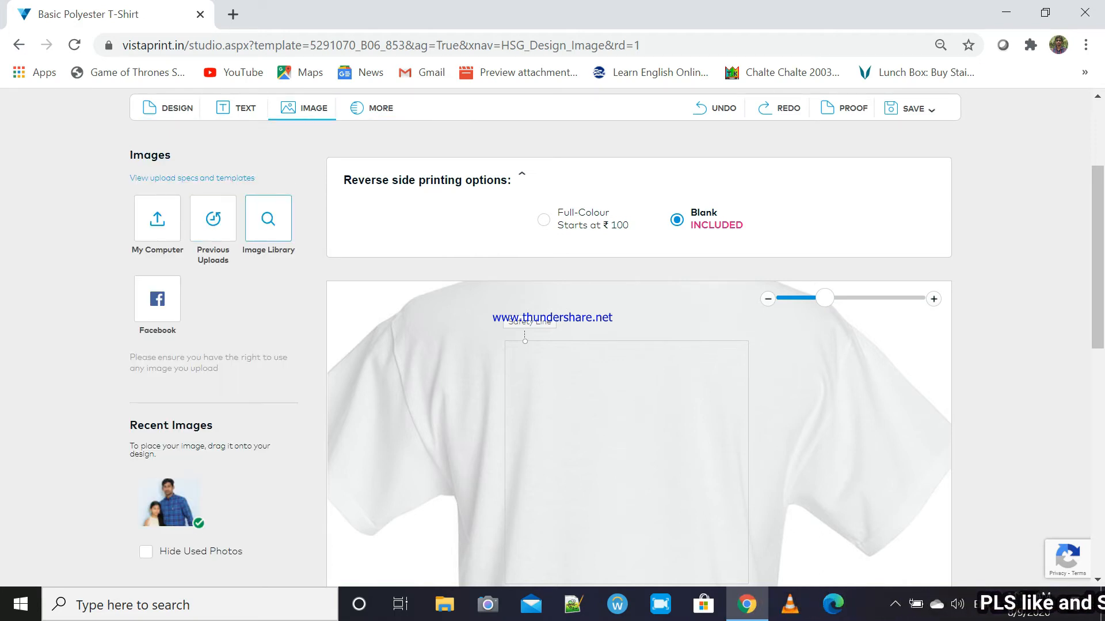
pyautogui.moveTo(170, 500); pyautogui.dragTo(637, 399)
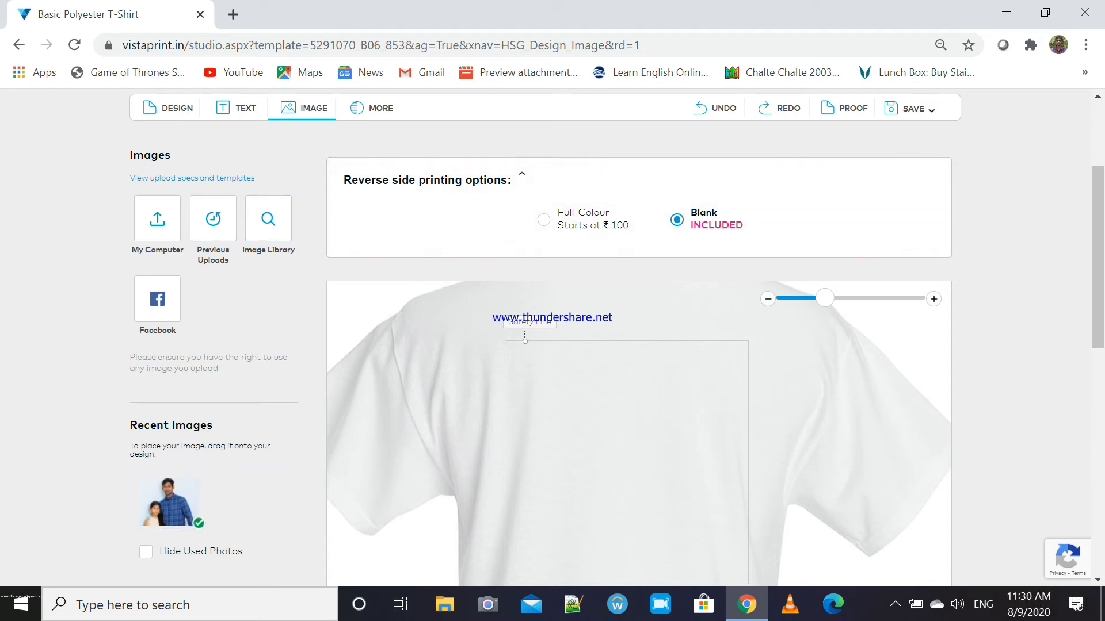
pyautogui.moveTo(170, 500); pyautogui.dragTo(614, 442)
pyautogui.moveTo(824, 298); pyautogui.dragTo(799, 298)
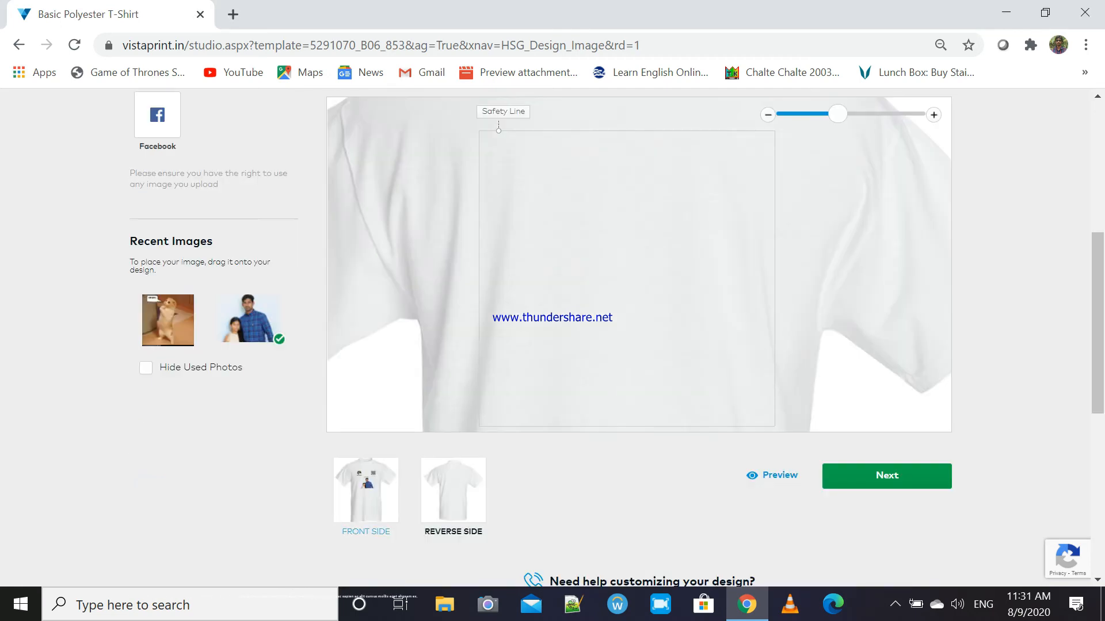
# Return to the front side and preview the design on the T-shirt
pyautogui.doubleClick(366, 497)
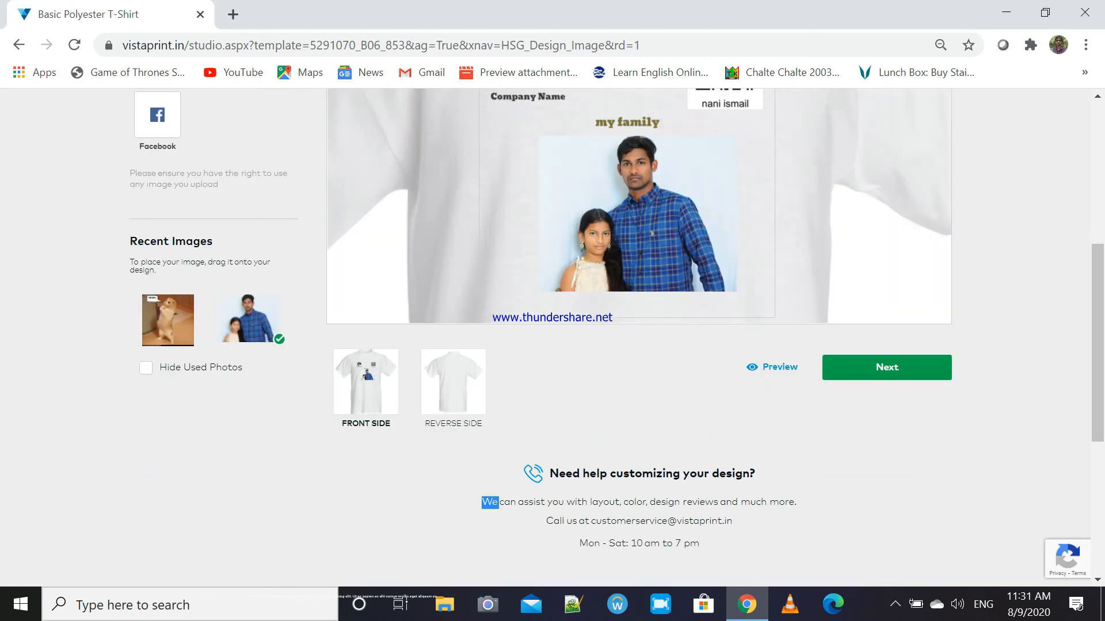
pyautogui.moveTo(1098, 343); pyautogui.dragTo(1098, 272)
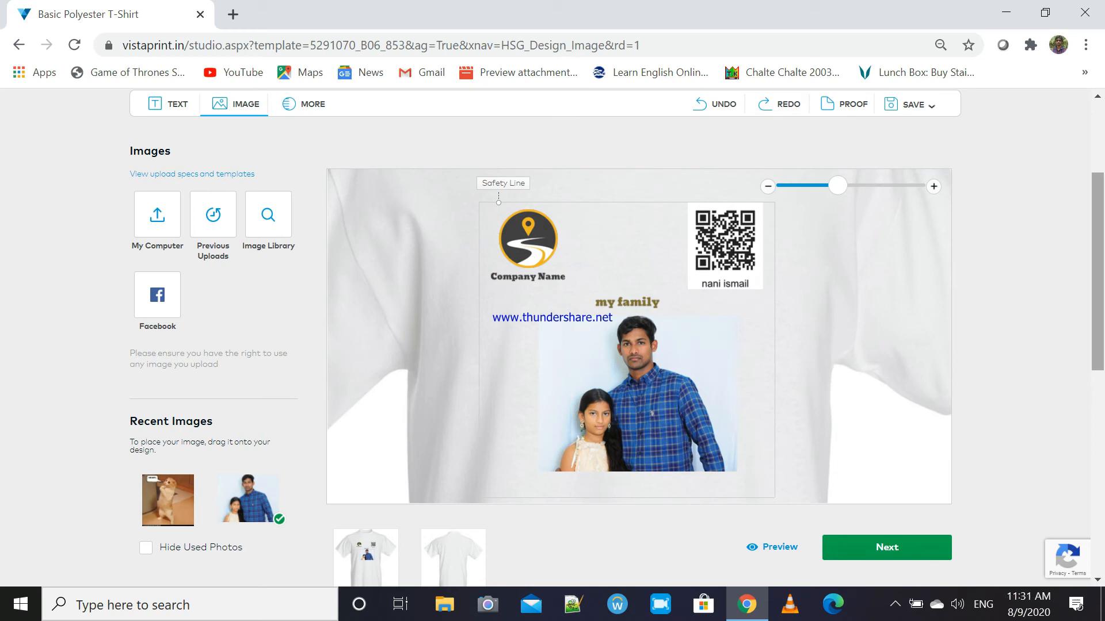
pyautogui.click(767, 186)
pyautogui.click(768, 186)
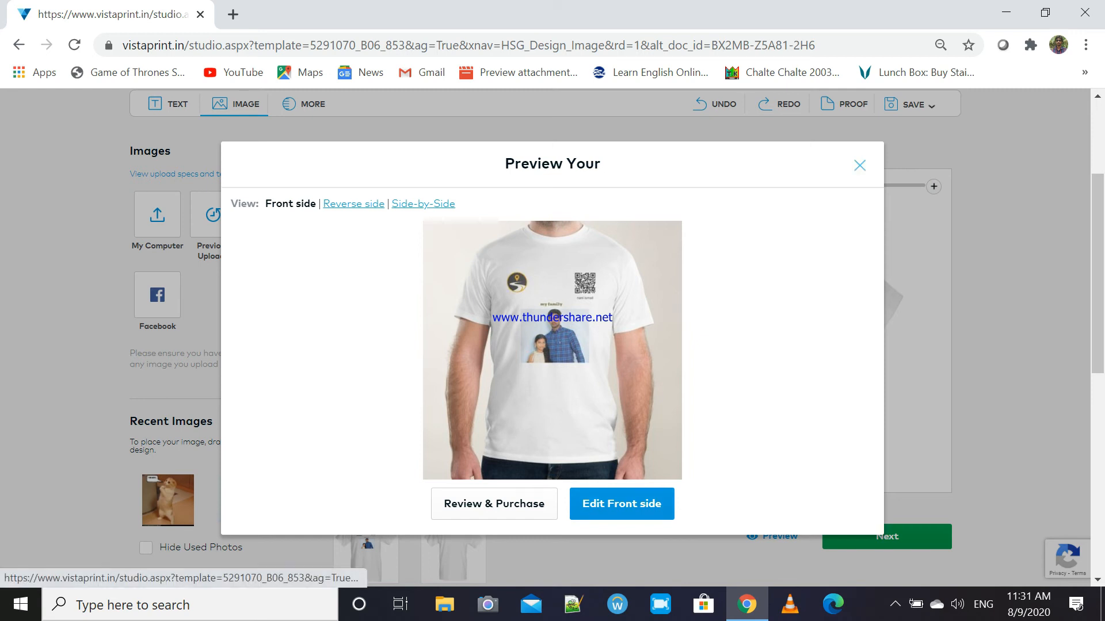
pyautogui.click(860, 165)
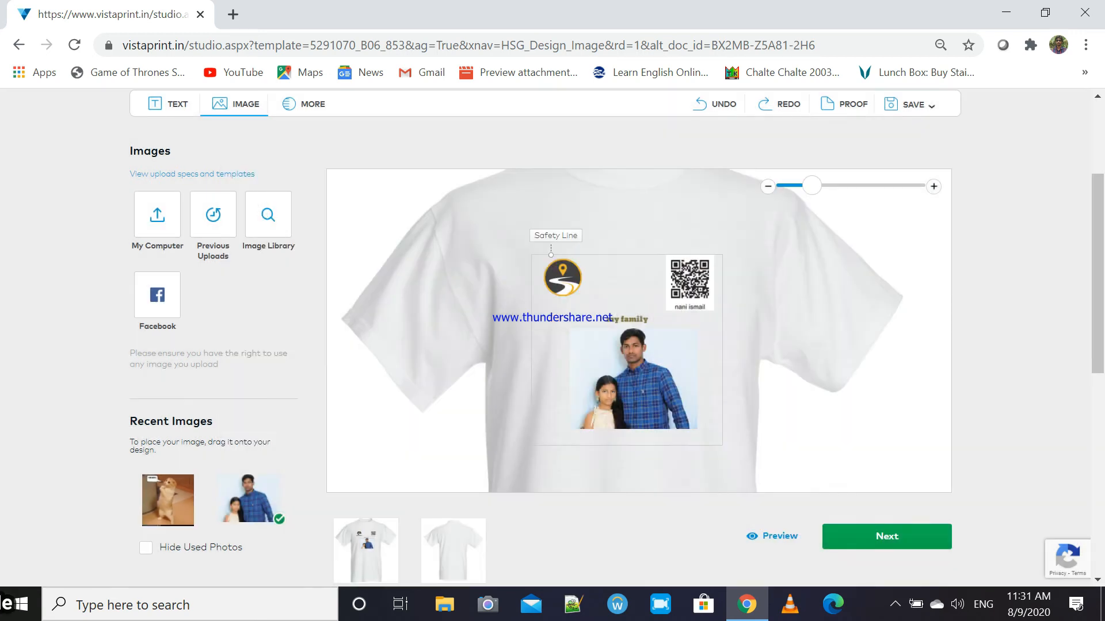
# Leave the reverse side blank, approve the reviewed T-shirt design and continue to the sign-in page
pyautogui.click(887, 536)
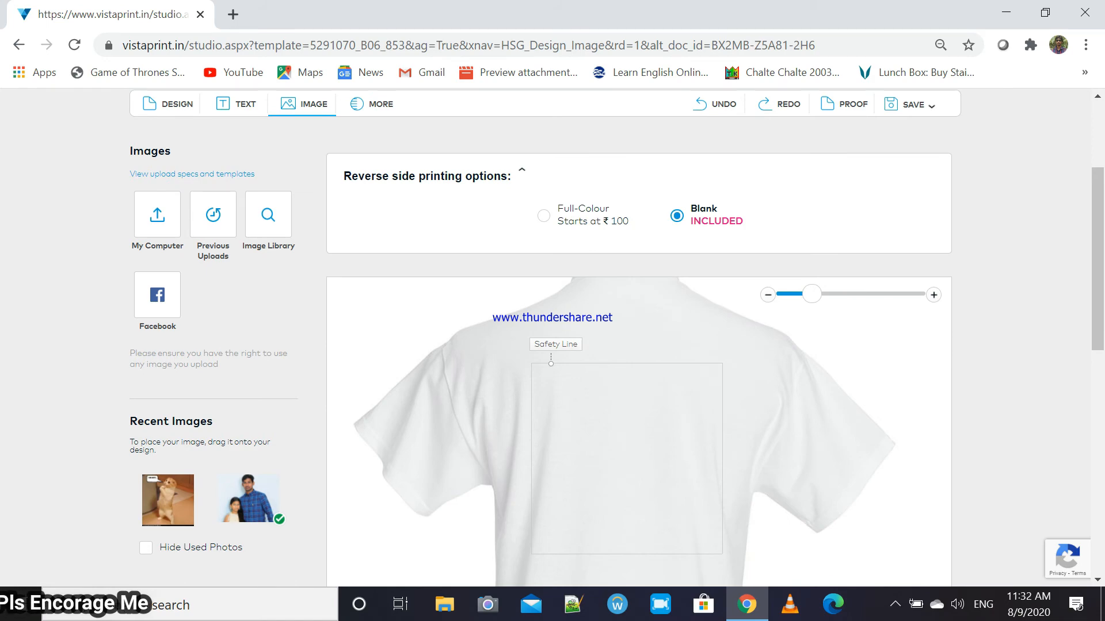
pyautogui.scroll(-7, 887, 536)
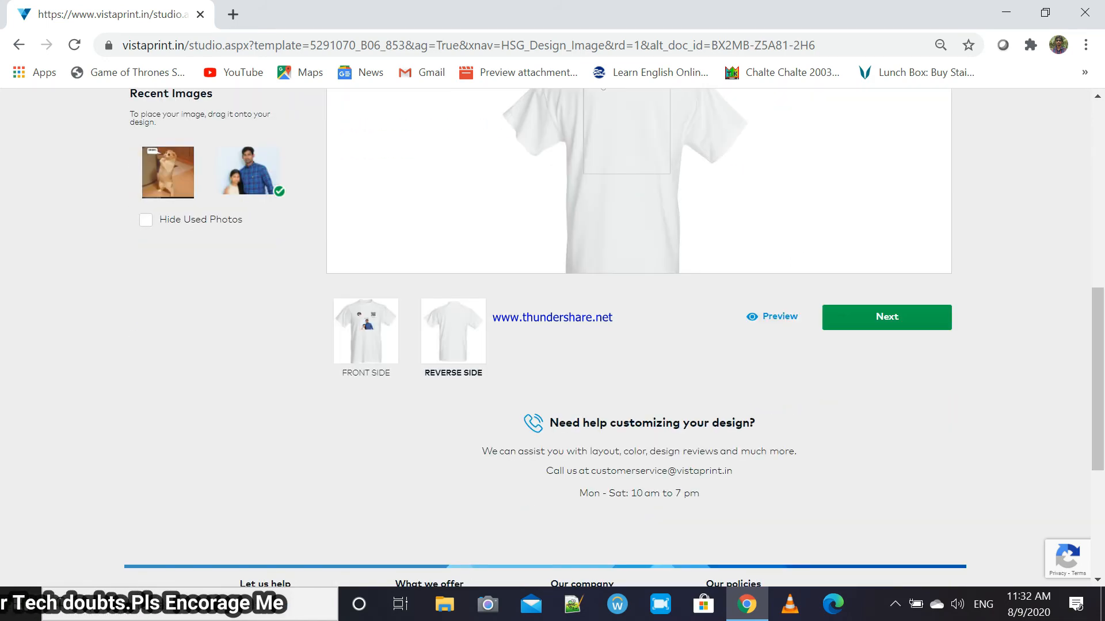
pyautogui.click(887, 317)
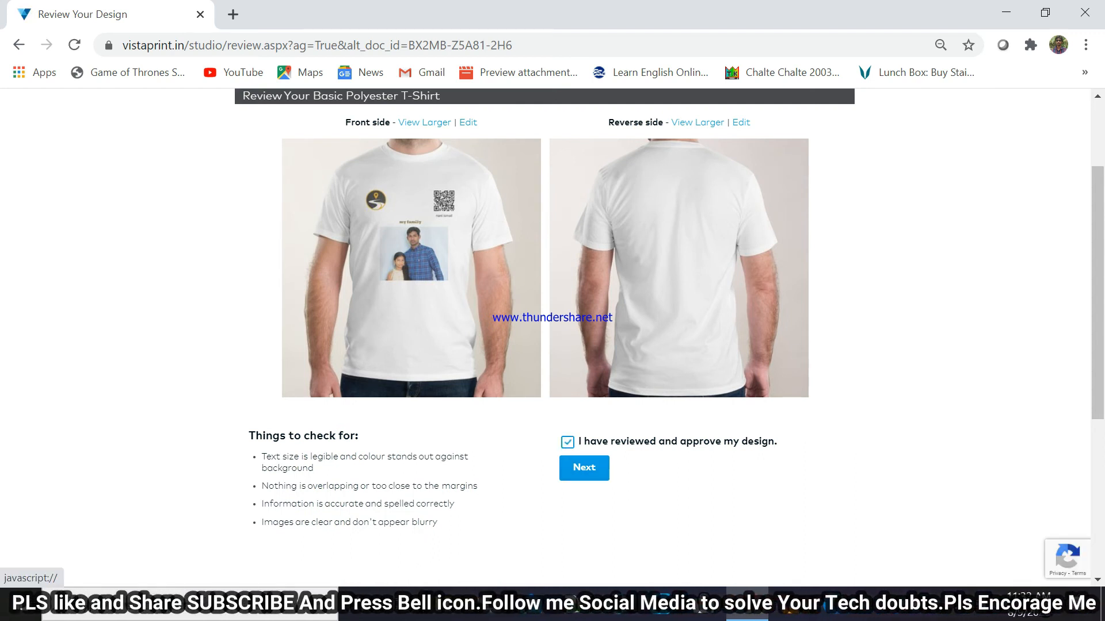
pyautogui.click(584, 467)
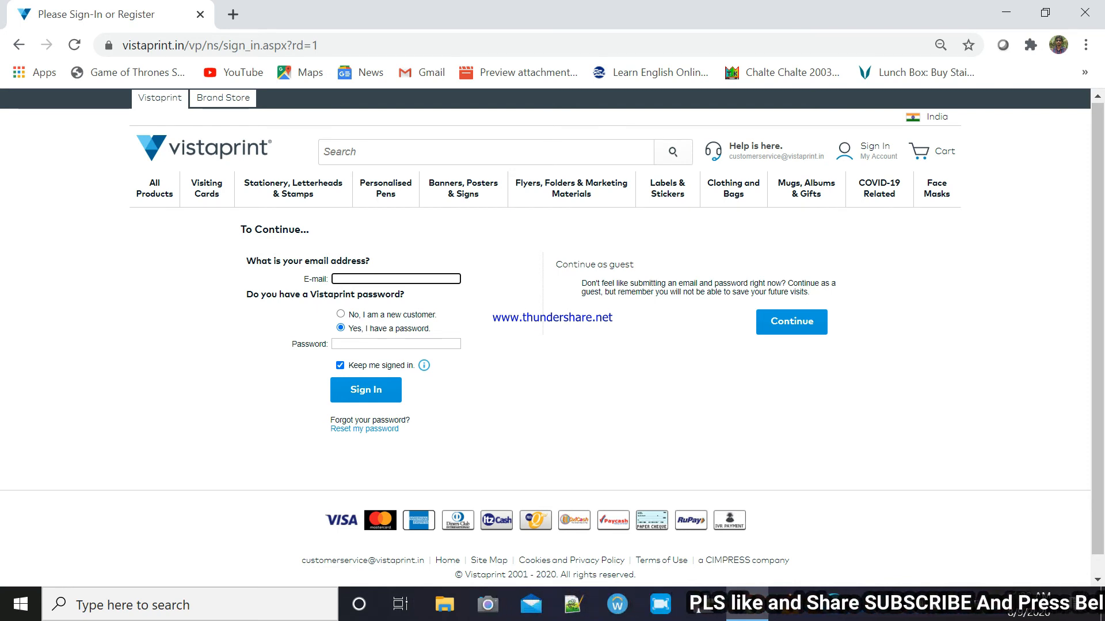
# View the new-customer registration form, and leave it to look at the Clothing and Bags product categories
pyautogui.click(341, 314)
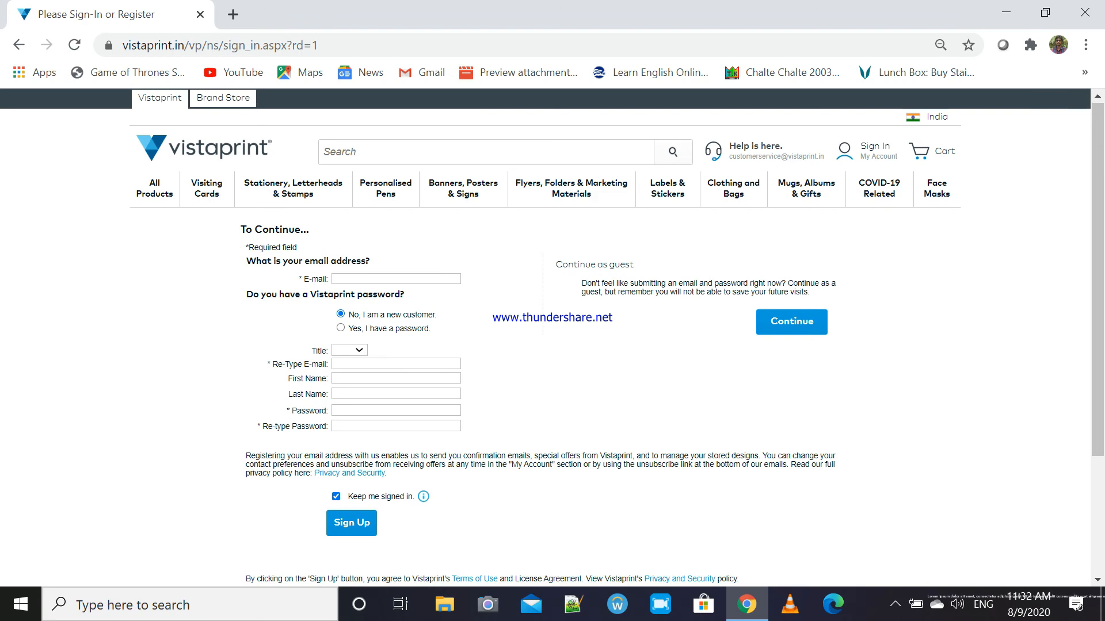
pyautogui.click(19, 45)
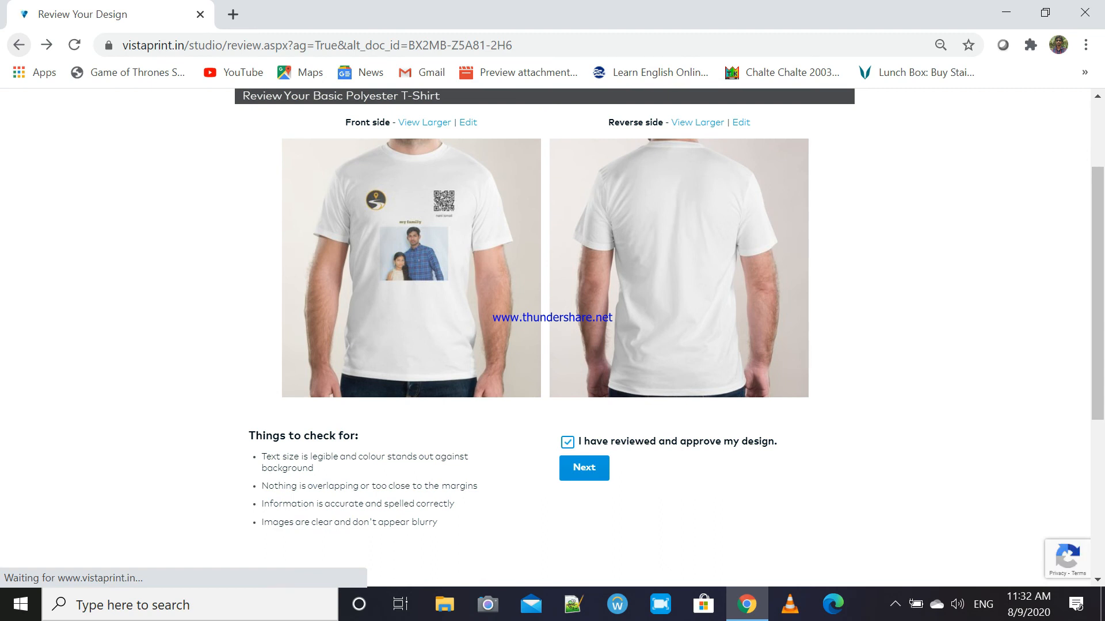
pyautogui.click(19, 45)
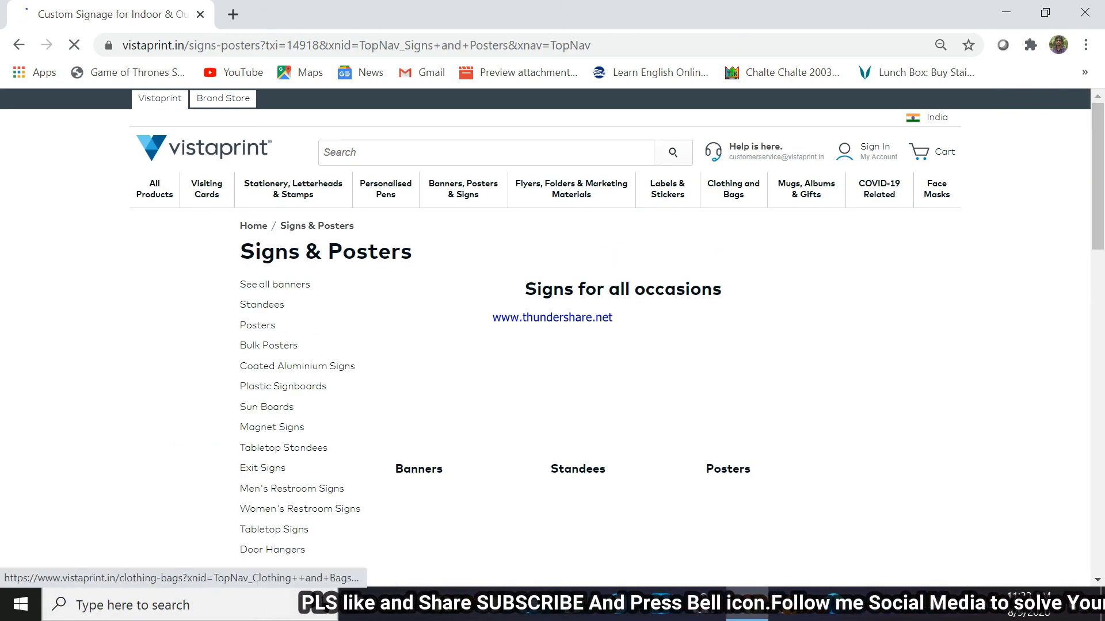
pyautogui.moveTo(733, 189)
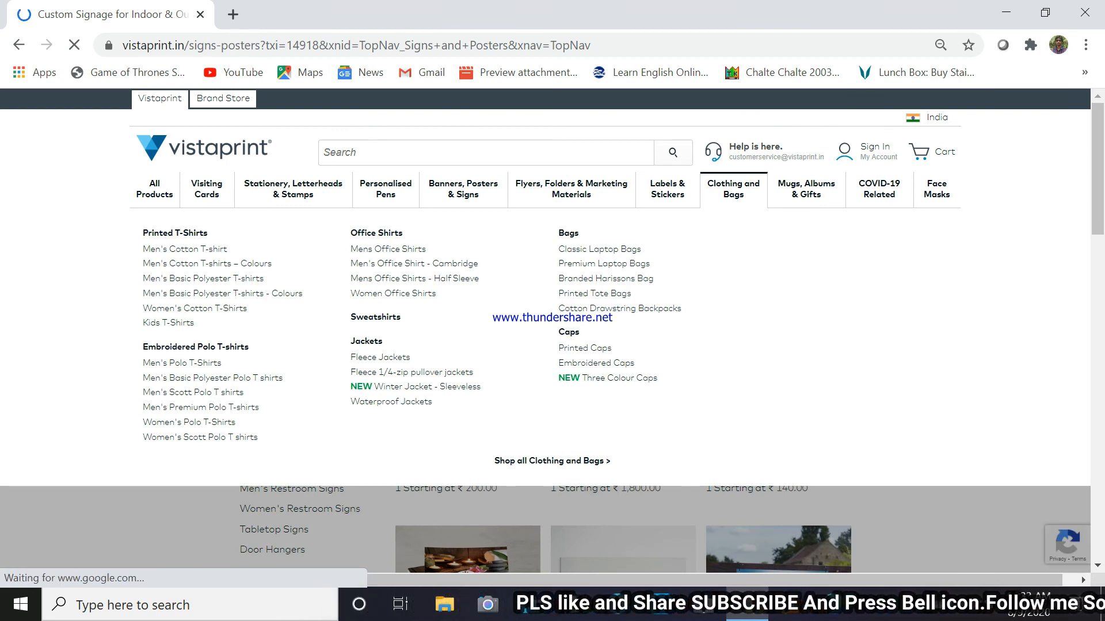